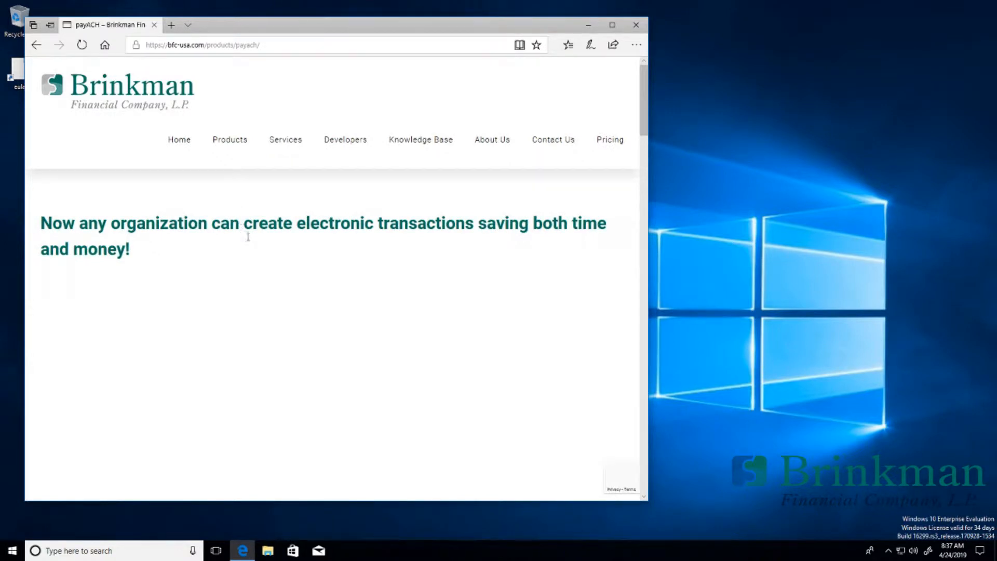
# Step: Download the payACH Ver. 2.0.0.6 32-bit evaluation installer from the product page
pyautogui.scroll(-3, 283, 242)
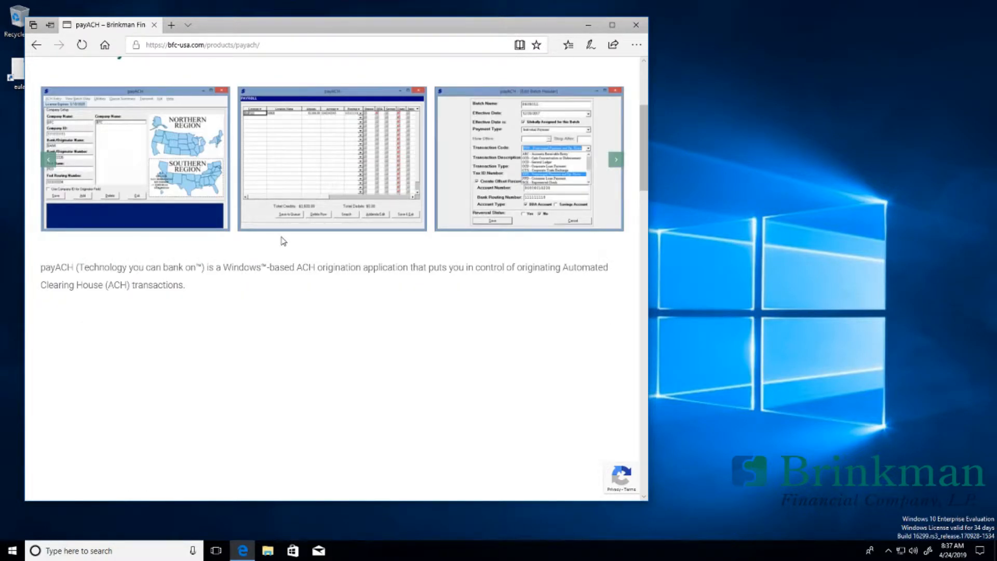
pyautogui.scroll(-2, 280, 244)
pyautogui.scroll(-1, 303, 363)
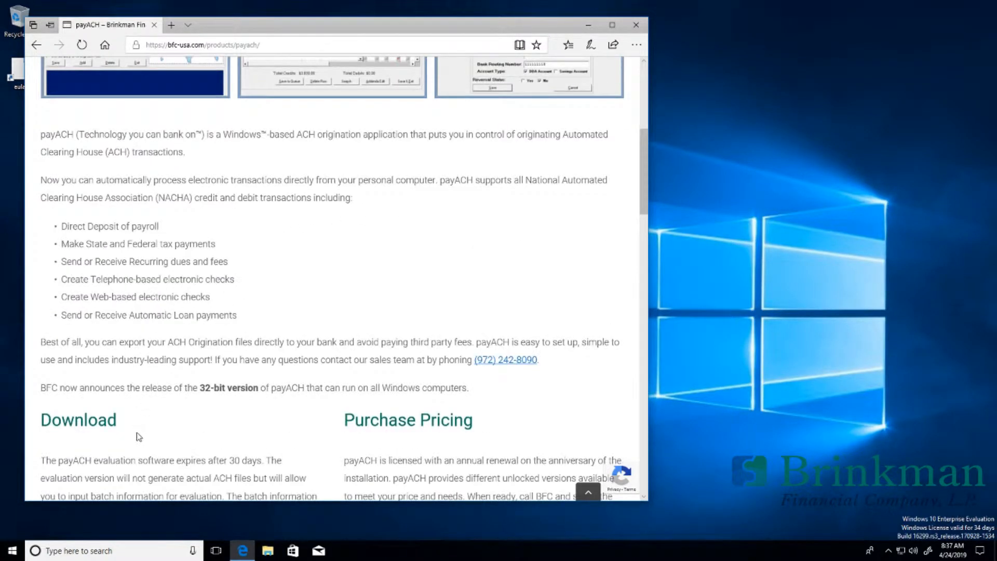
pyautogui.scroll(-2, 139, 436)
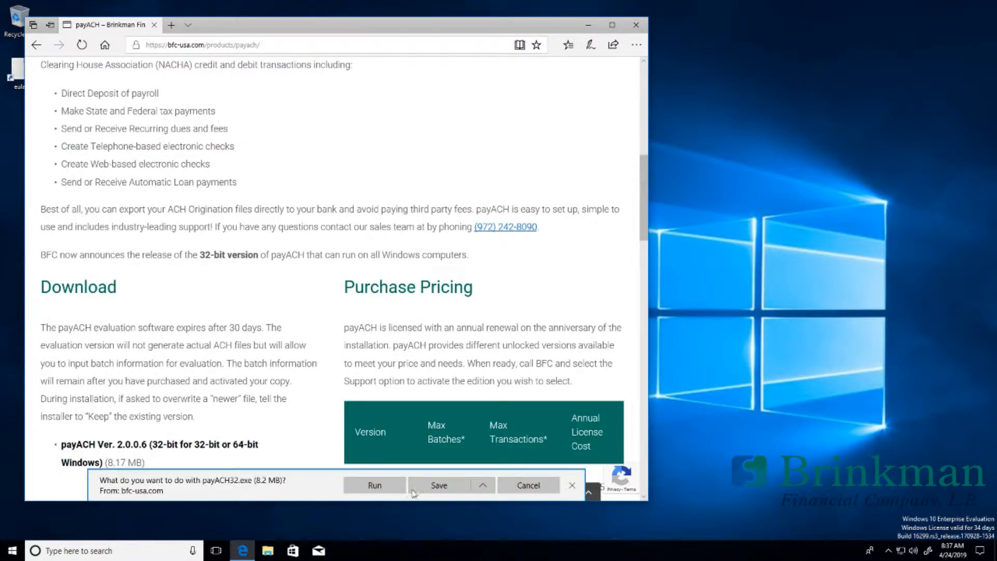
pyautogui.click(428, 485)
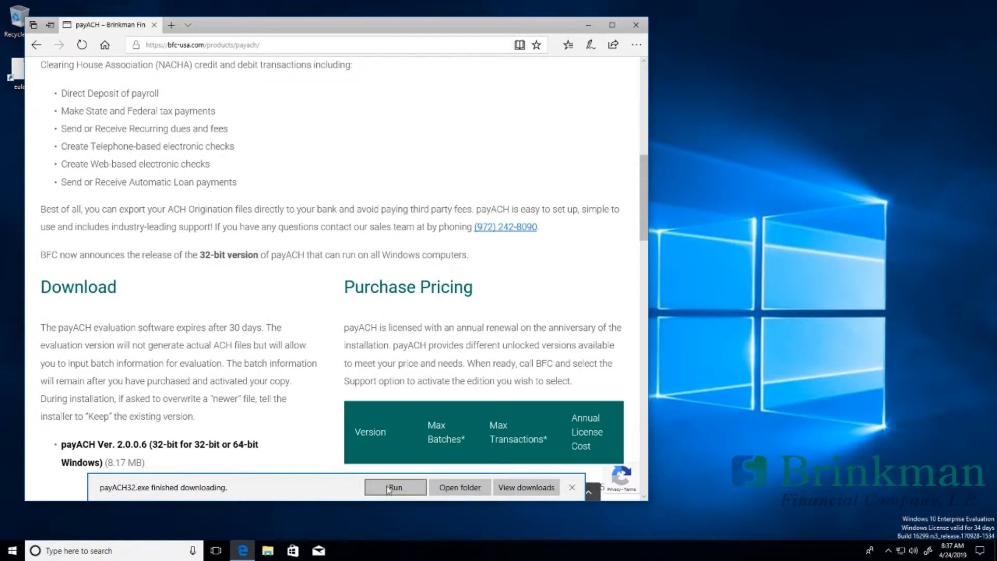
# Step: Run payACH32.exe past the SmartScreen warning with Run anyway, then minimize Edge
pyautogui.click(381, 486)
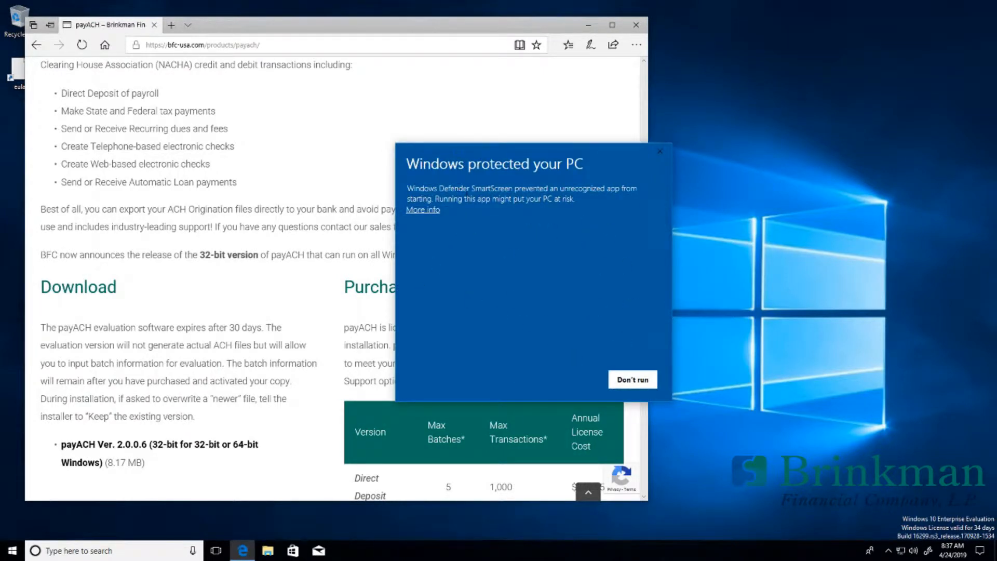
pyautogui.click(438, 210)
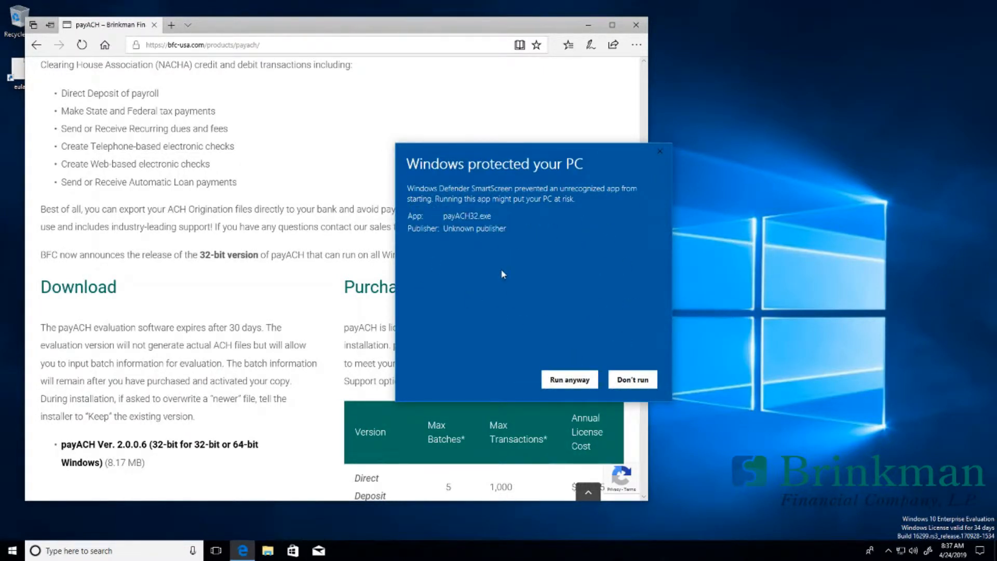
pyautogui.click(563, 380)
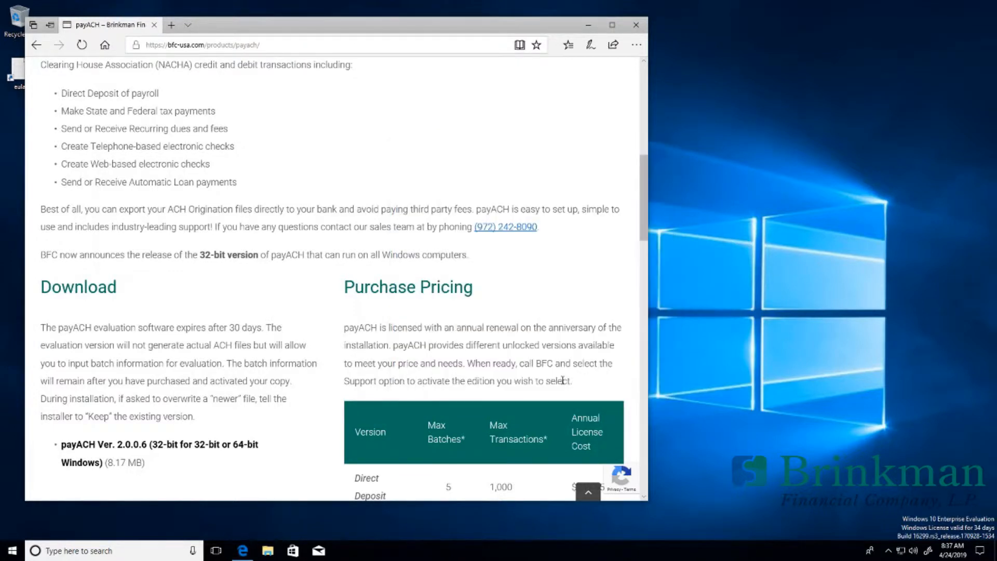
pyautogui.click(588, 25)
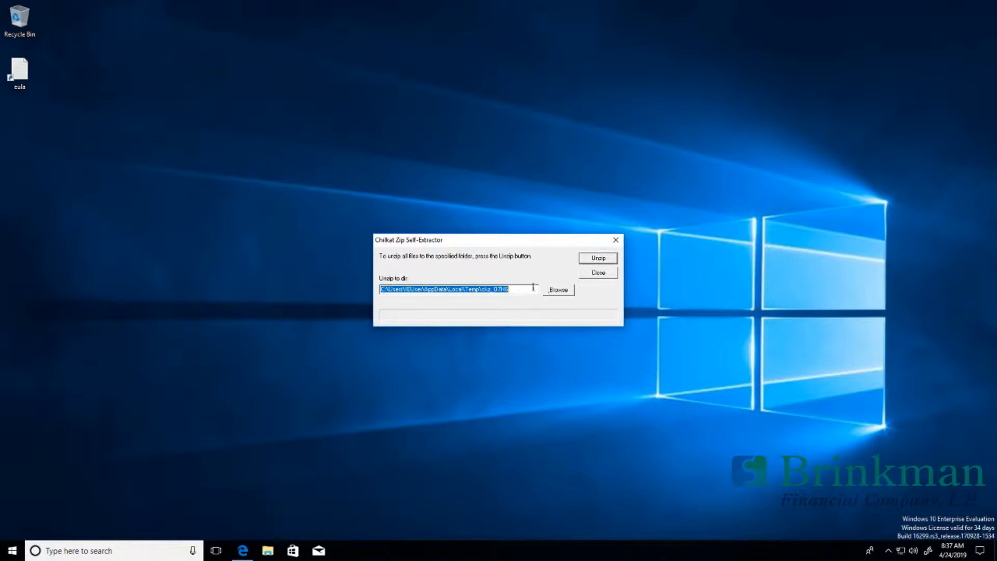
# Step: Unzip and install payACH32 in the default directory and program group, keeping the existing runtime file
pyautogui.click(598, 258)
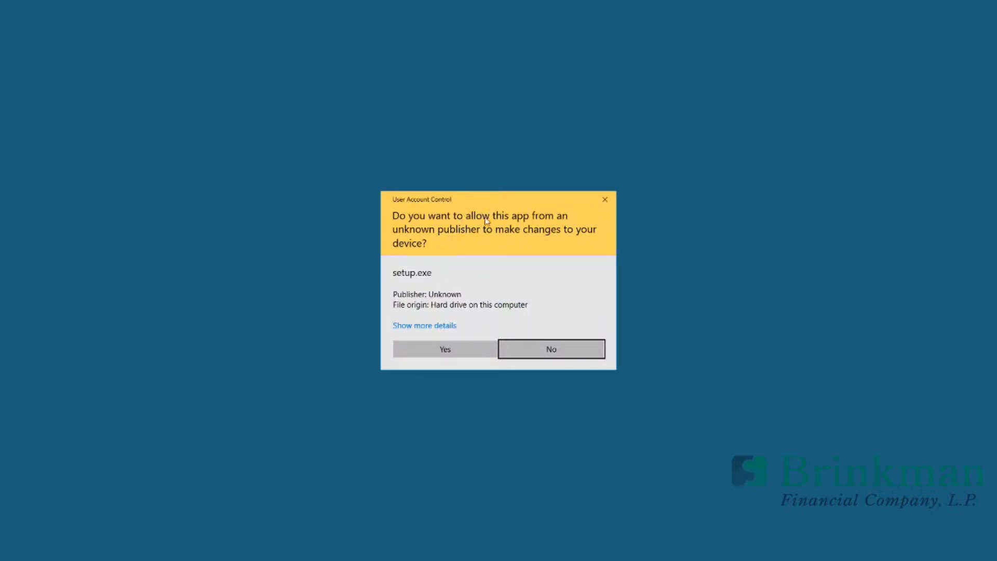
pyautogui.click(439, 350)
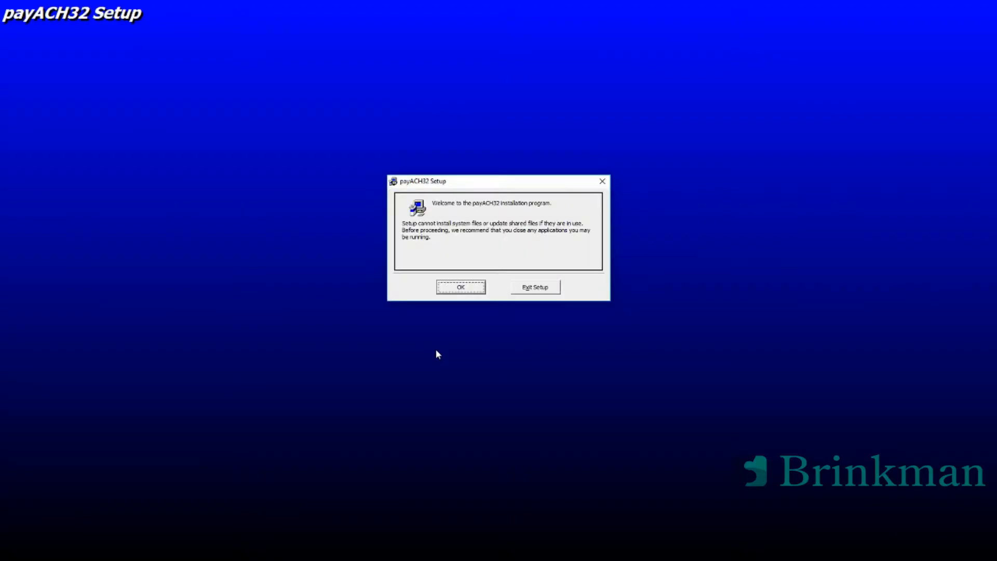
pyautogui.click(460, 289)
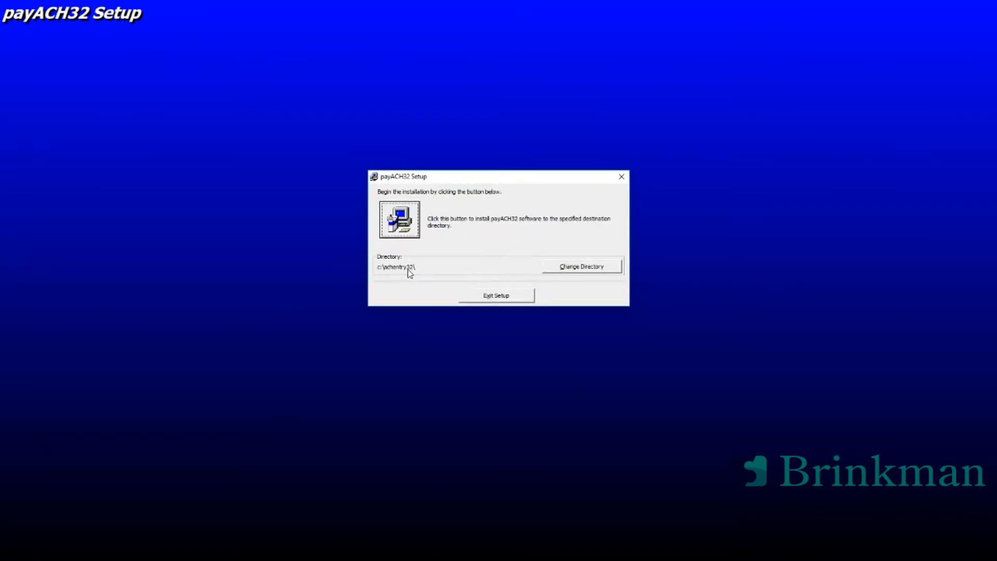
pyautogui.click(413, 230)
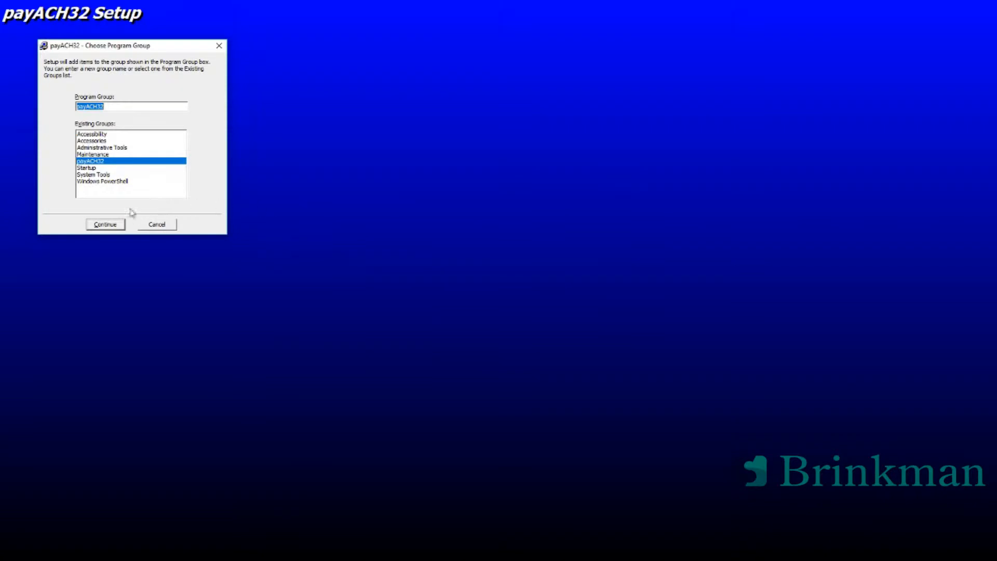
pyautogui.click(110, 226)
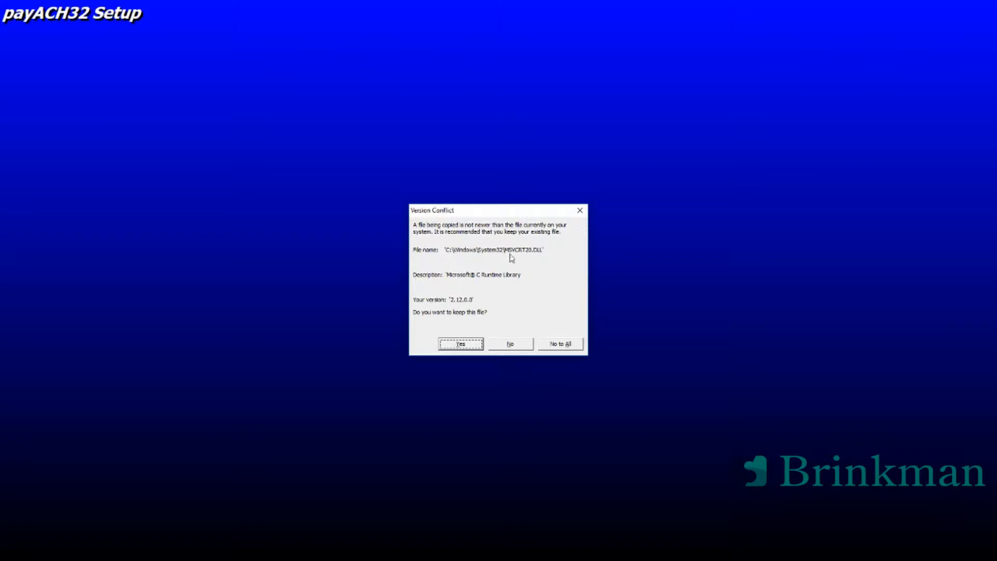
pyautogui.click(450, 345)
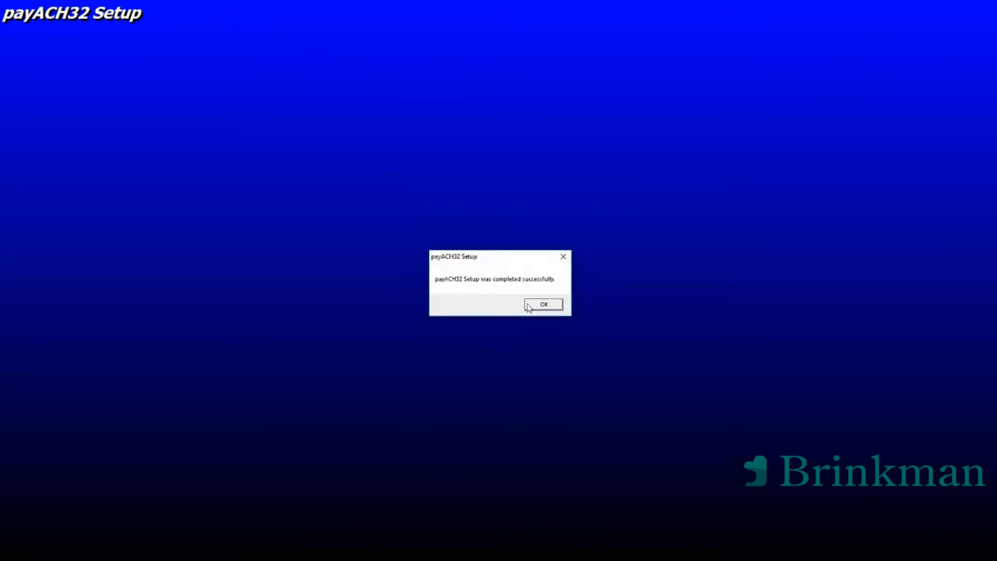
pyautogui.click(535, 306)
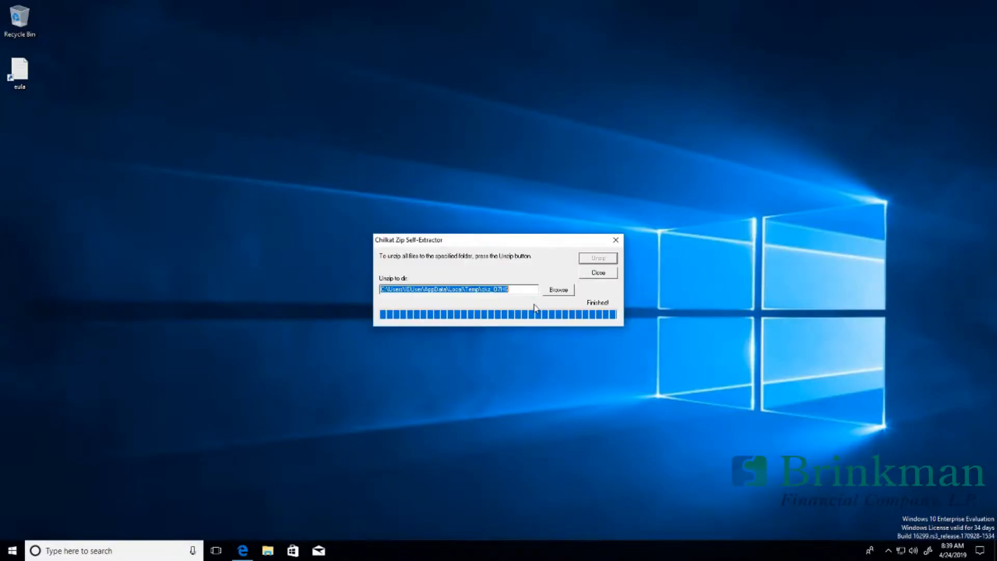
# Step: Close the self-extractor and pin payACH32 to Start from the app list
pyautogui.click(596, 276)
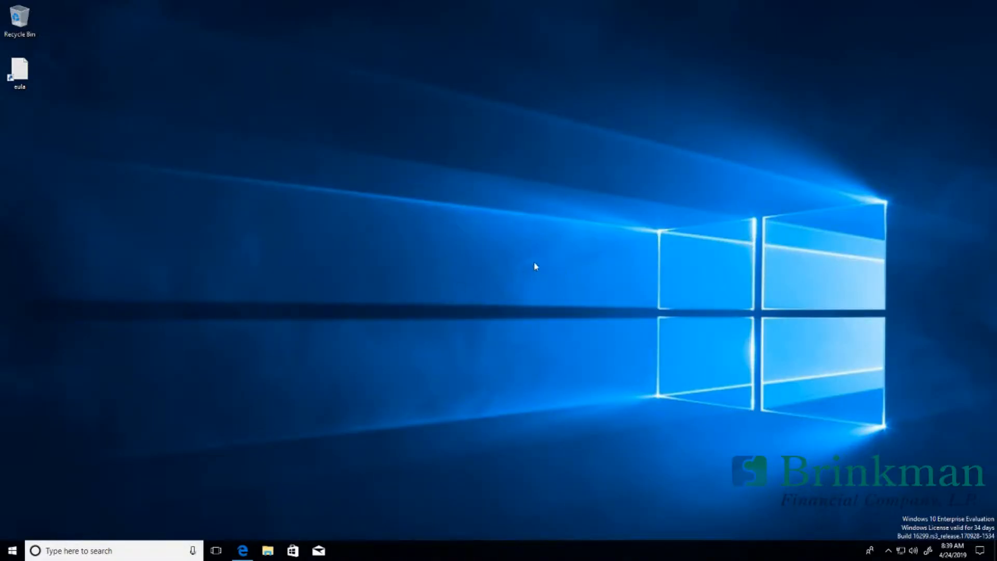
pyautogui.click(13, 549)
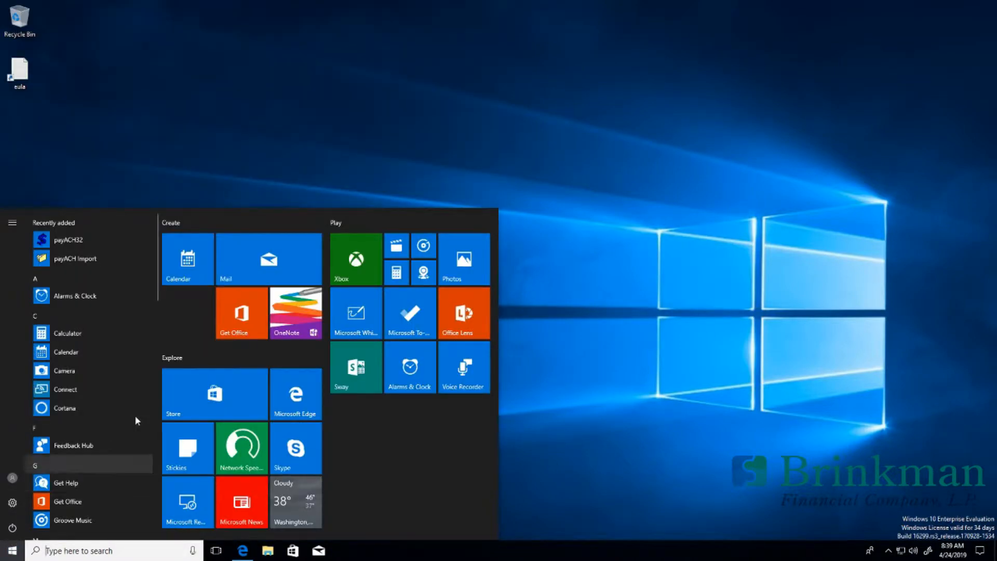
pyautogui.scroll(-3, 134, 412)
pyautogui.scroll(-3, 130, 405)
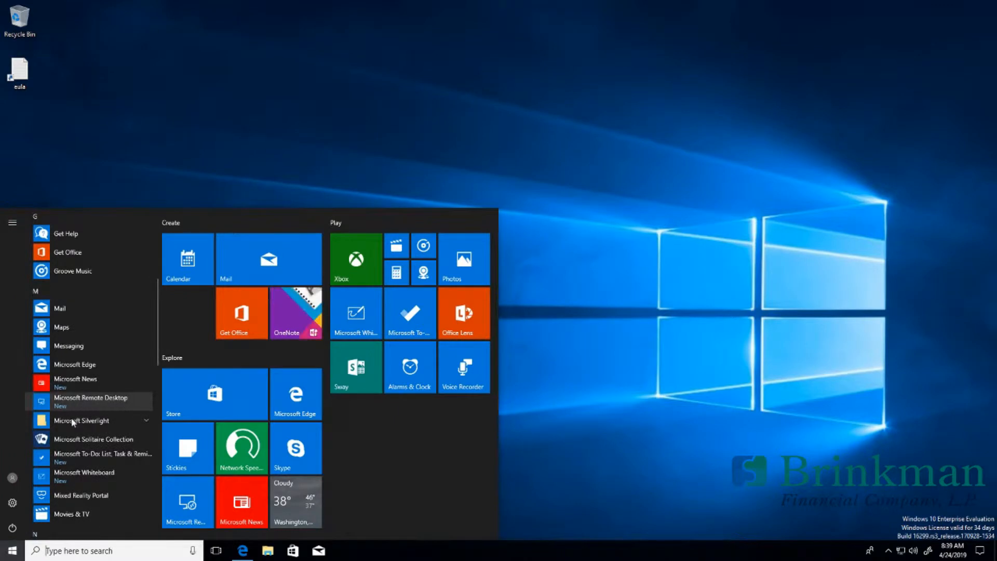
pyautogui.scroll(-2, 72, 423)
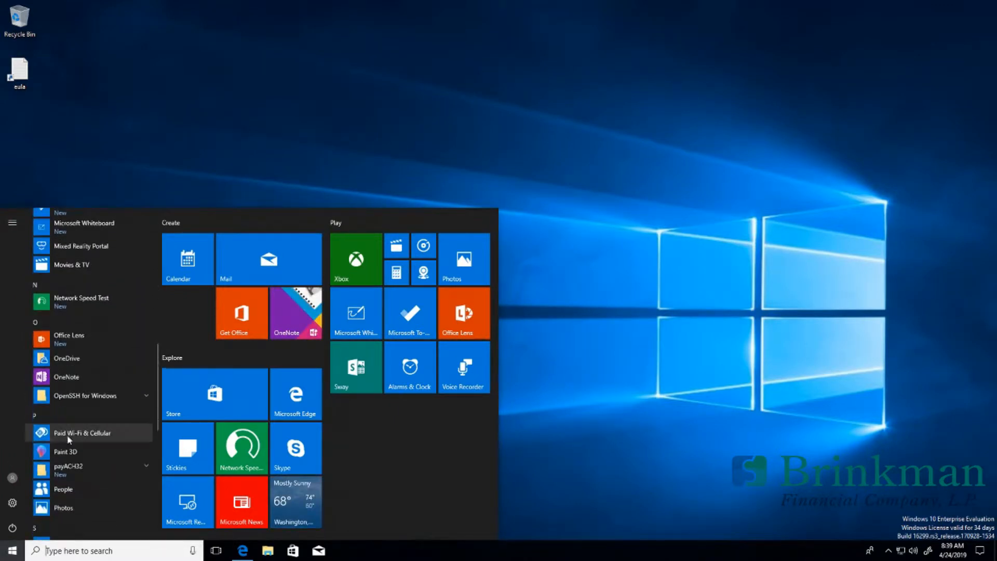
pyautogui.click(94, 471)
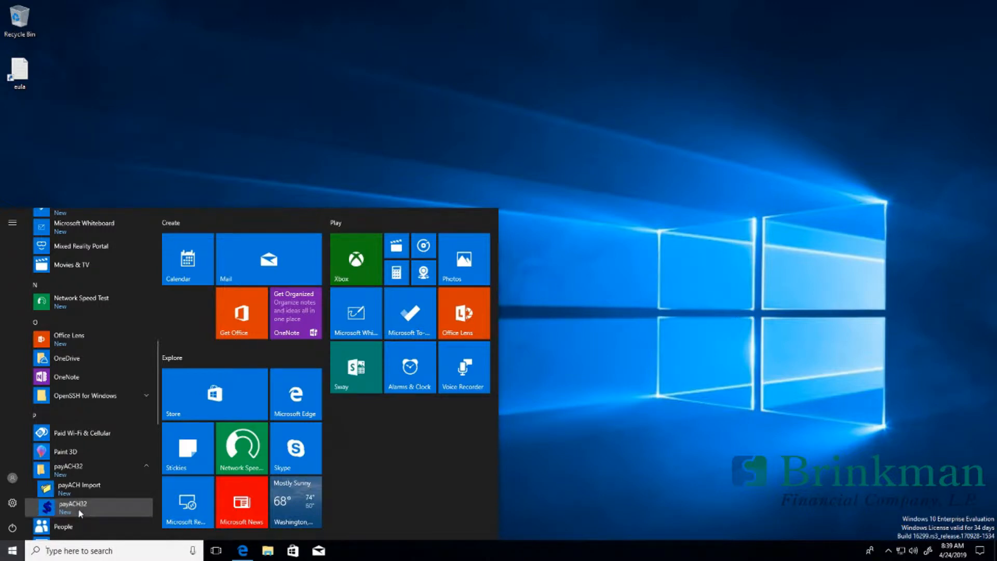
pyautogui.rightClick(78, 508)
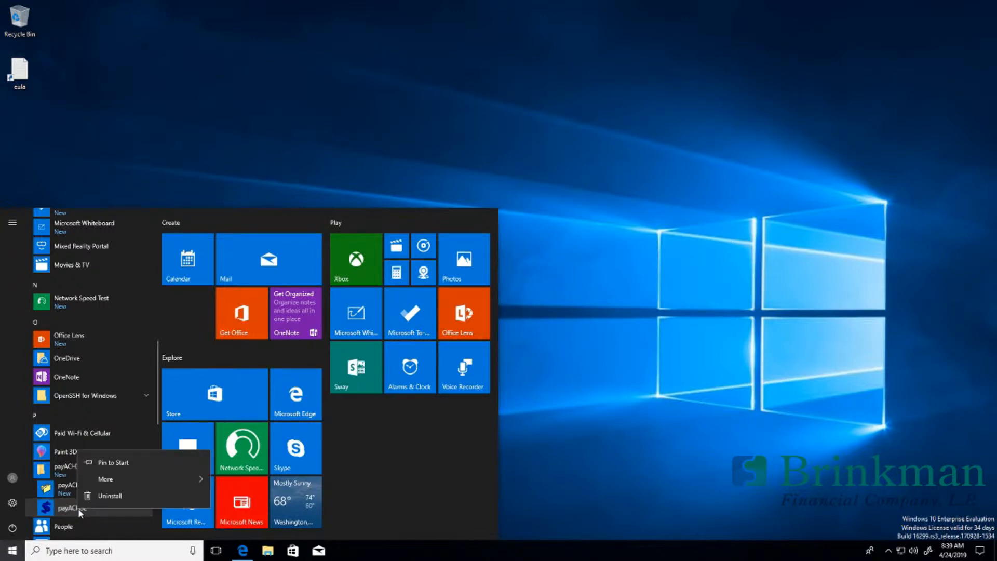
pyautogui.click(118, 462)
# Step: Launch payACH32 from its tile and accept the 30-day demo and expiry notices
pyautogui.click(349, 459)
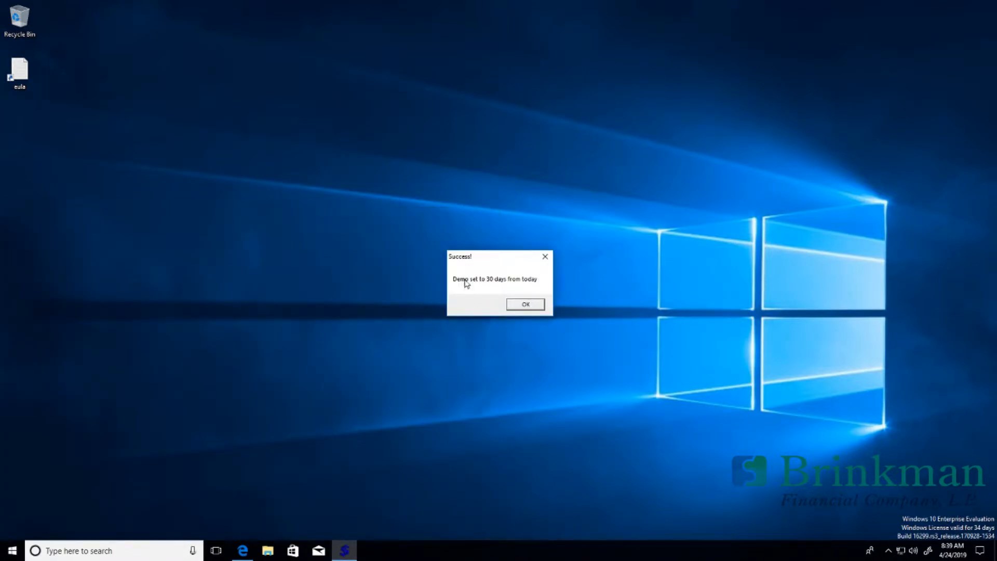
pyautogui.click(525, 305)
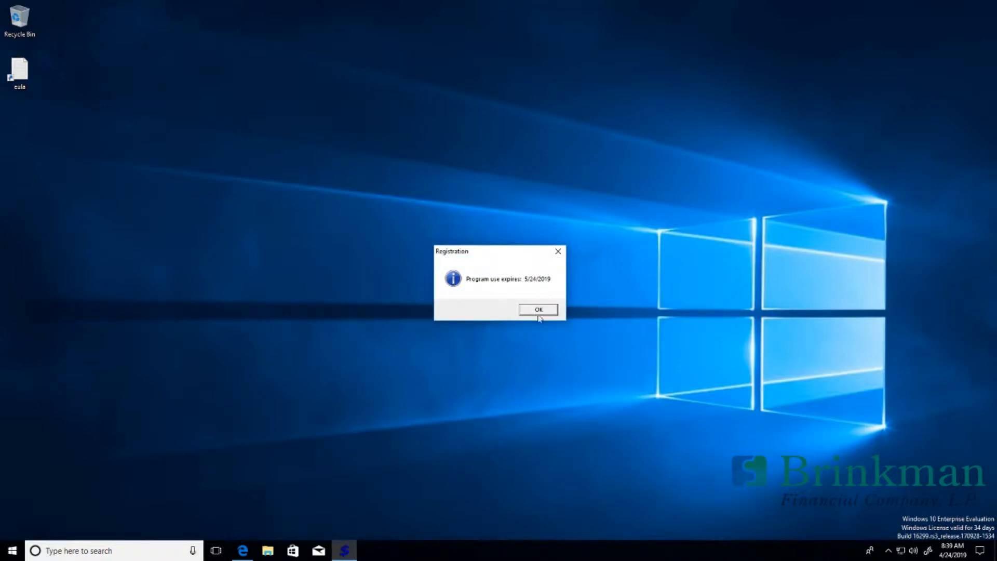
pyautogui.click(525, 312)
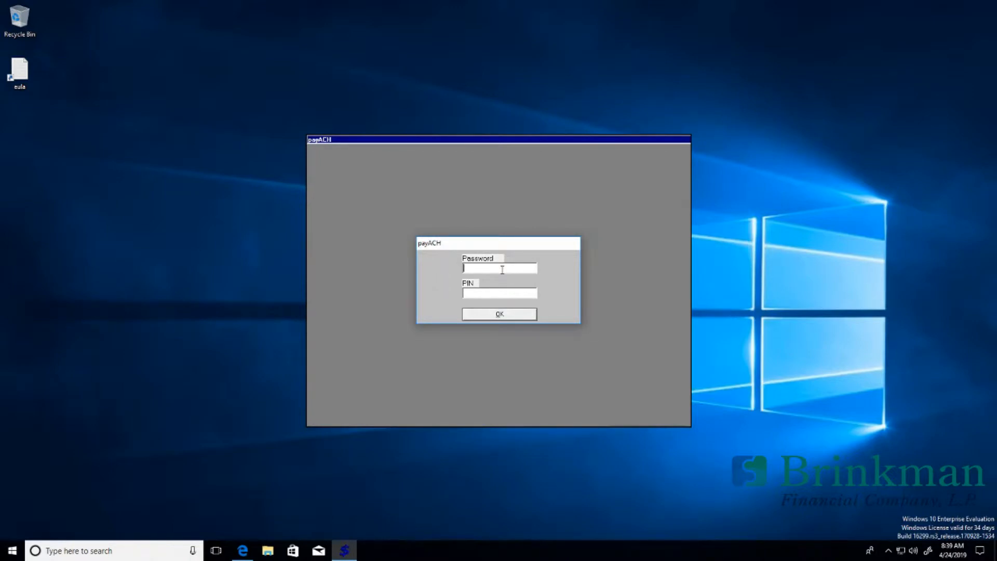
# Step: Log in with the password and enter company BFC with its company tax ID
pyautogui.write('POWE')
pyautogui.write('*')
pyautogui.press('Return')
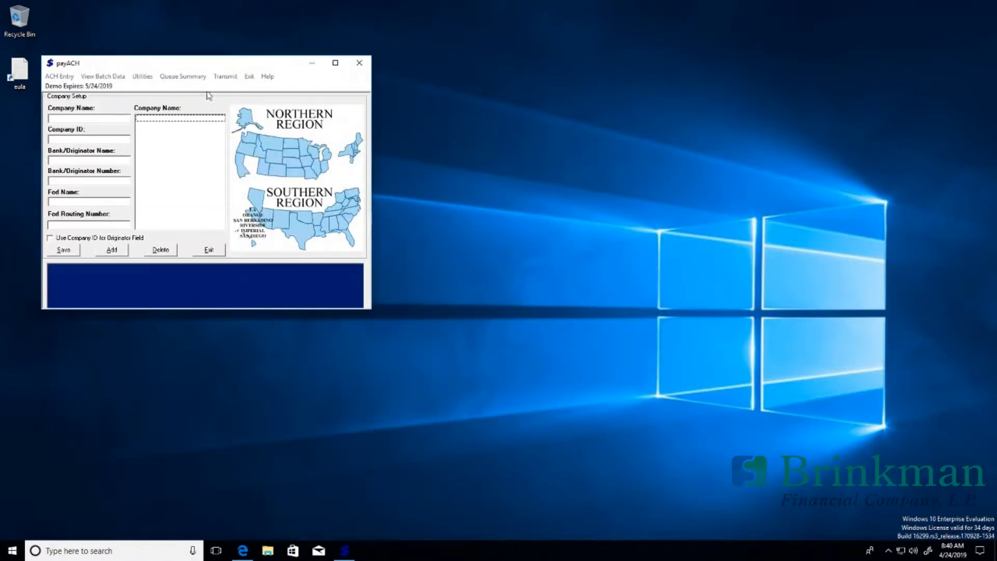
pyautogui.moveTo(193, 69); pyautogui.dragTo(369, 79)
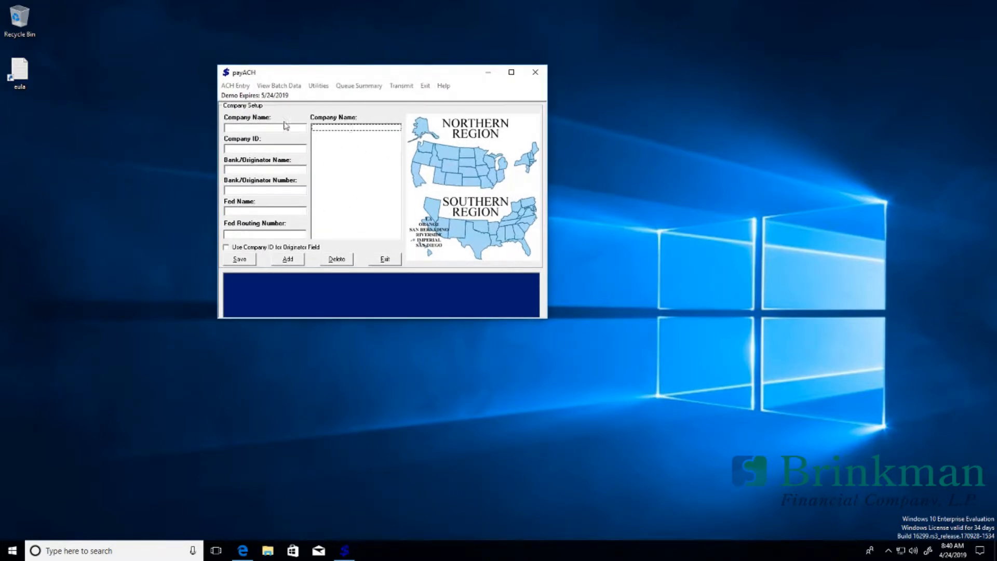
pyautogui.click(255, 128)
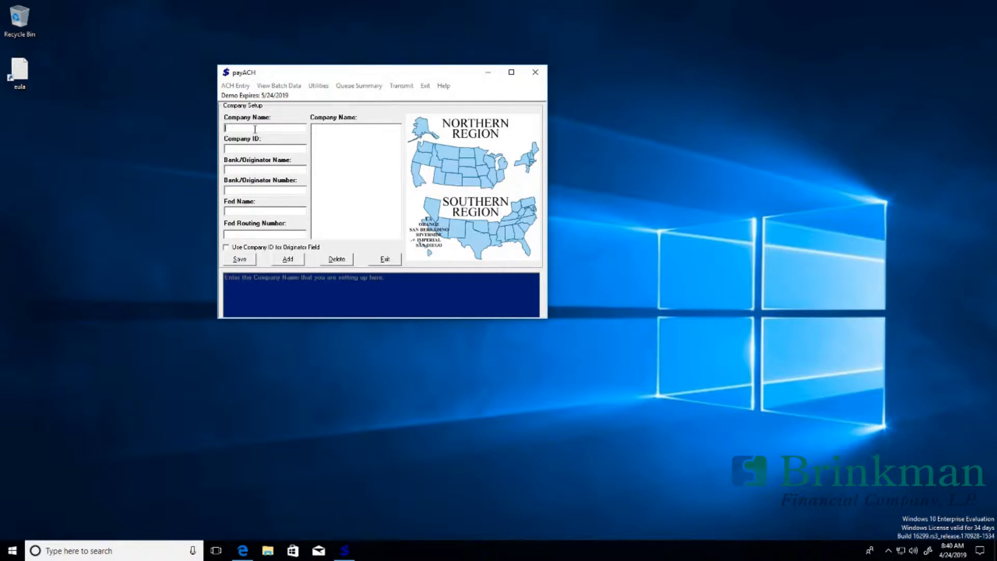
pyautogui.write('BFC')
pyautogui.press('Tab')
pyautogui.write('0020000000')
pyautogui.press('Tab')
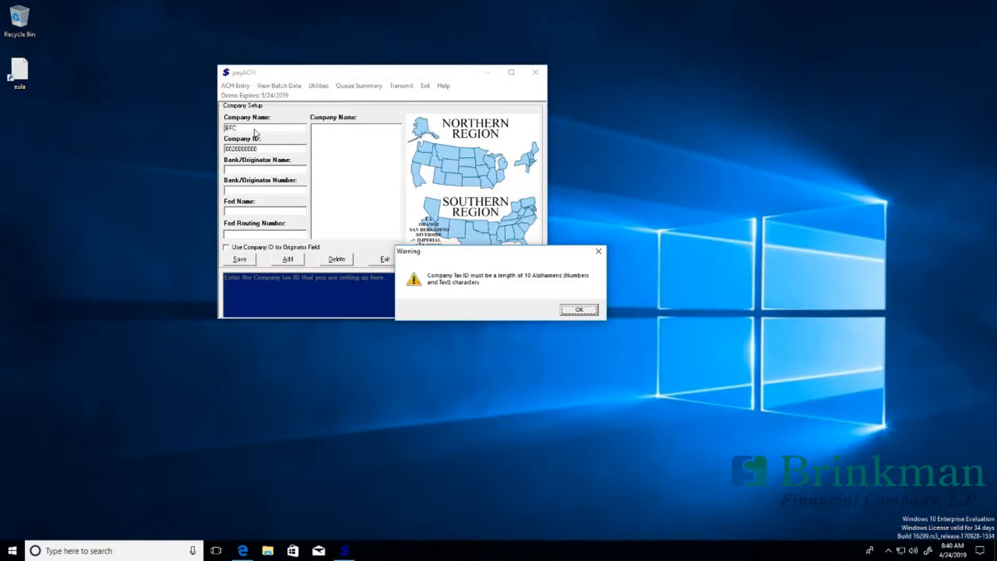
pyautogui.click(578, 310)
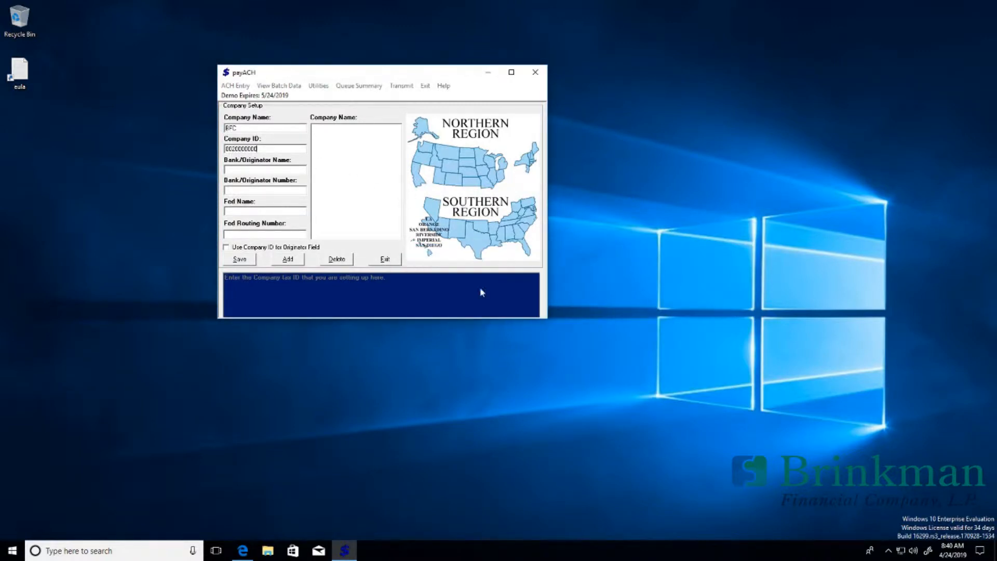
# Step: Add bank MY BANK, originator number, Fed FED DALLAS, routing number and Southern region; save and exit
pyautogui.click(250, 168)
pyautogui.write('MY BANK')
pyautogui.press('Tab')
pyautogui.write('1')
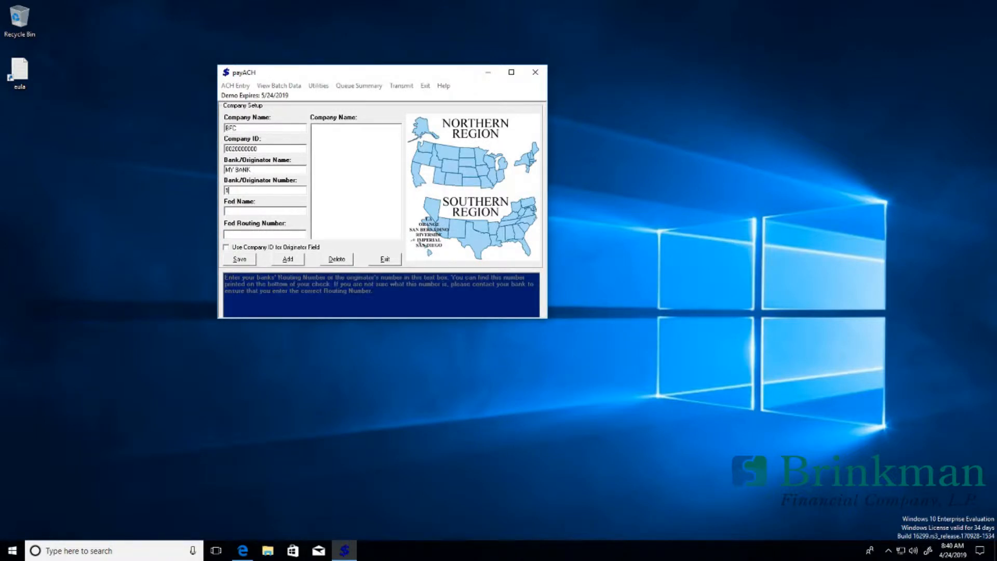
pyautogui.write('1111111118')
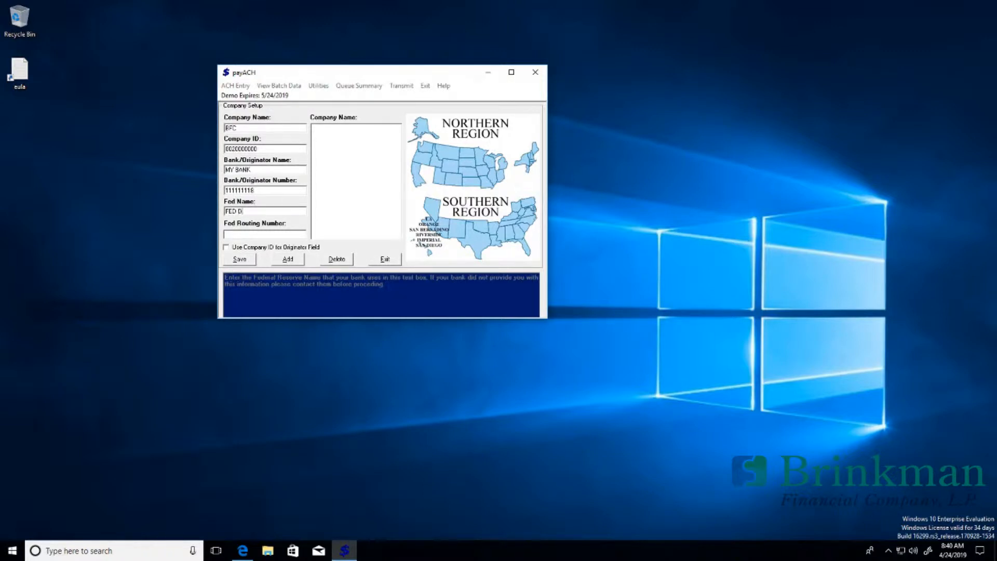
pyautogui.write('S')
pyautogui.press('Tab')
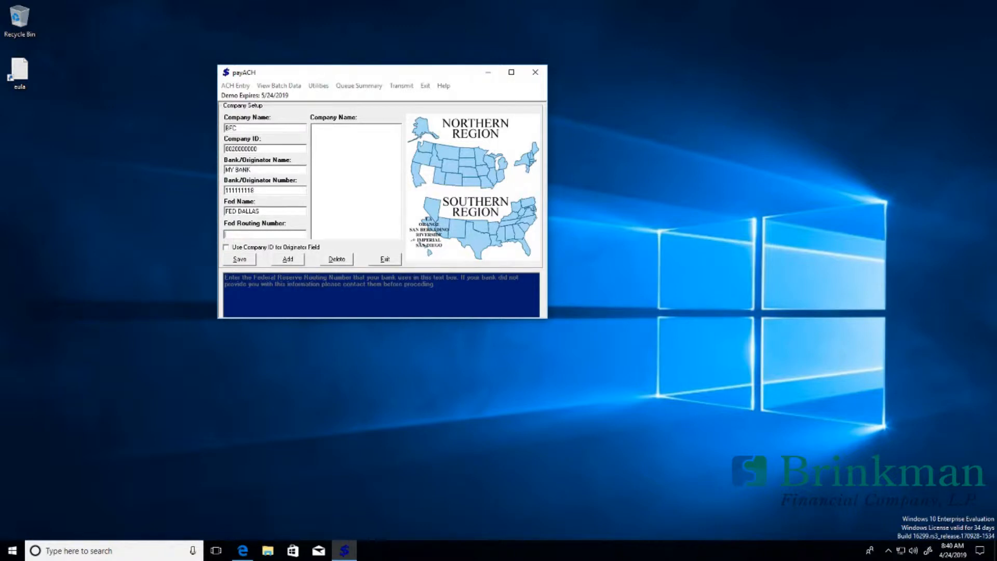
pyautogui.write('222222226')
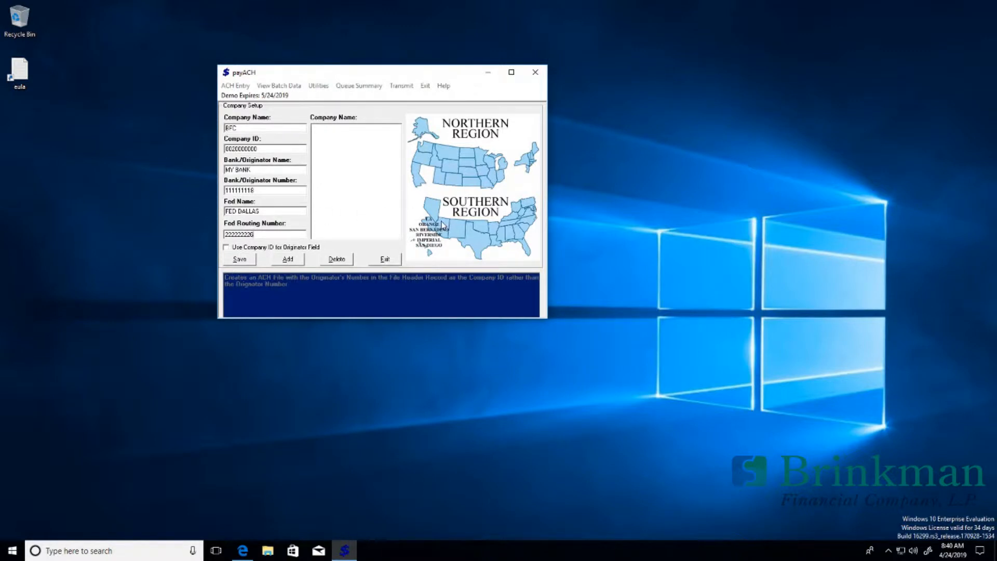
pyautogui.click(465, 235)
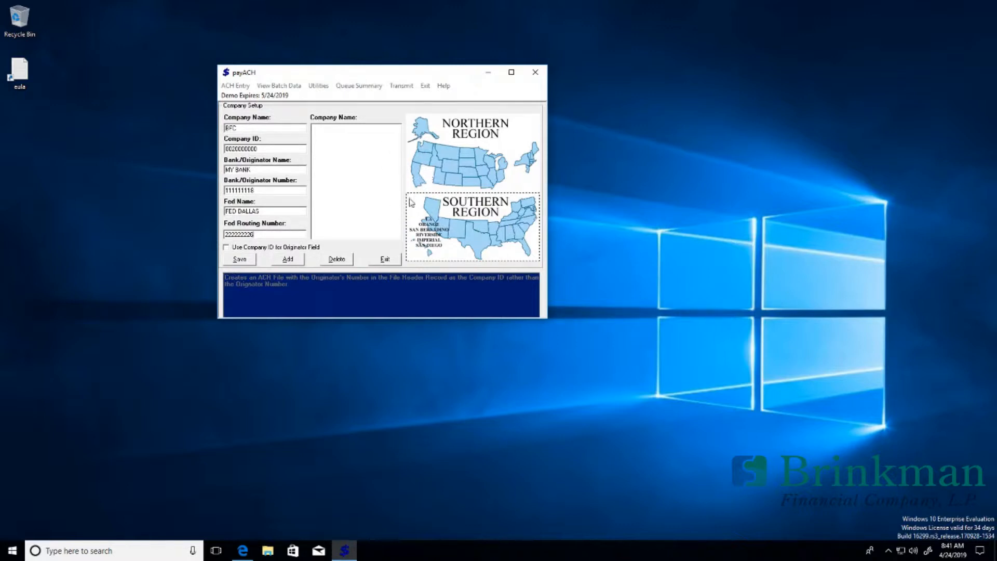
pyautogui.click(244, 262)
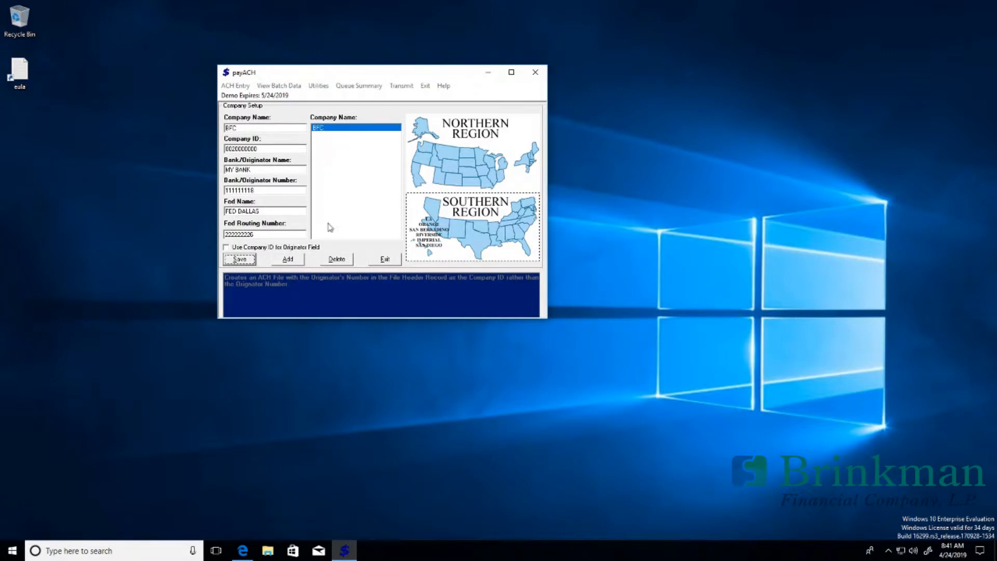
pyautogui.click(385, 260)
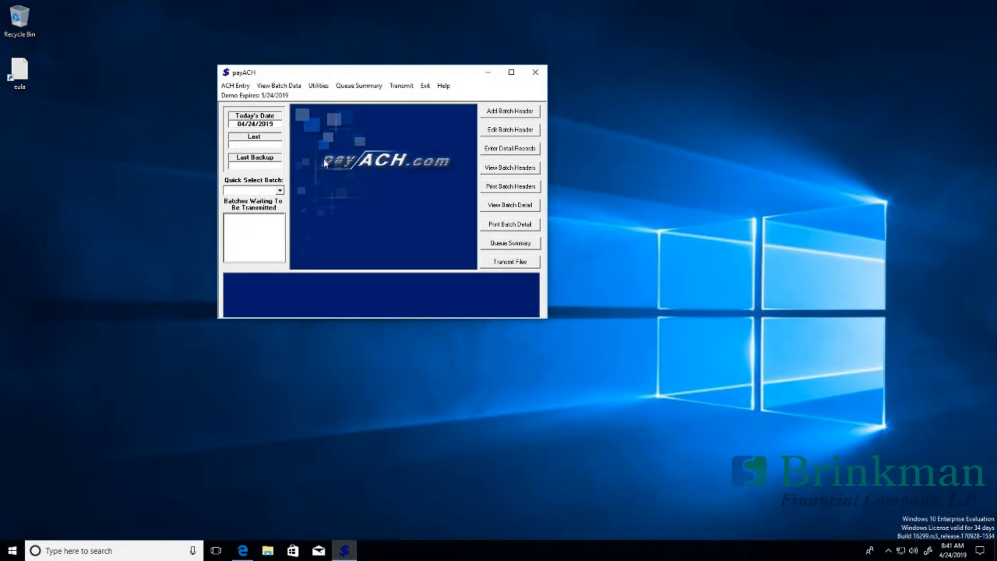
# Step: Start a PAYROLL batch header with effective date 4/26/2019 applied to the whole batch
pyautogui.click(494, 112)
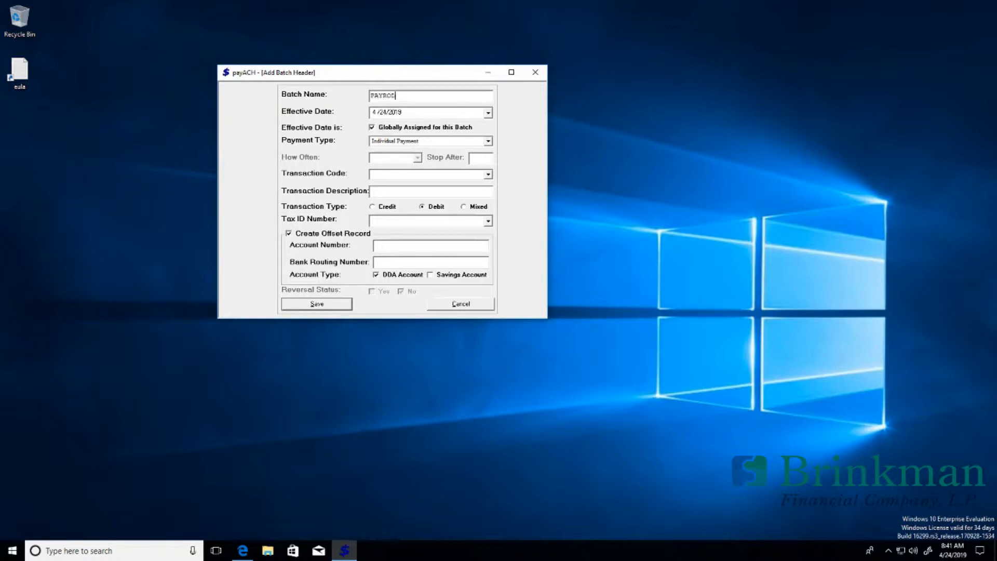
pyautogui.click(374, 113)
pyautogui.click(488, 113)
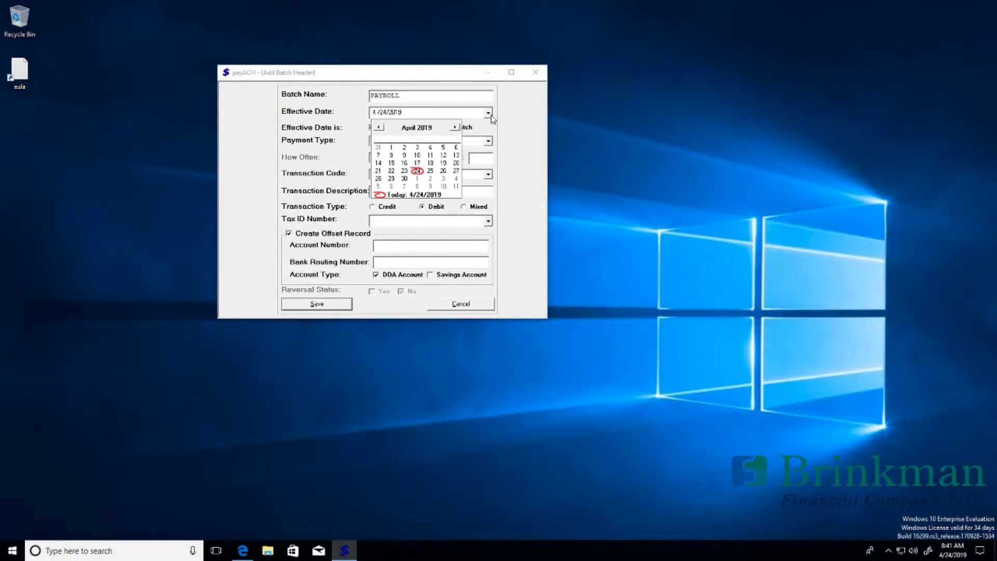
pyautogui.click(442, 171)
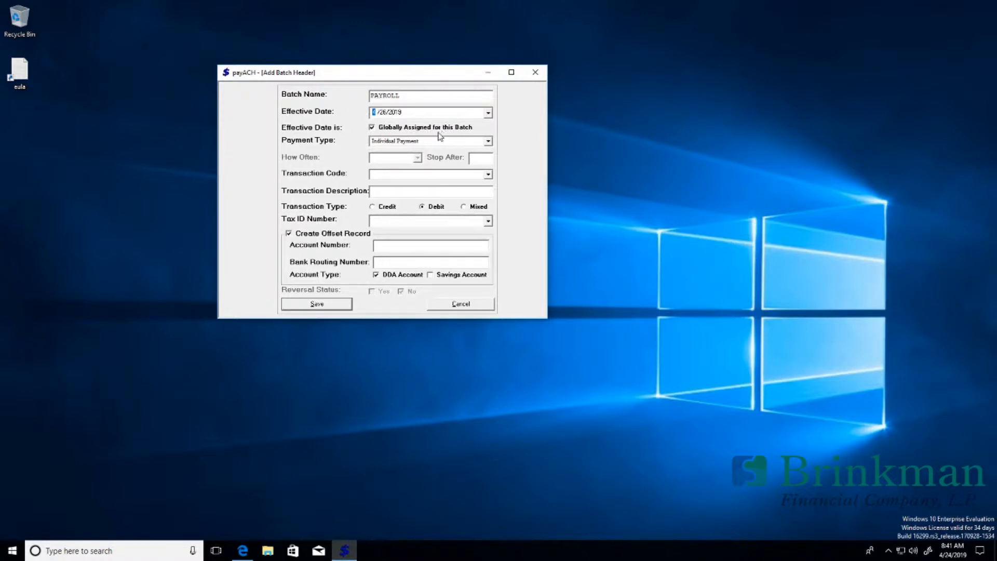
pyautogui.click(372, 127)
pyautogui.click(373, 110)
# Step: Try Recurring payment, then set the payment type back to Individual Payment
pyautogui.click(487, 142)
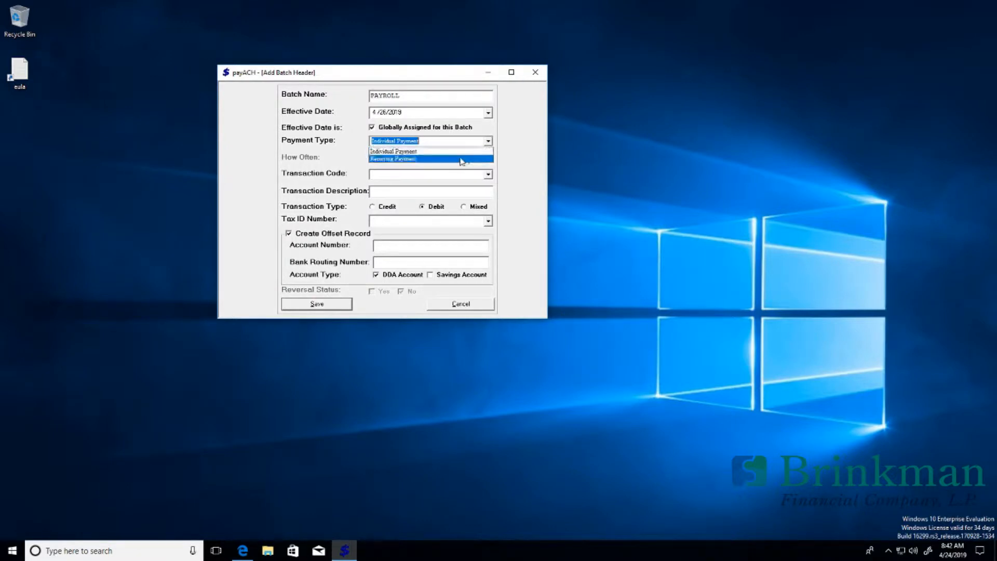
pyautogui.click(401, 160)
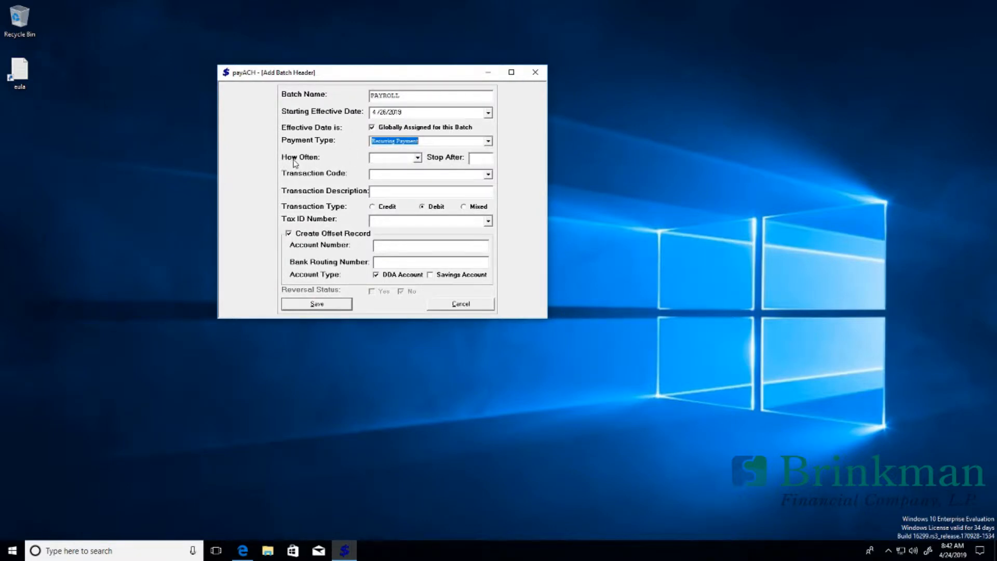
pyautogui.click(418, 157)
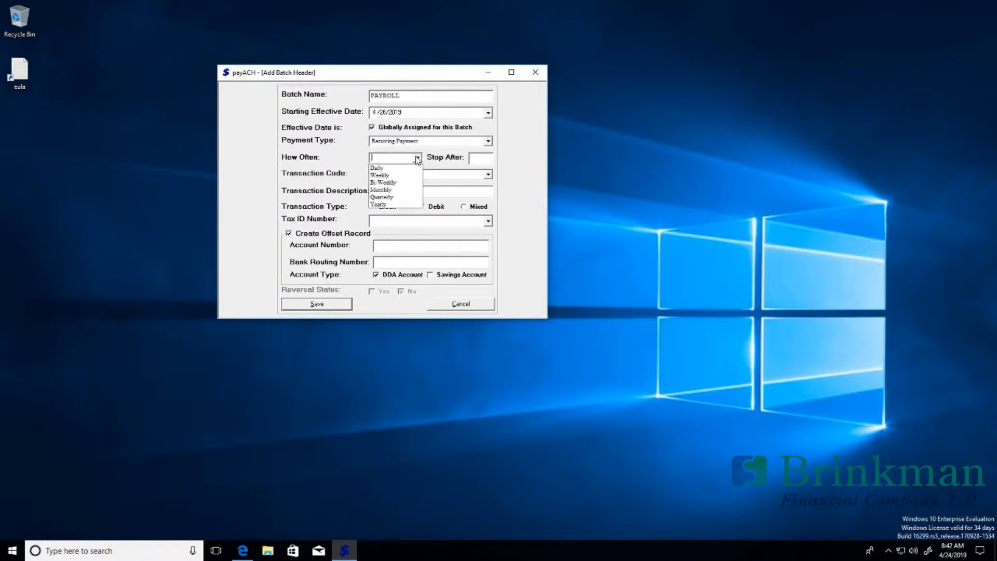
pyautogui.click(417, 158)
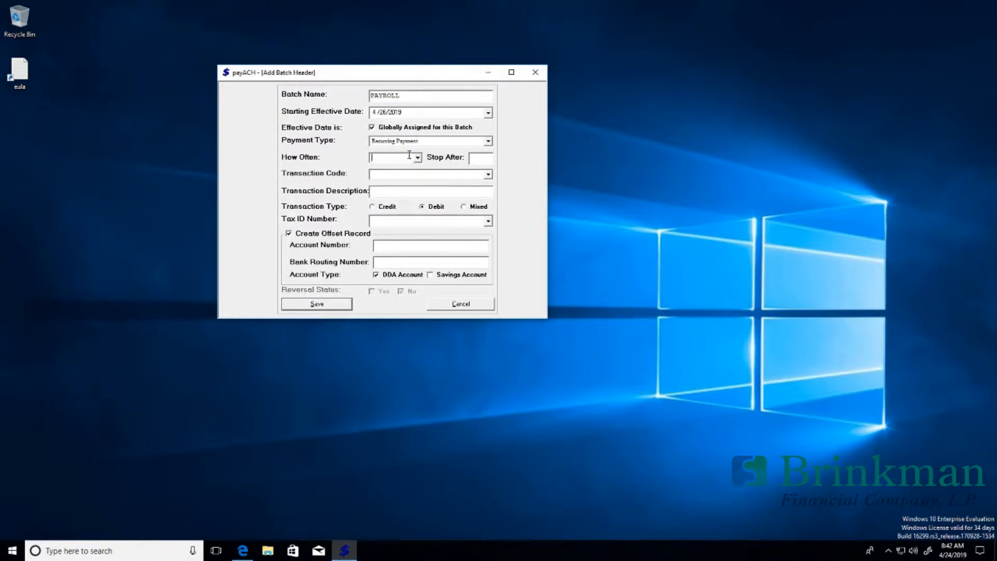
pyautogui.click(488, 142)
pyautogui.click(465, 155)
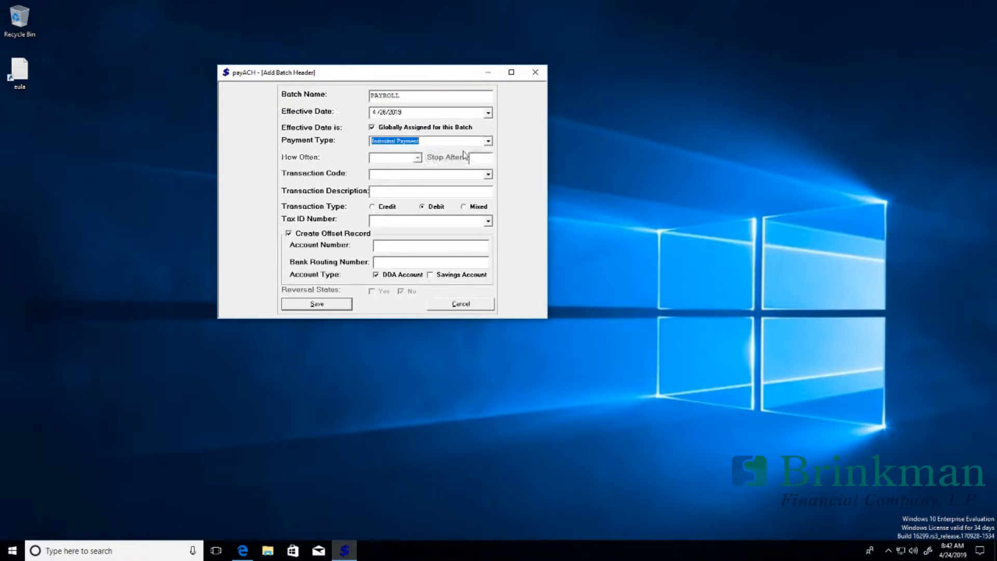
# Step: Browse the available codes in the Transaction Code list
pyautogui.click(488, 176)
pyautogui.scroll(-3, 491, 202)
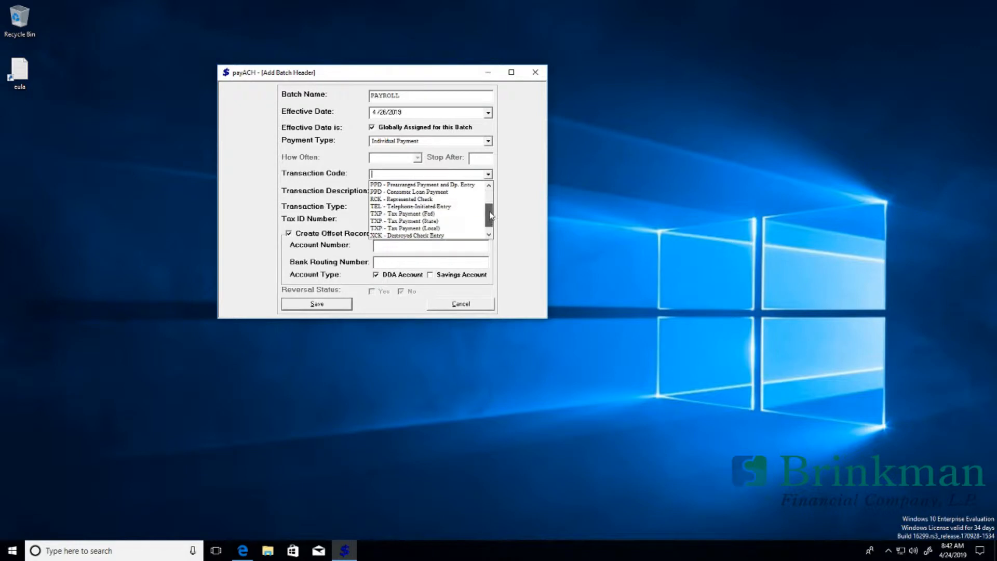
pyautogui.scroll(3, 492, 203)
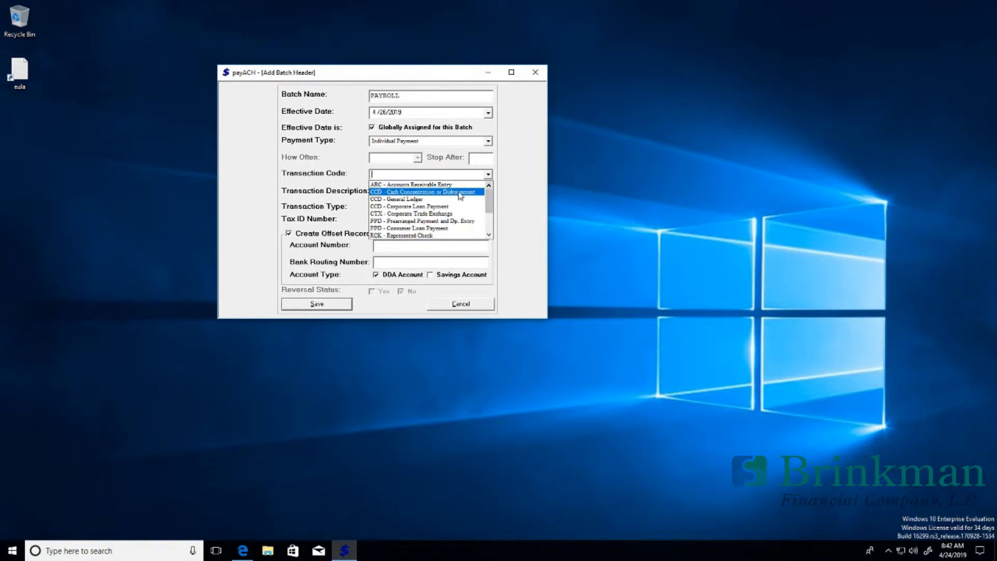
pyautogui.moveTo(489, 197)
pyautogui.mouseDown()
pyautogui.moveTo(484, 218)
pyautogui.moveTo(485, 200)
pyautogui.mouseUp()
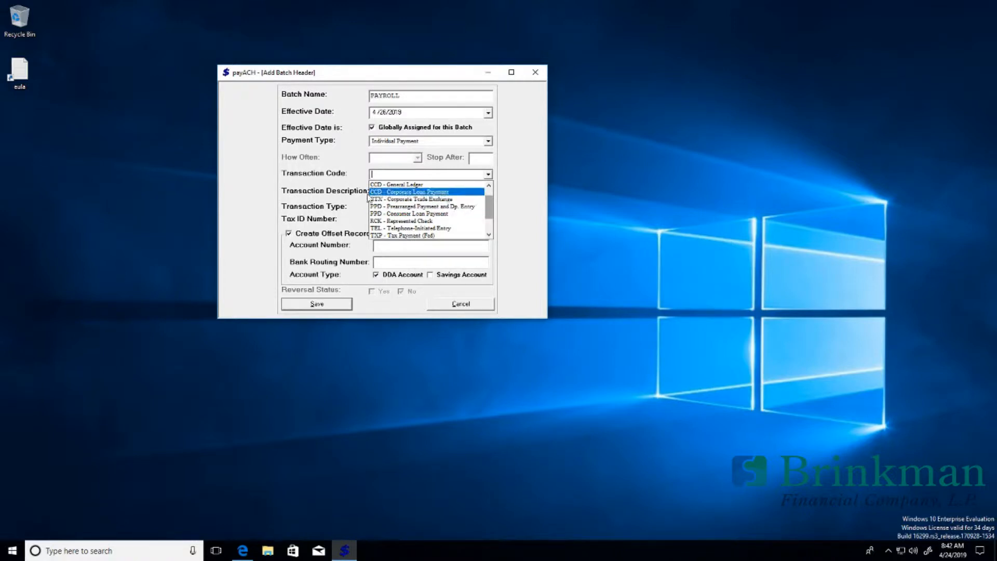
pyautogui.moveTo(492, 209); pyautogui.dragTo(492, 201)
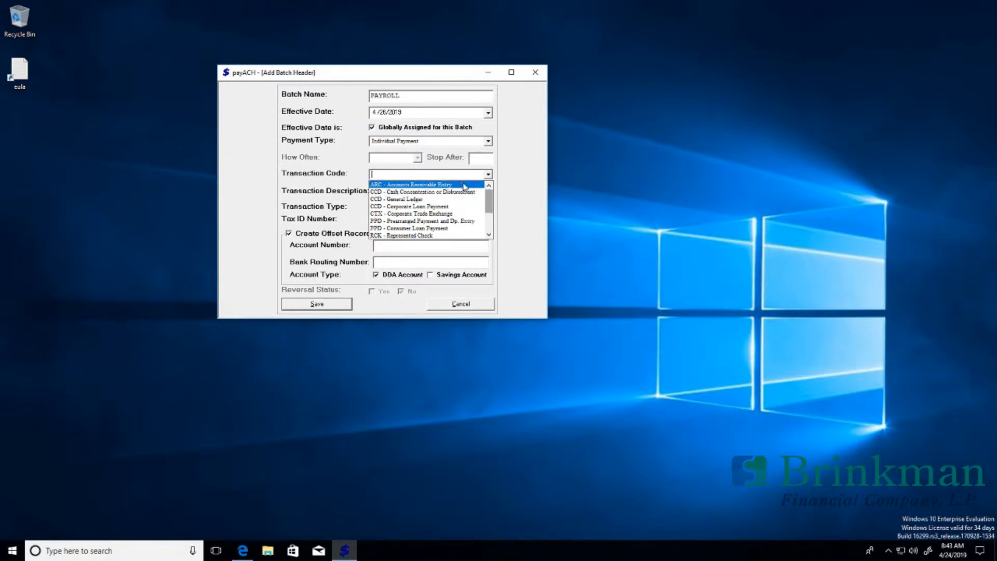
pyautogui.moveTo(489, 199); pyautogui.dragTo(488, 224)
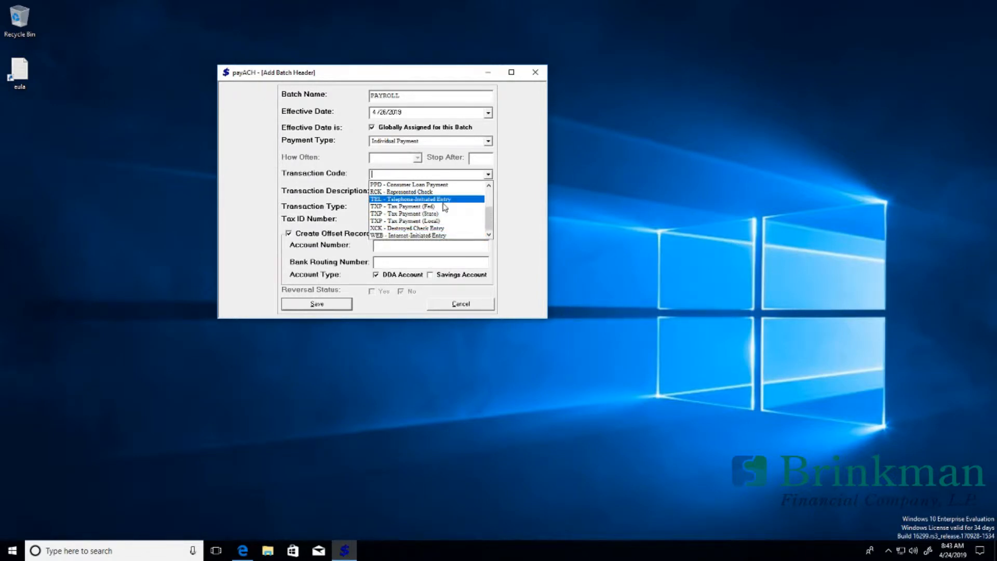
pyautogui.moveTo(491, 221); pyautogui.dragTo(491, 211)
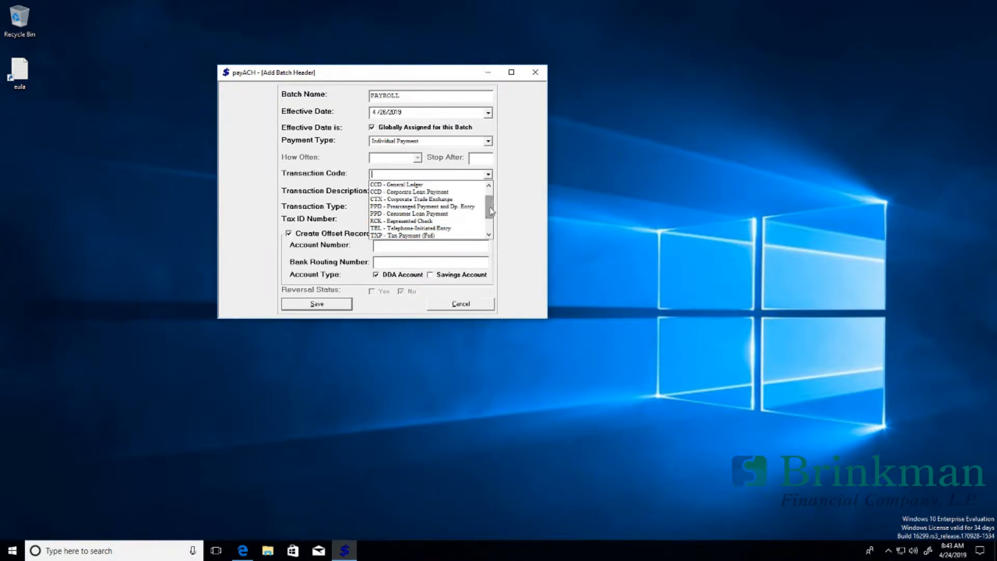
# Step: Set transaction code PPD - Prearranged Payment and replace description PR DEPOSIT with PAYROLL BF
pyautogui.click(397, 207)
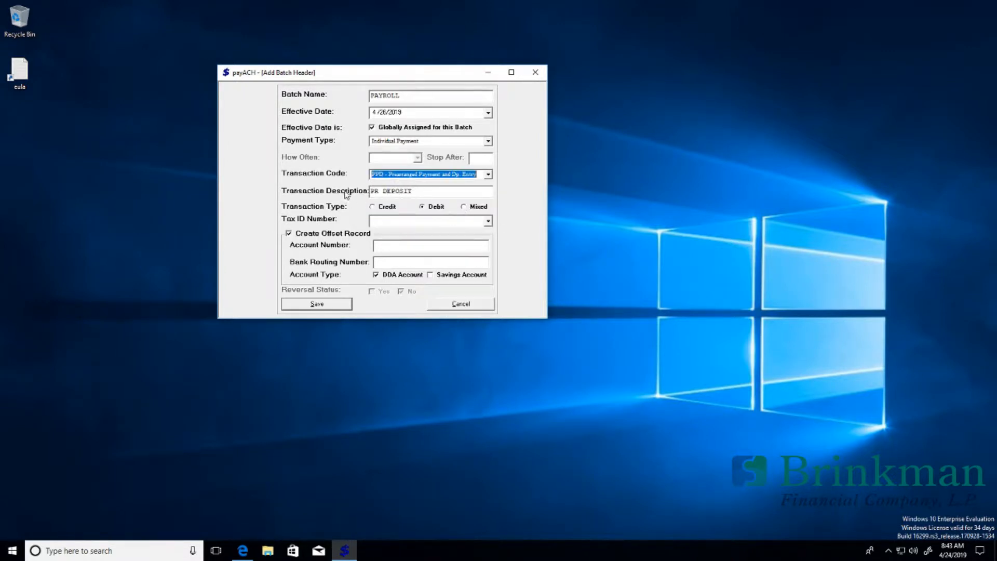
pyautogui.click(414, 194)
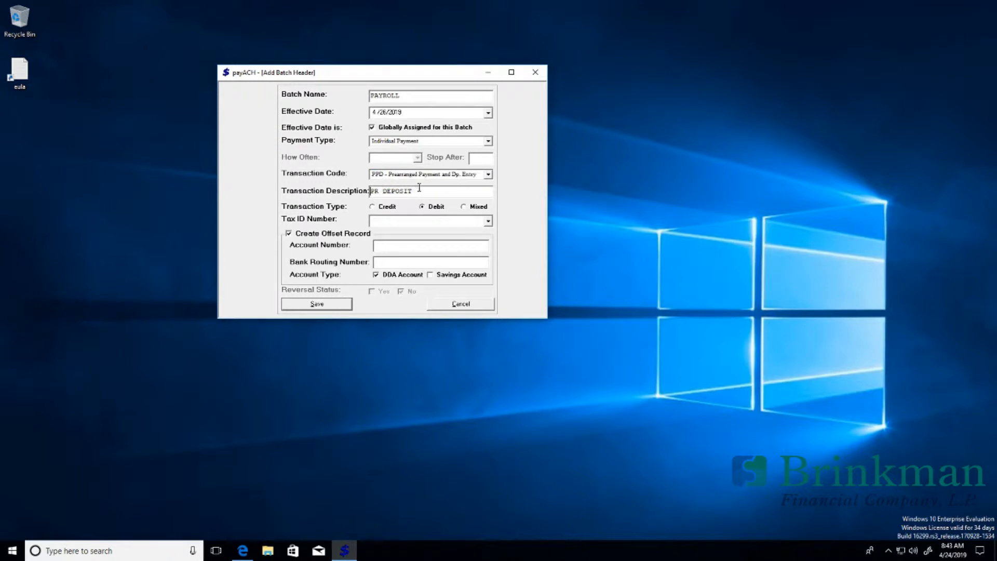
pyautogui.moveTo(408, 191); pyautogui.dragTo(315, 196)
pyautogui.moveTo(414, 191); pyautogui.dragTo(347, 202)
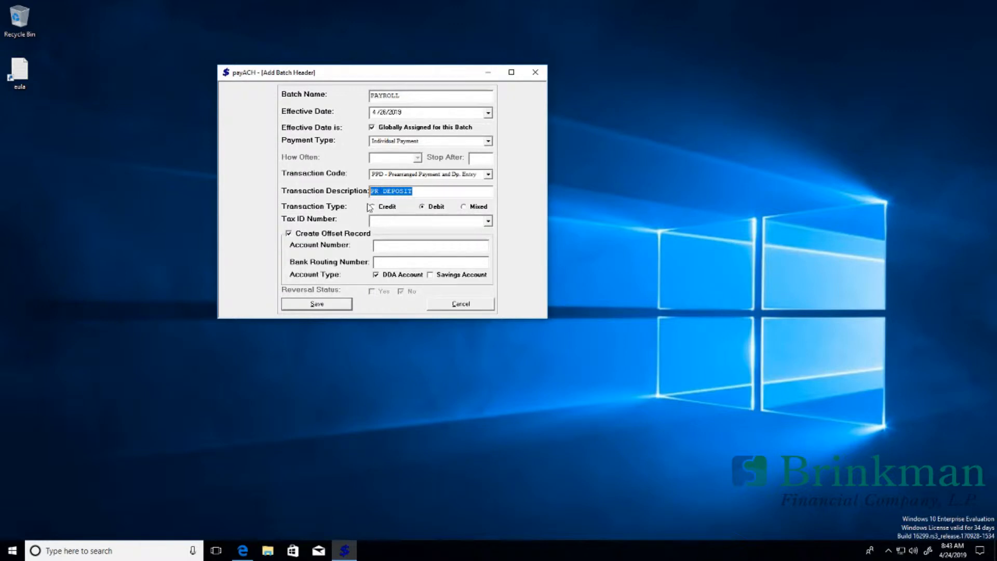
pyautogui.write('PAYROLL BF')
pyautogui.click(373, 207)
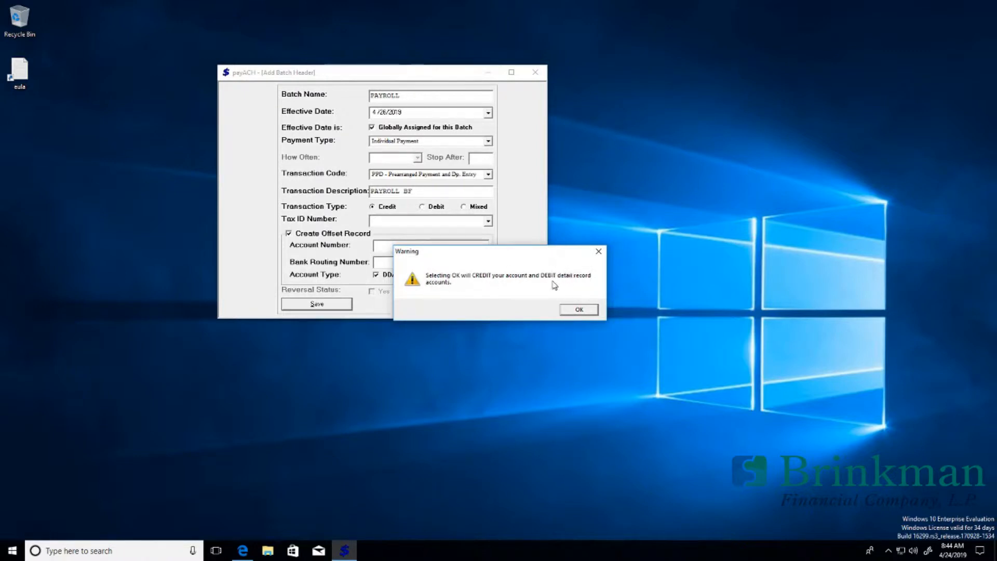
pyautogui.click(579, 309)
pyautogui.click(576, 310)
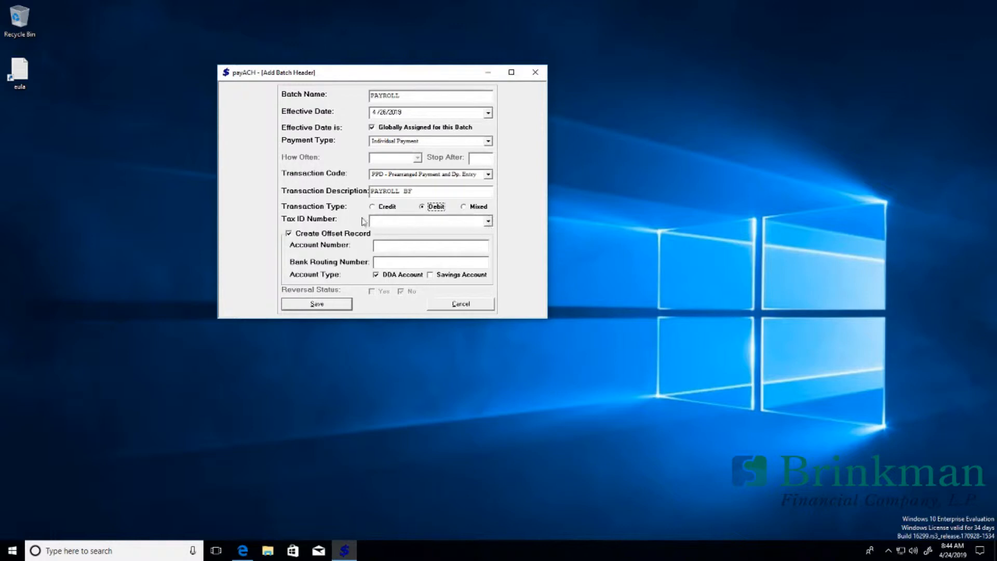
# Step: Choose BFC's tax ID and enter the offset account number and bank routing number
pyautogui.click(488, 222)
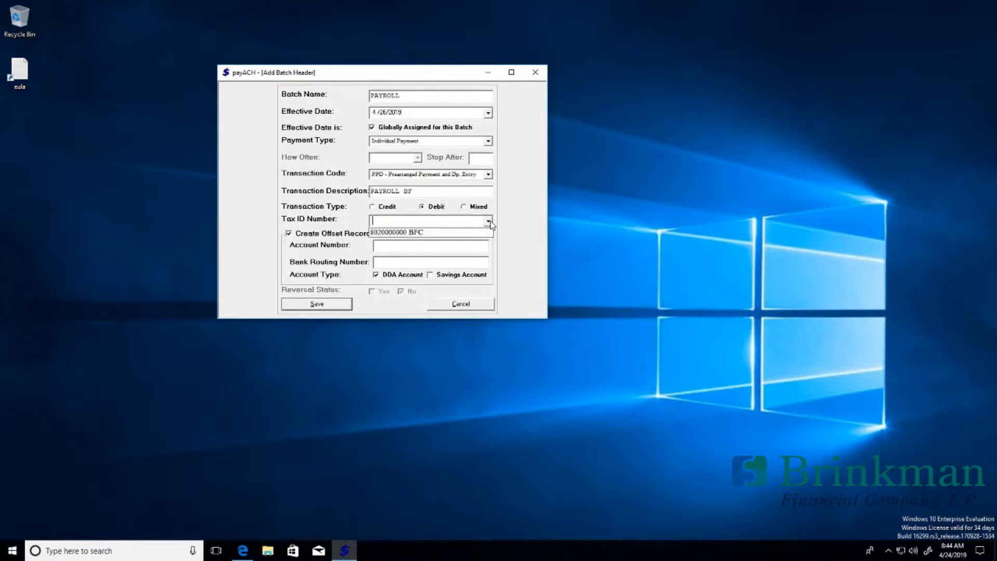
pyautogui.click(403, 238)
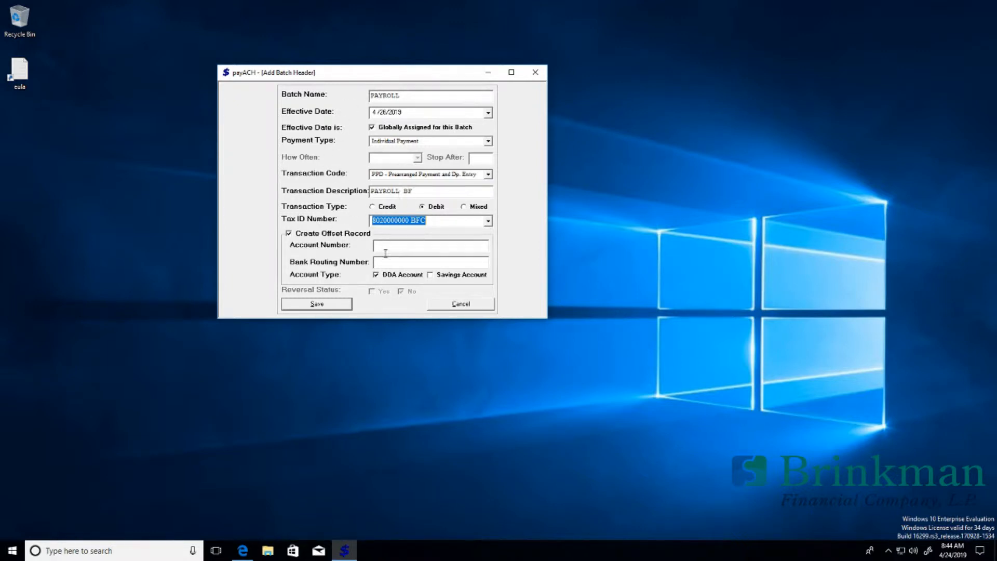
pyautogui.click(387, 245)
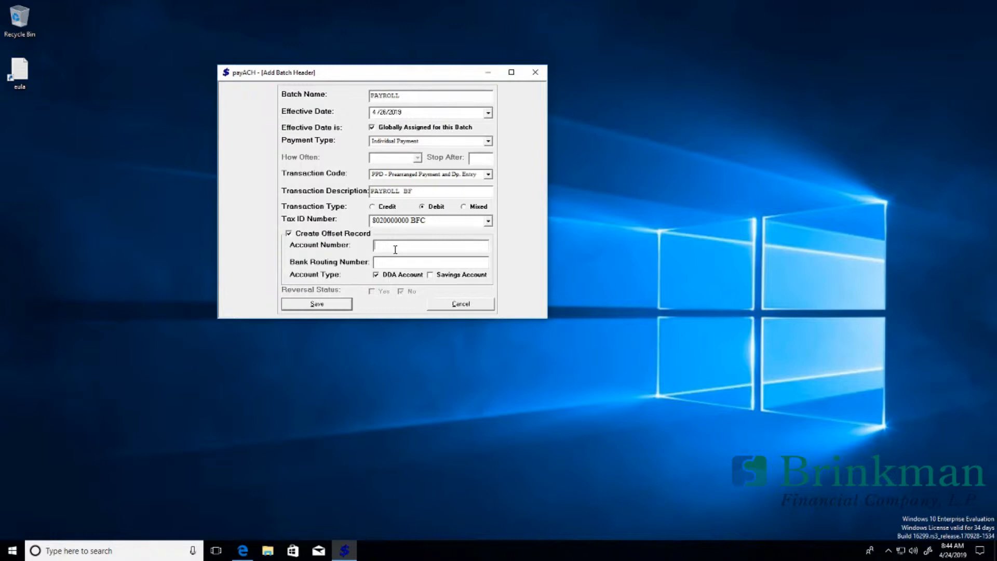
pyautogui.write('333333333')
pyautogui.hotkey('shift', 'Home')
pyautogui.write('111111111')
# Step: Save the PAYROLL header, then select PAYROLL under Enter Detail Records to open its grid
pyautogui.click(331, 305)
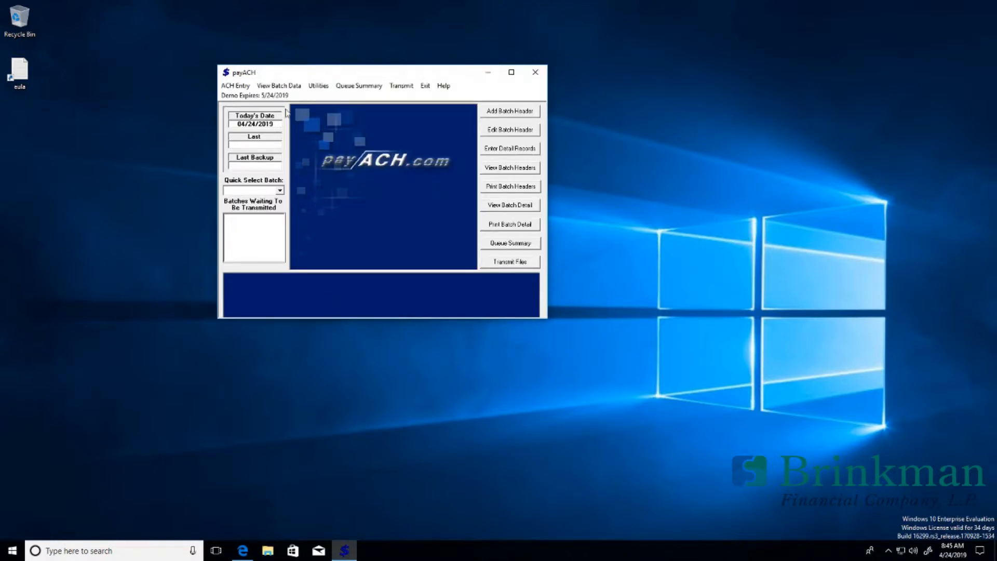
pyautogui.click(279, 190)
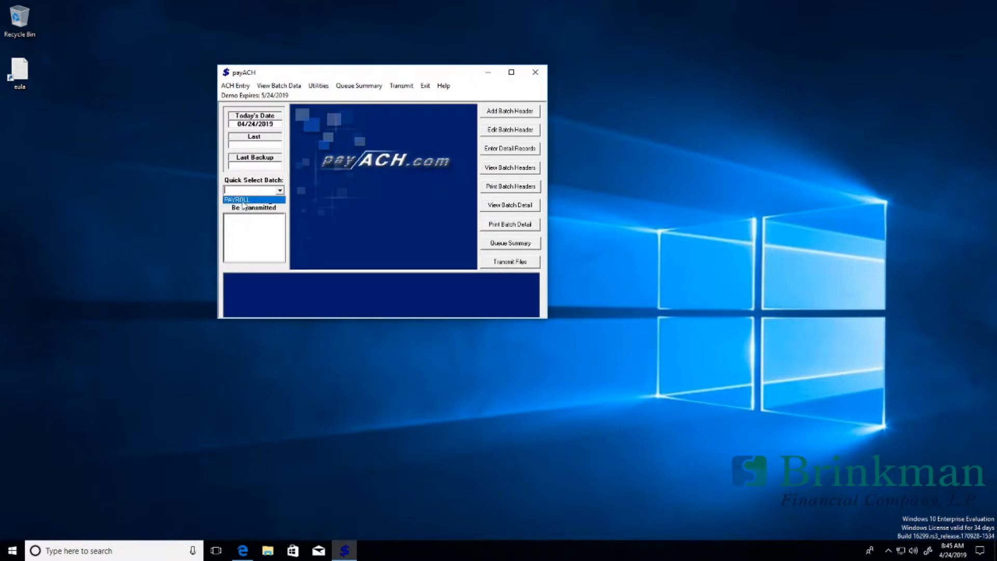
pyautogui.click(277, 199)
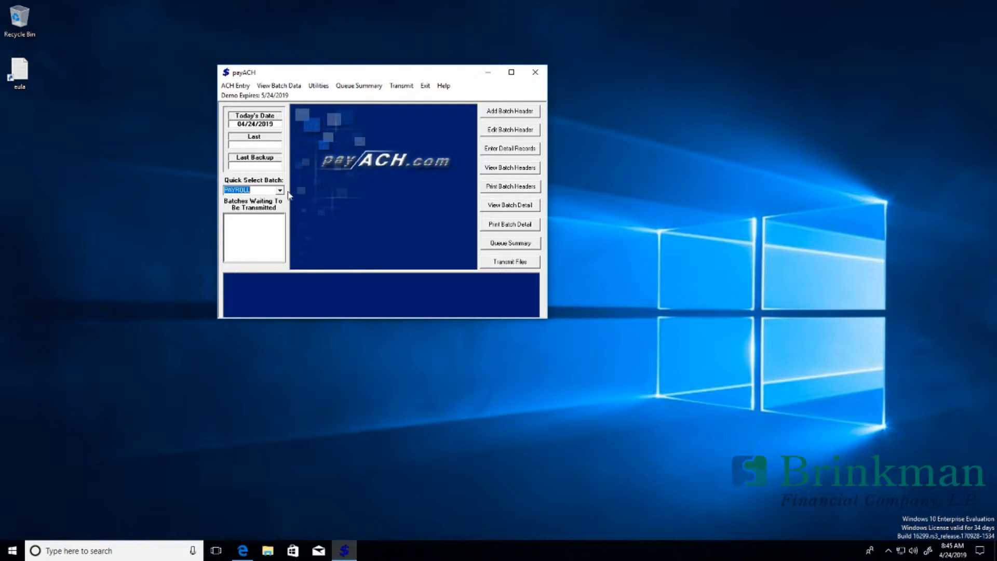
pyautogui.press('BackSpace')
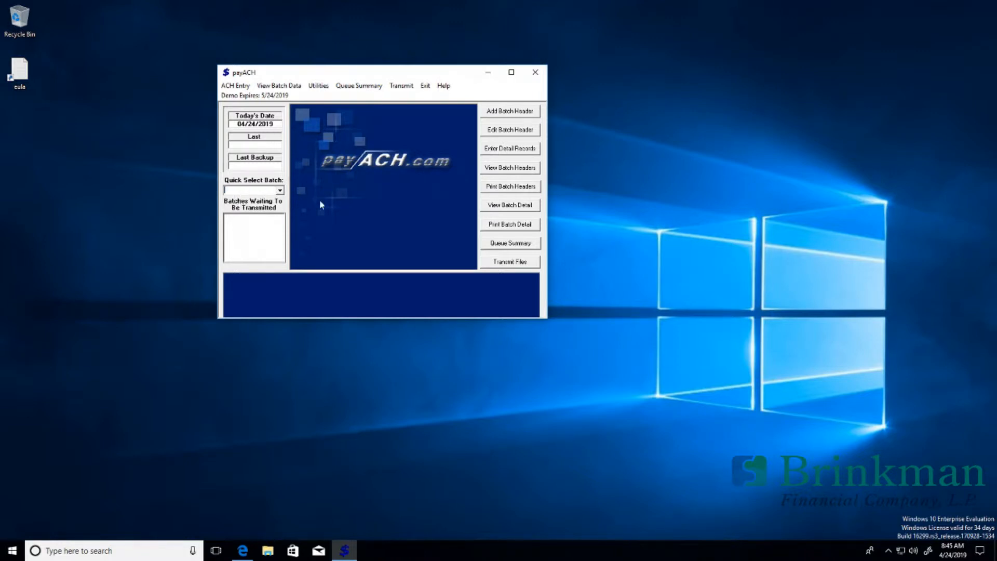
pyautogui.click(491, 151)
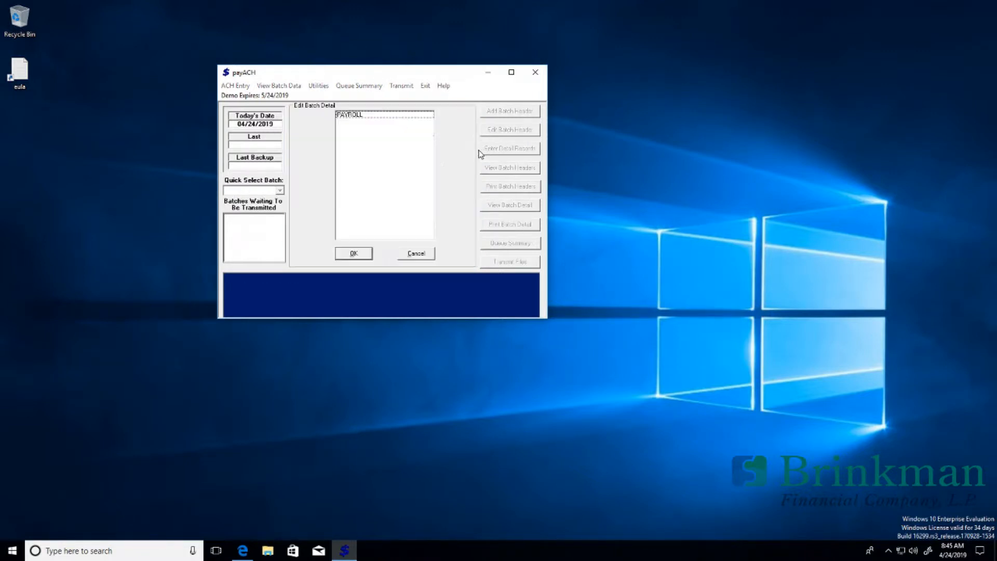
pyautogui.click(362, 118)
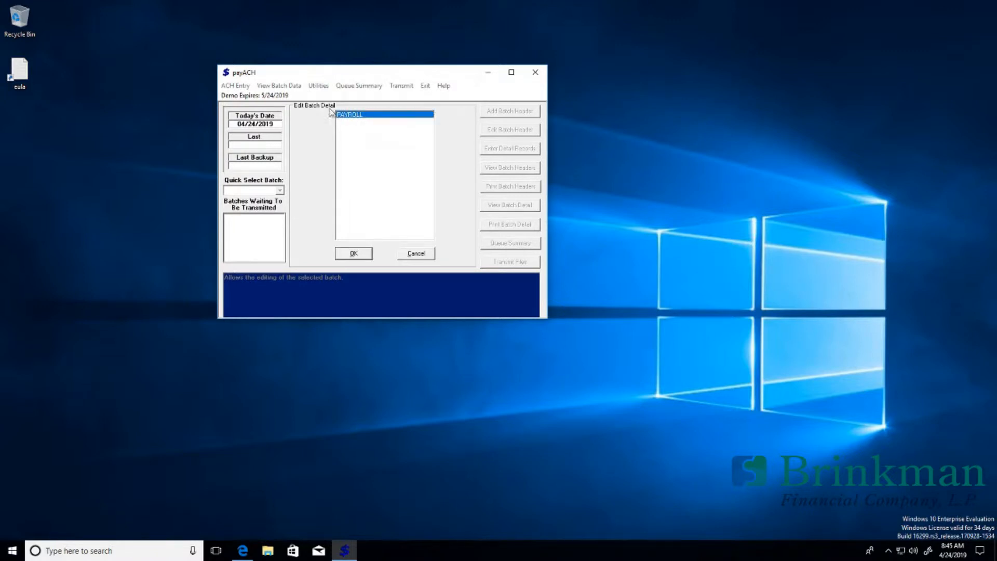
pyautogui.click(354, 253)
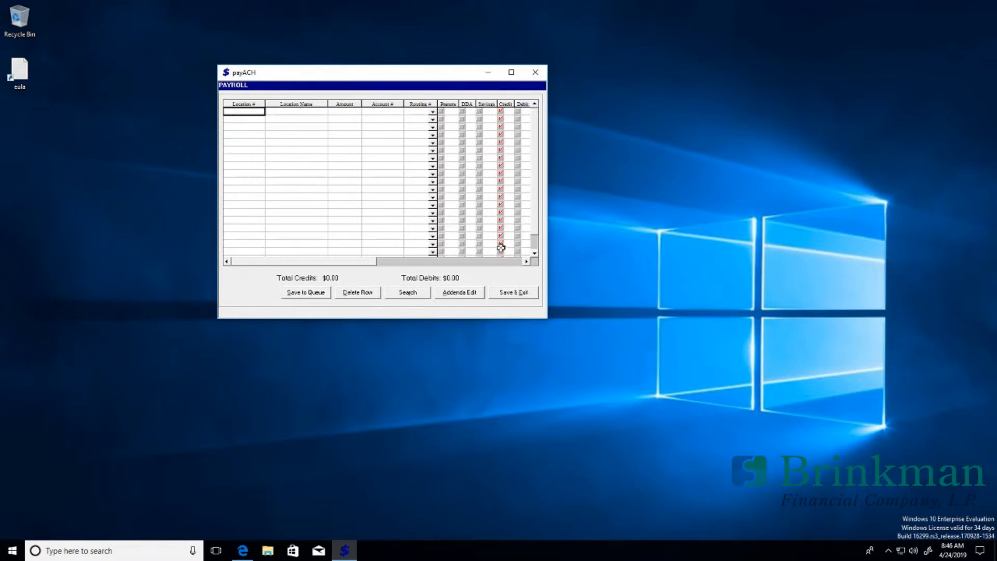
# Step: Fill row 1 with location 8000, the payee's name, $300.00, and account and routing numbers
pyautogui.click(254, 114)
pyautogui.write('8000')
pyautogui.press('Tab')
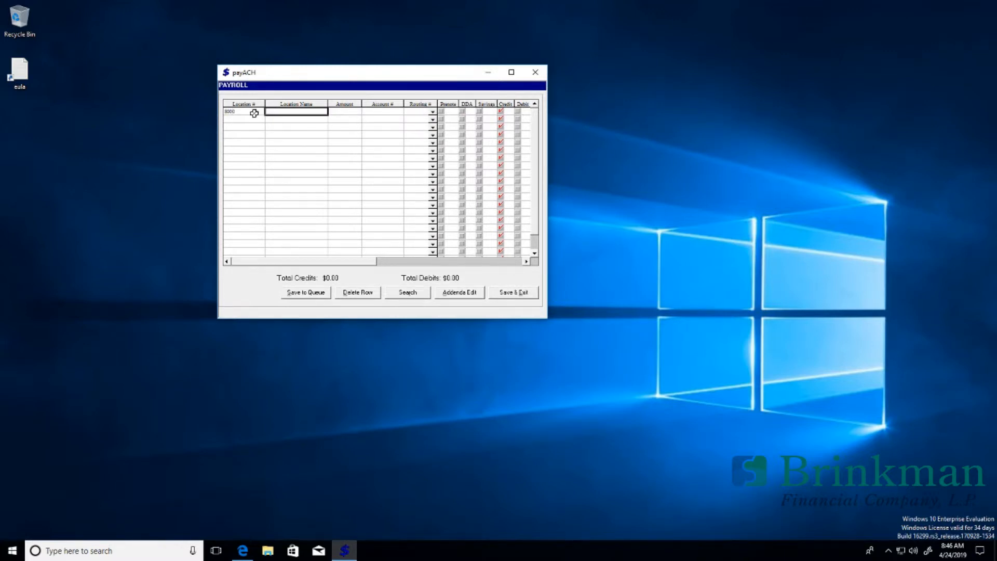
pyautogui.write('f')
pyautogui.press('Tab')
pyautogui.write('3')
pyautogui.press('Tab')
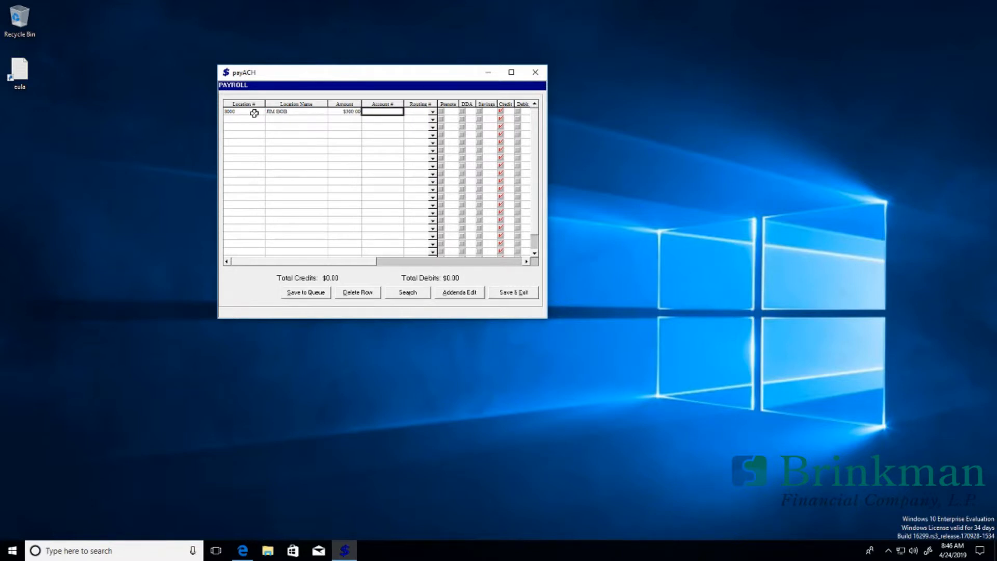
pyautogui.write('44545454545')
pyautogui.press('Tab')
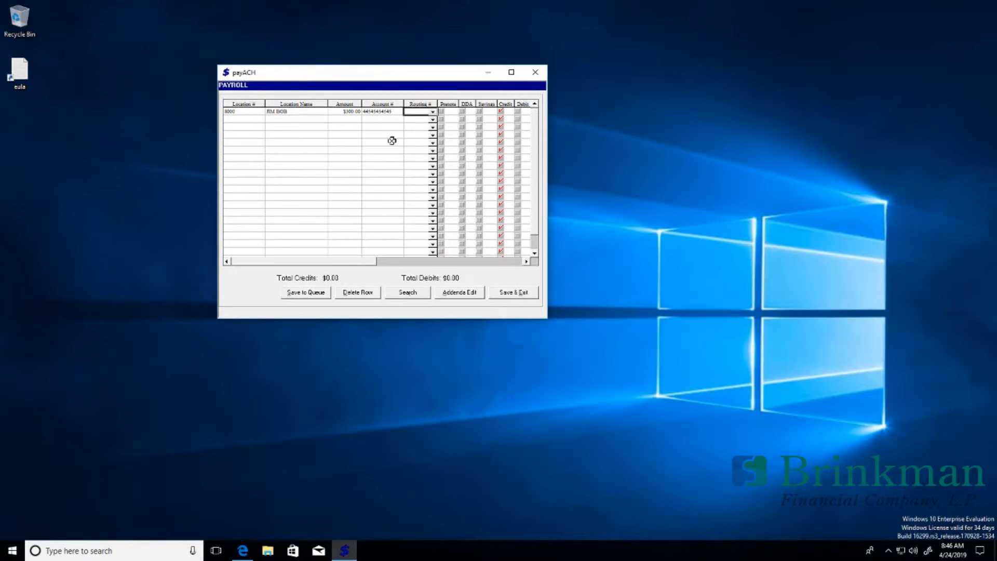
pyautogui.write('222222226')
pyautogui.press('Return')
# Step: Toggle Prenote on then off and mark the first entry as a DDA account
pyautogui.click(440, 111)
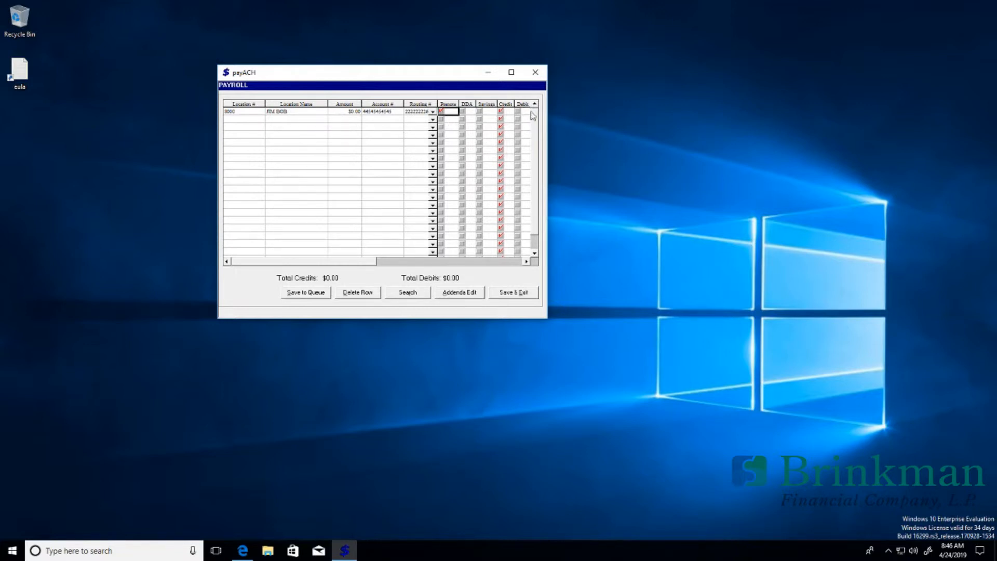
pyautogui.click(442, 112)
pyautogui.click(462, 111)
pyautogui.click(304, 113)
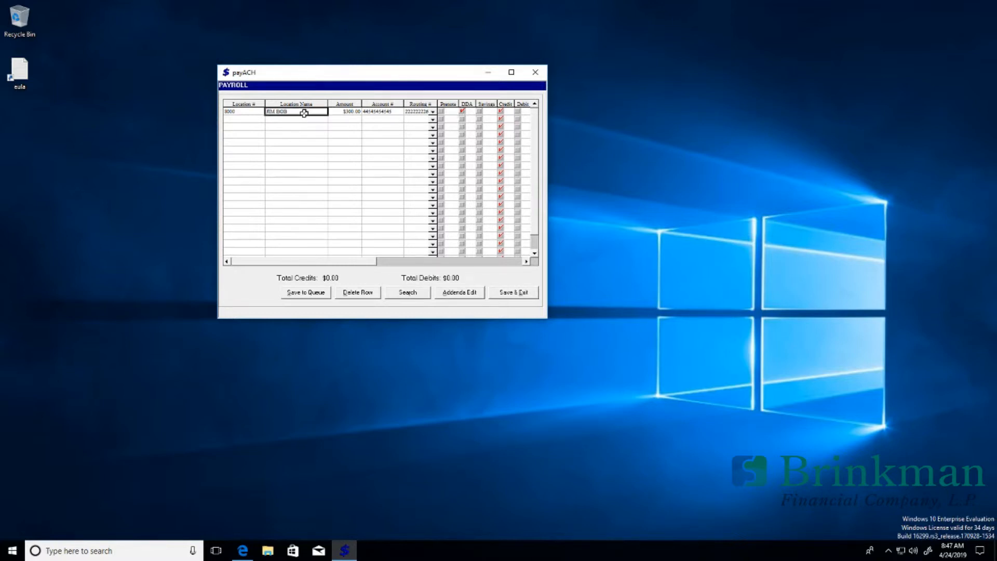
# Step: Add an addenda reading '80 CHARACTER OF DESCRIPTION' to the first entry and save it
pyautogui.rightClick(304, 113)
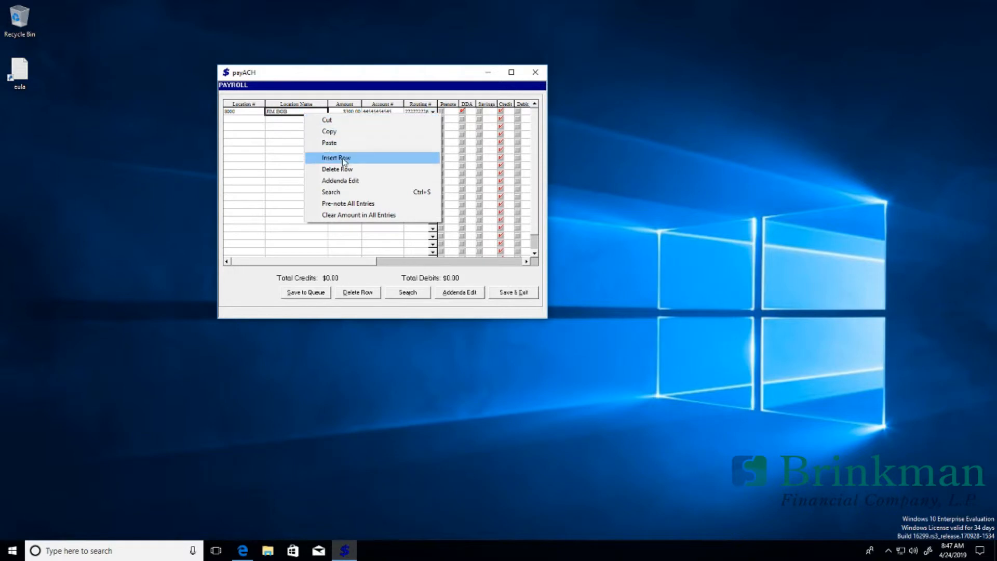
pyautogui.click(365, 189)
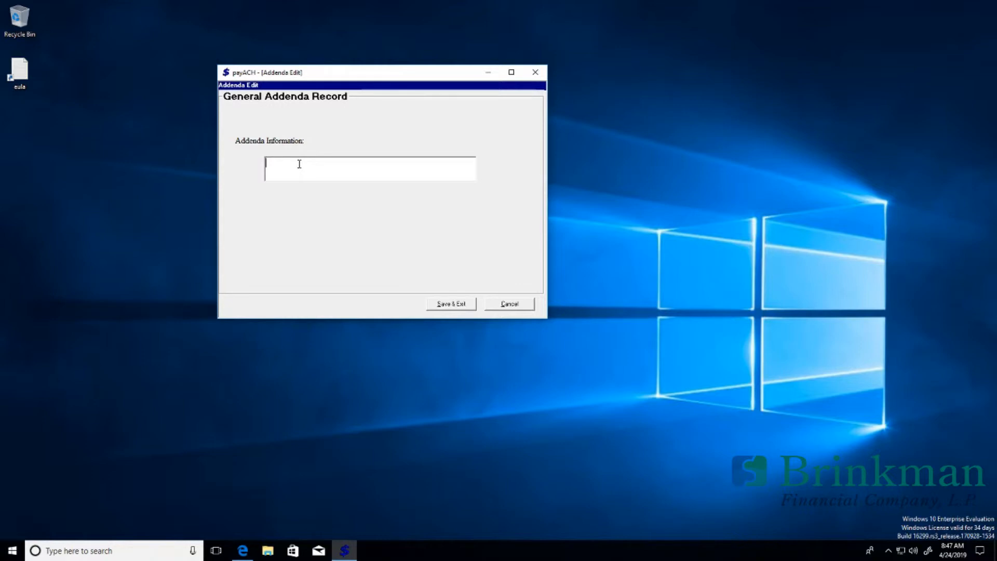
pyautogui.write('80 CHARACTER OF DESCRIPTION')
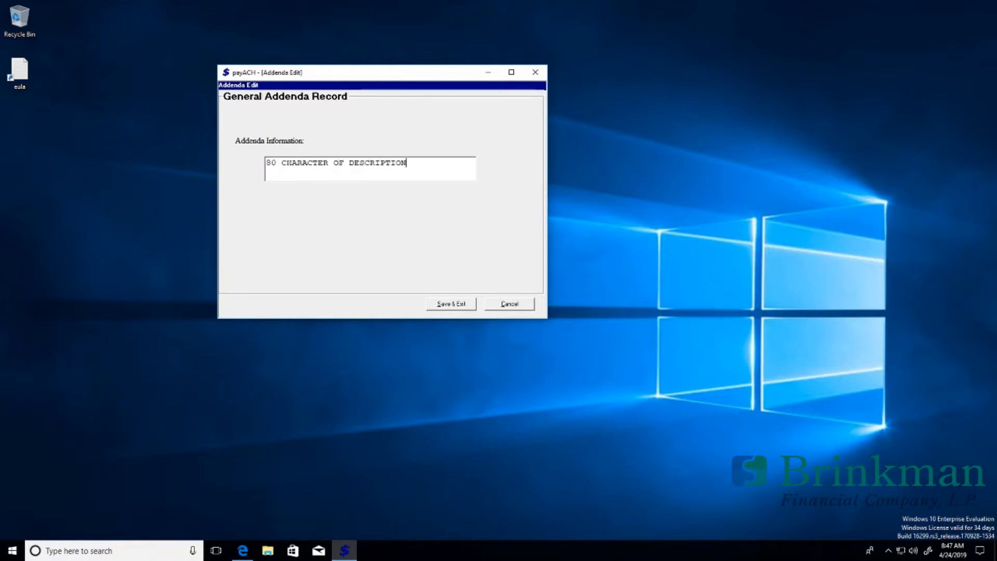
pyautogui.click(452, 306)
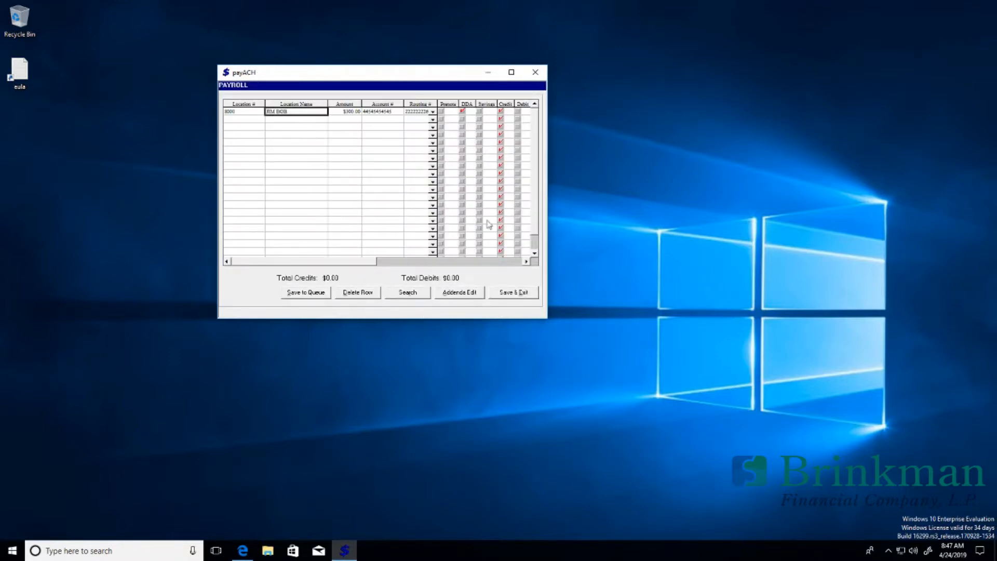
pyautogui.click(528, 261)
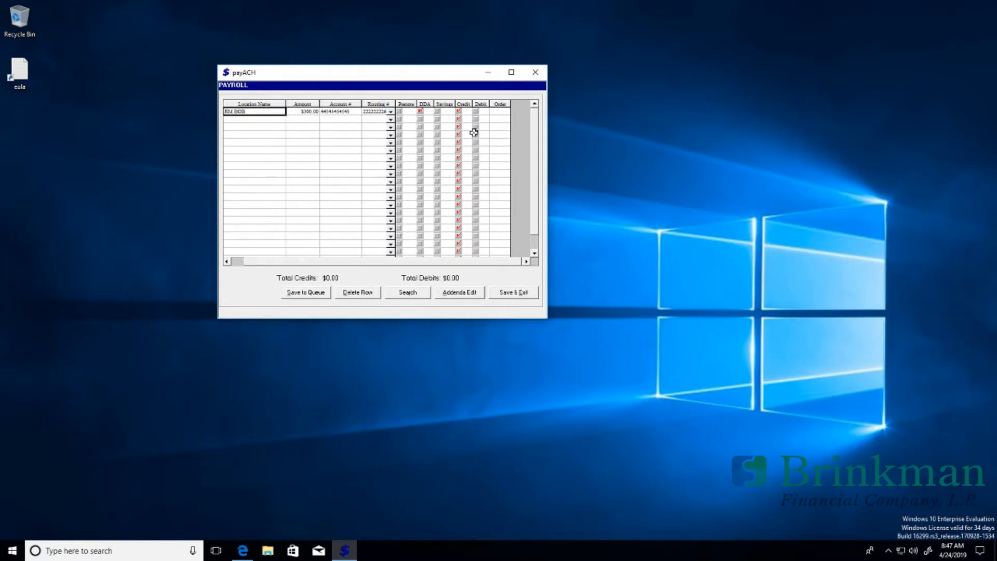
# Step: Start a second PAYROLL row with location 4000 and the payee's name
pyautogui.press('Return')
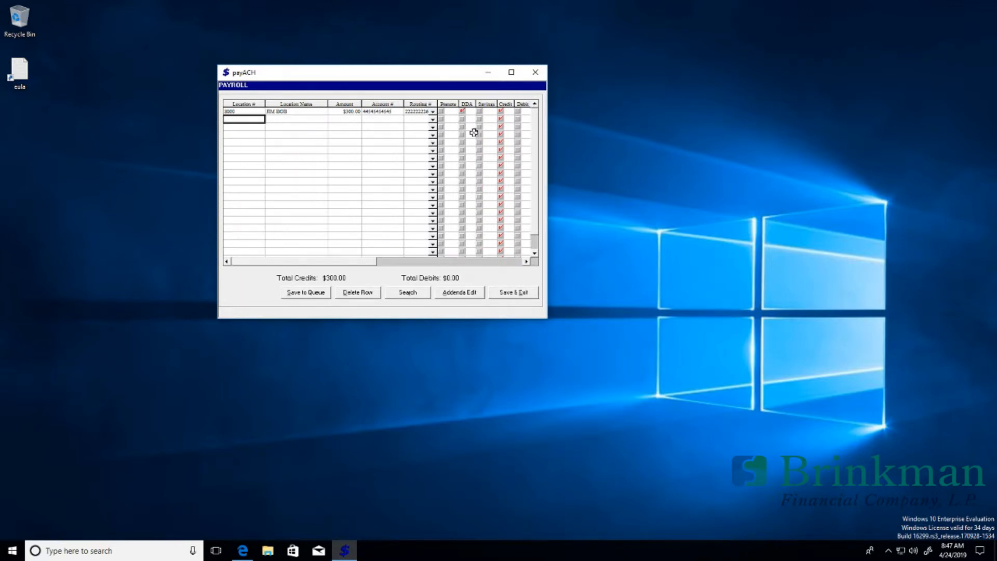
pyautogui.click(525, 261)
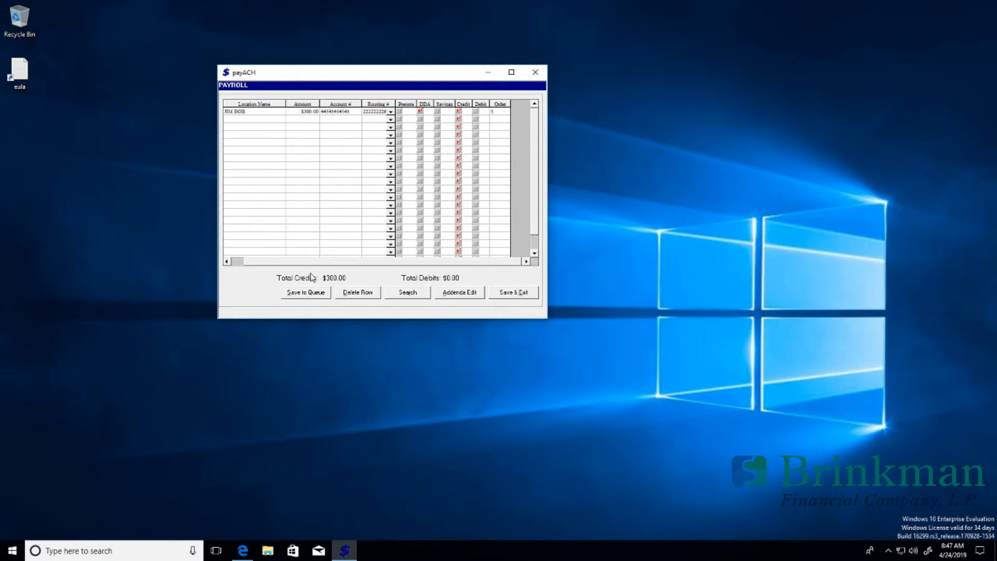
pyautogui.click(262, 260)
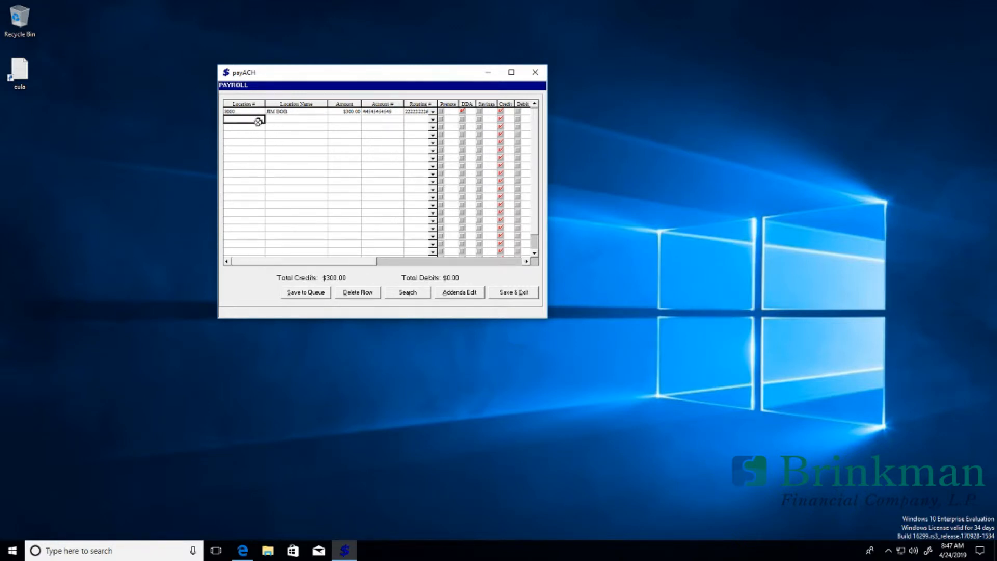
pyautogui.write('4000')
pyautogui.press('Tab')
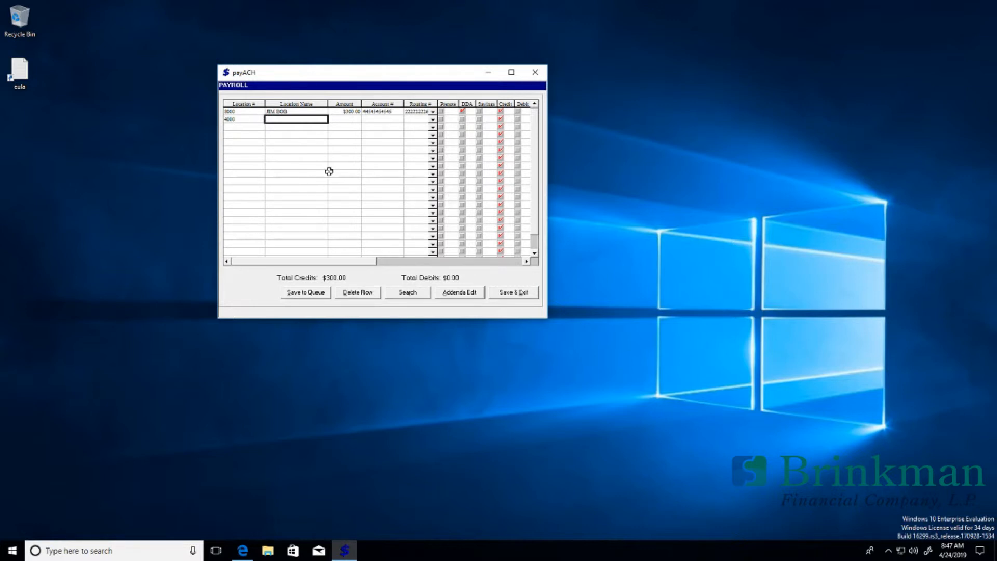
pyautogui.write('KELLY GREEN')
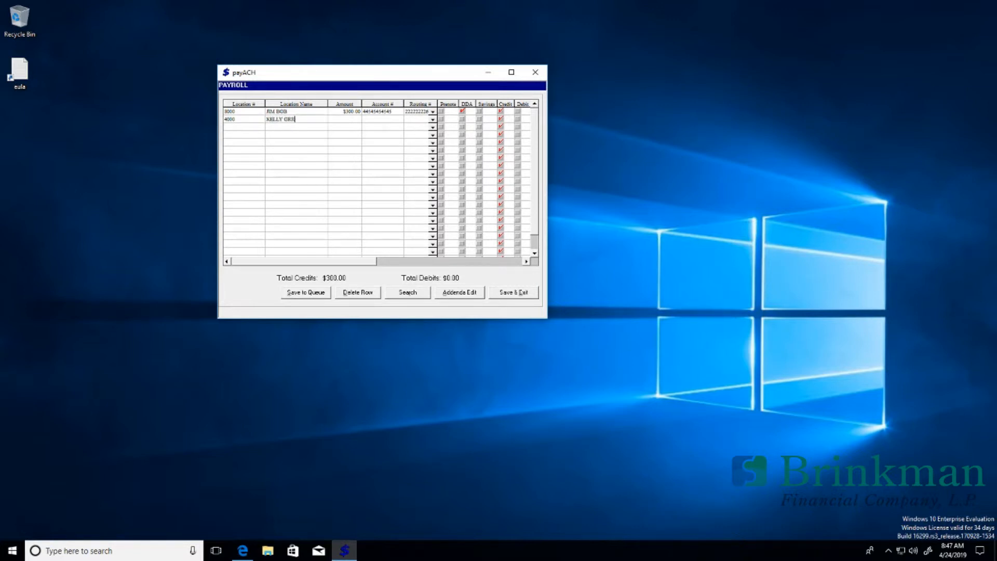
pyautogui.press('Tab')
# Step: Enter the second payee's $400.00 amount, account number and routing number
pyautogui.write('40')
pyautogui.press('Tab')
pyautogui.write('80808080')
pyautogui.press('Tab')
pyautogui.write('33333334')
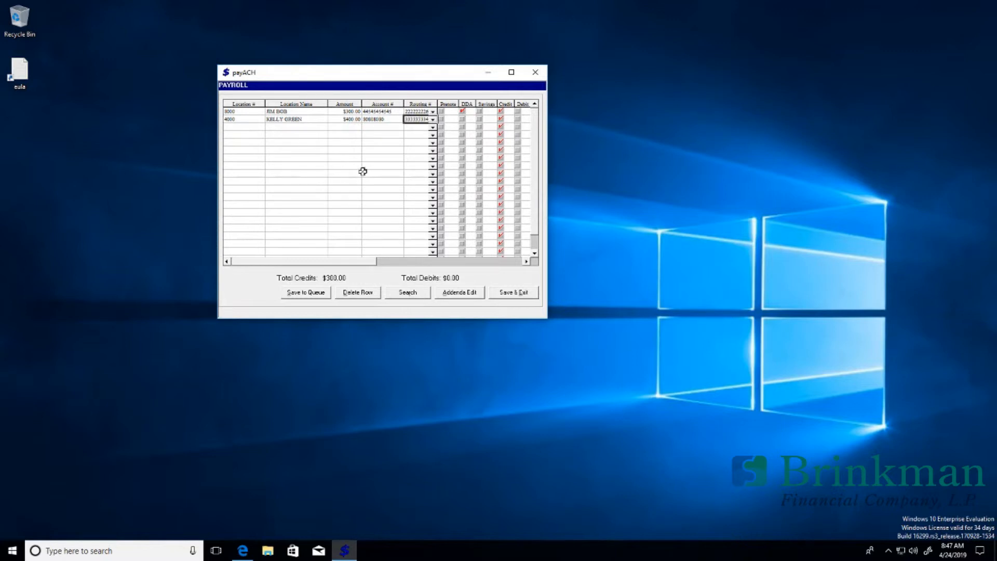
pyautogui.click(434, 129)
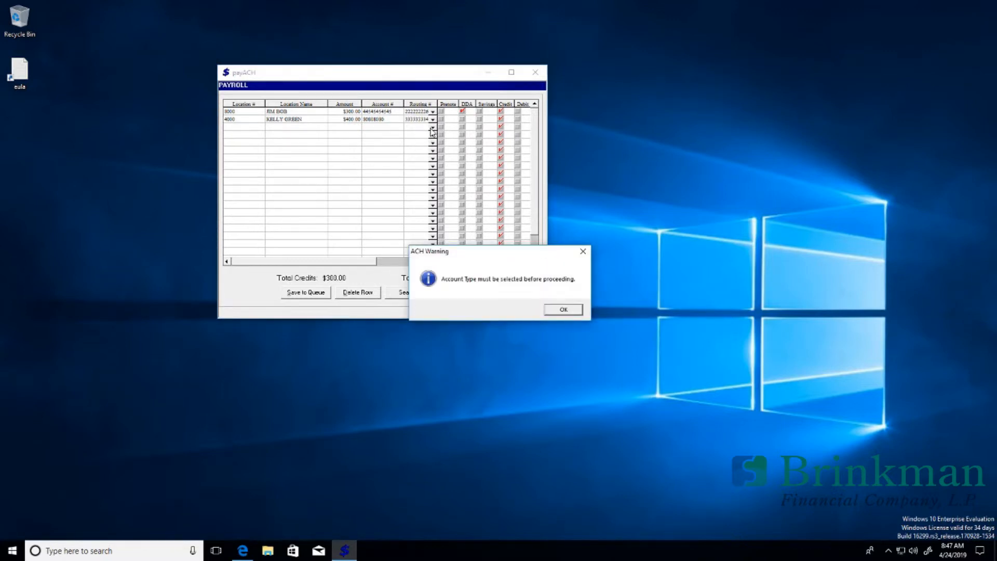
# Step: Dismiss the account type warning, mark the entry as DDA, and save the grid
pyautogui.click(566, 311)
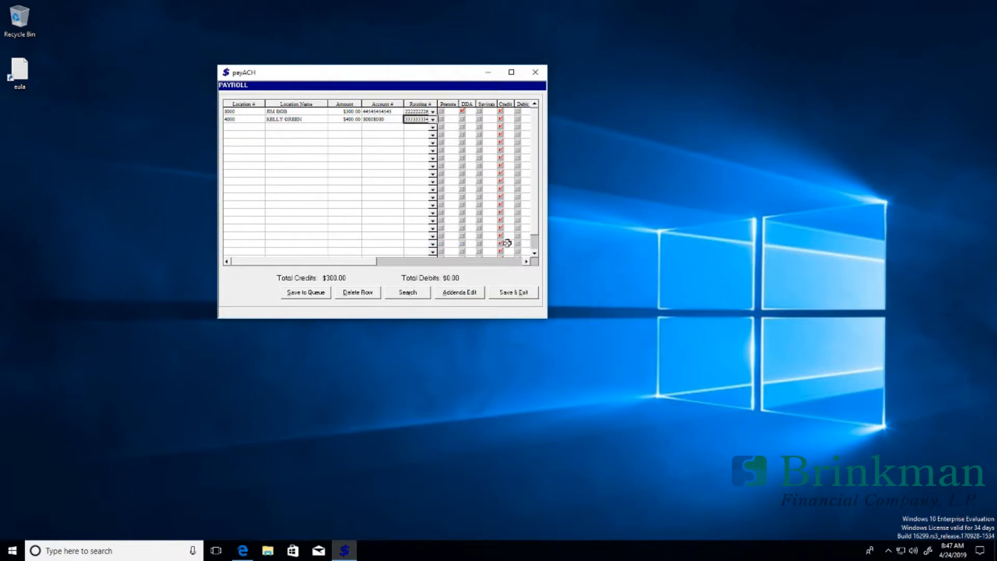
pyautogui.click(462, 119)
pyautogui.click(432, 127)
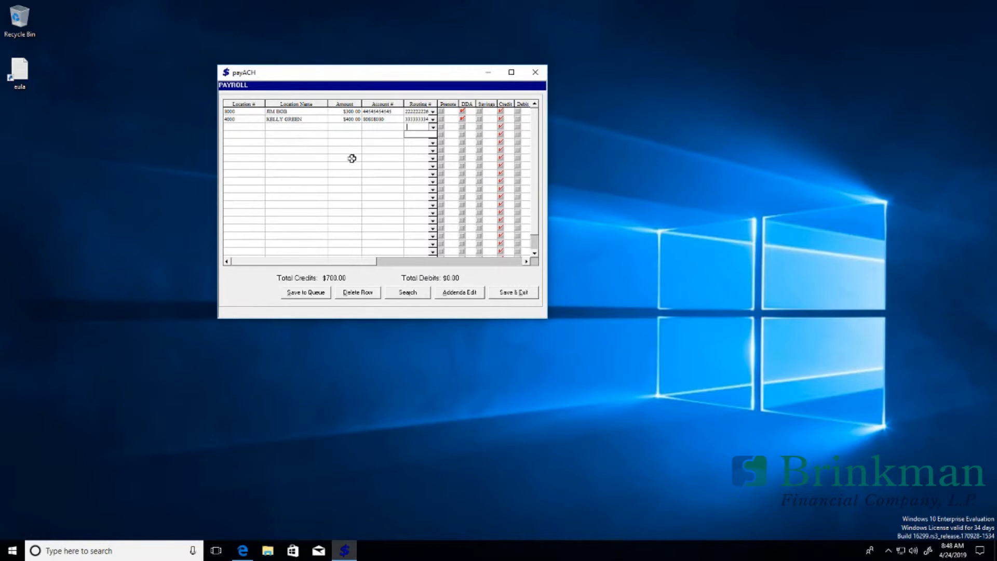
pyautogui.click(508, 293)
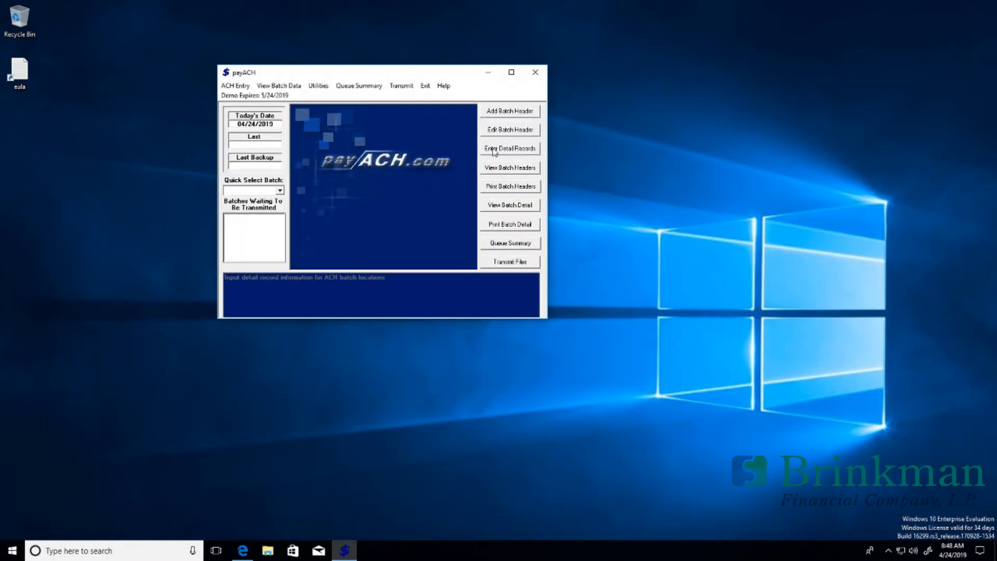
# Step: Turn on sorting details by location number and open the PAYROLL detail grid
pyautogui.click(317, 86)
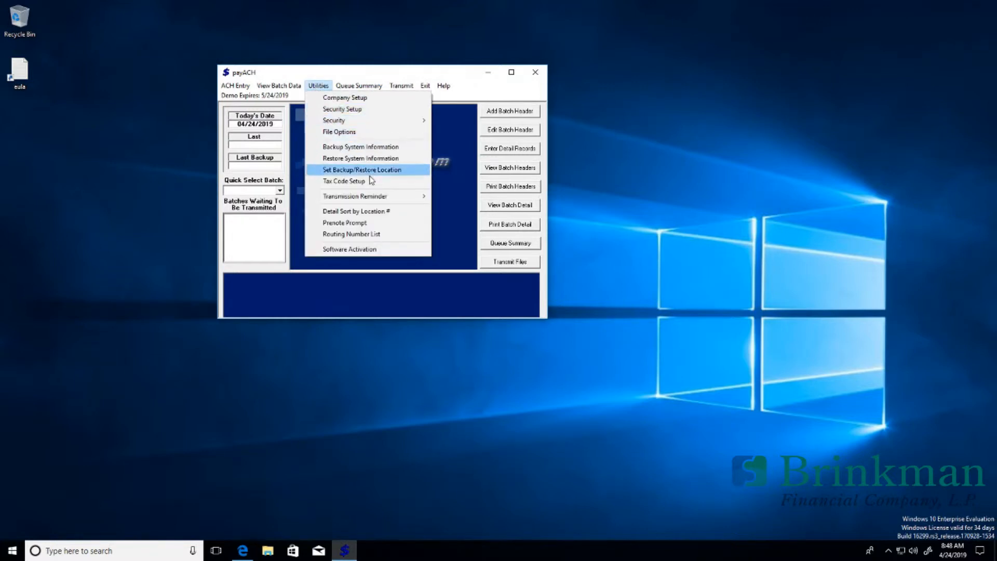
pyautogui.click(384, 214)
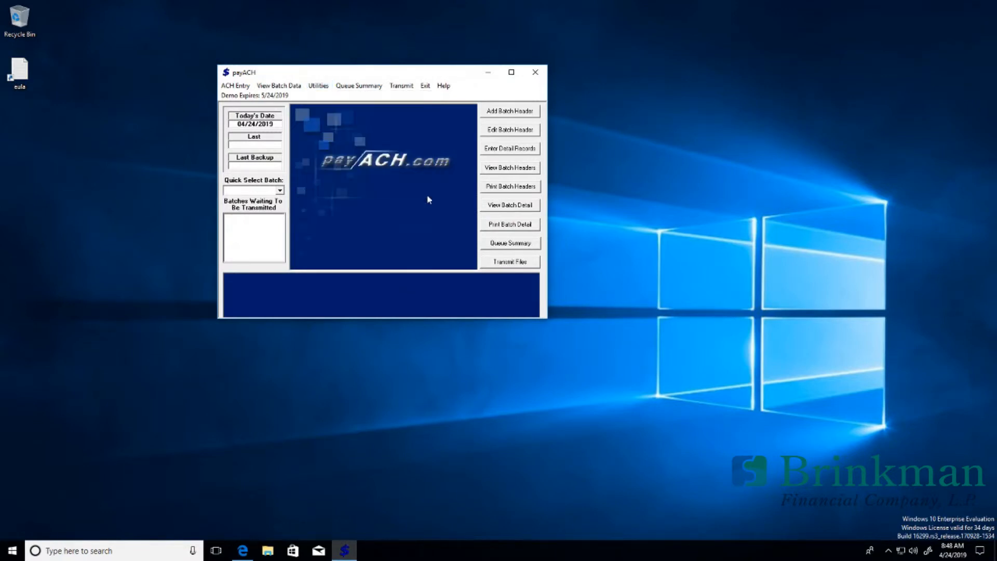
pyautogui.click(517, 151)
pyautogui.click(371, 116)
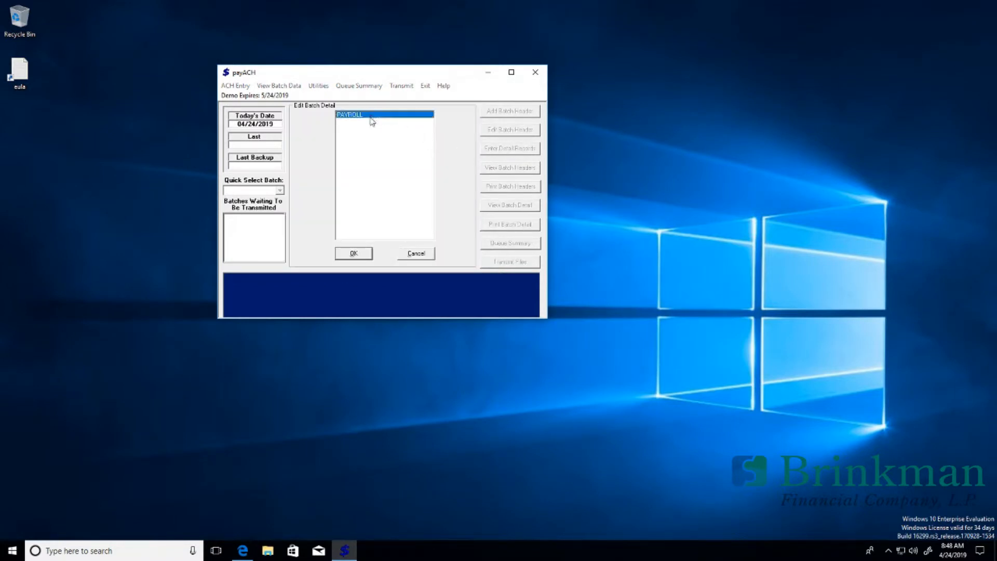
pyautogui.click(356, 253)
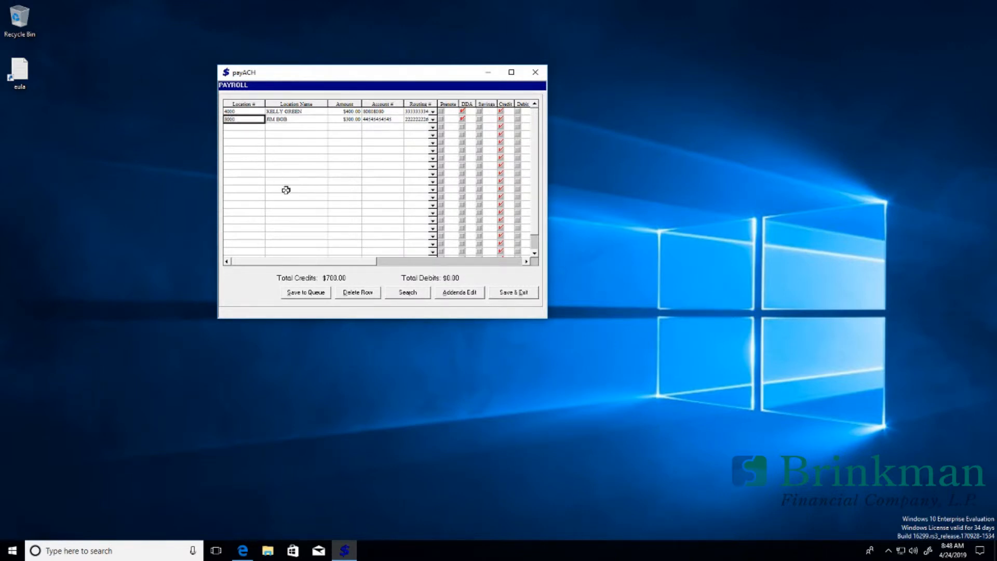
# Step: Try queuing the PAYROLL batch, dismiss the demo registration warning, then save and exit
pyautogui.click(411, 262)
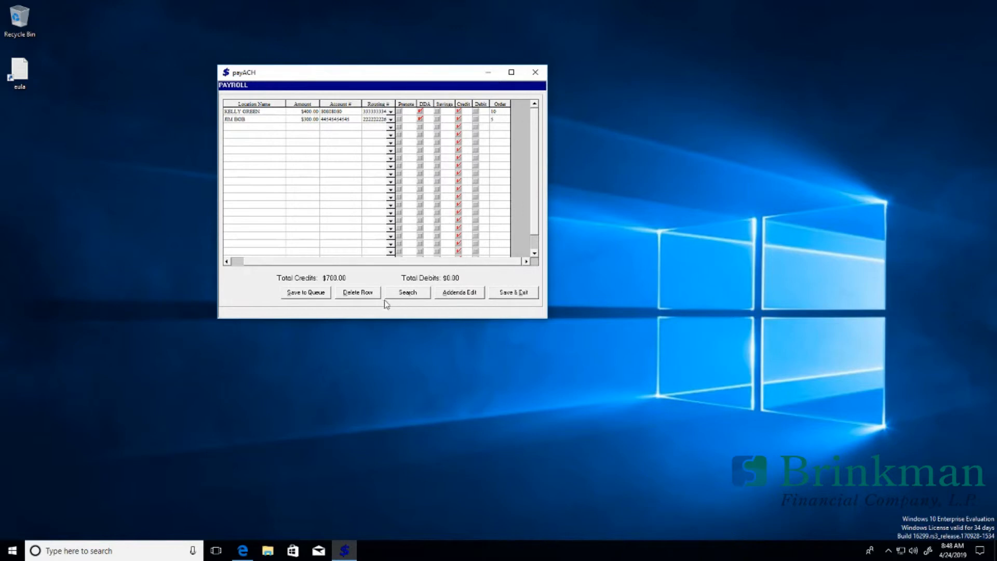
pyautogui.click(238, 261)
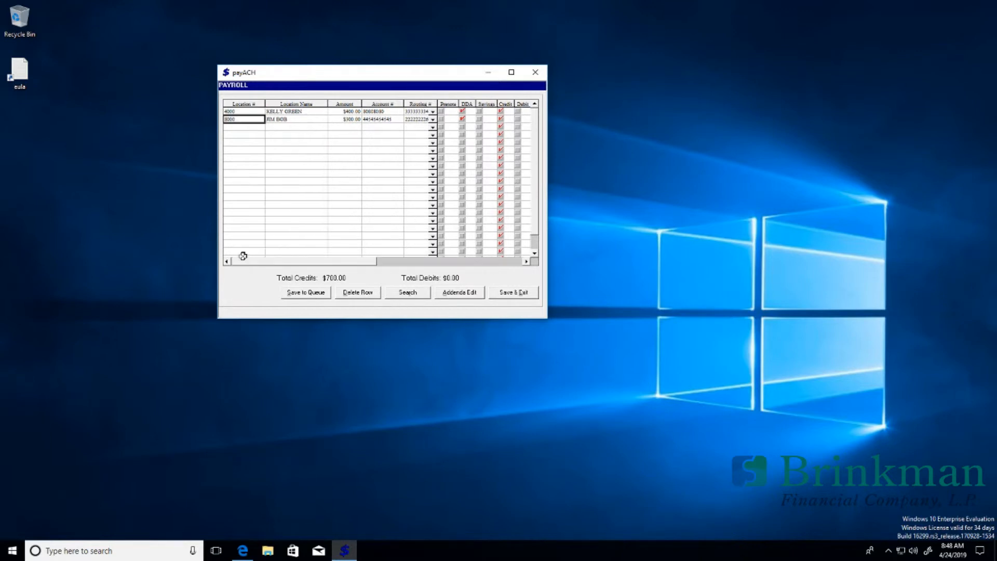
pyautogui.click(293, 295)
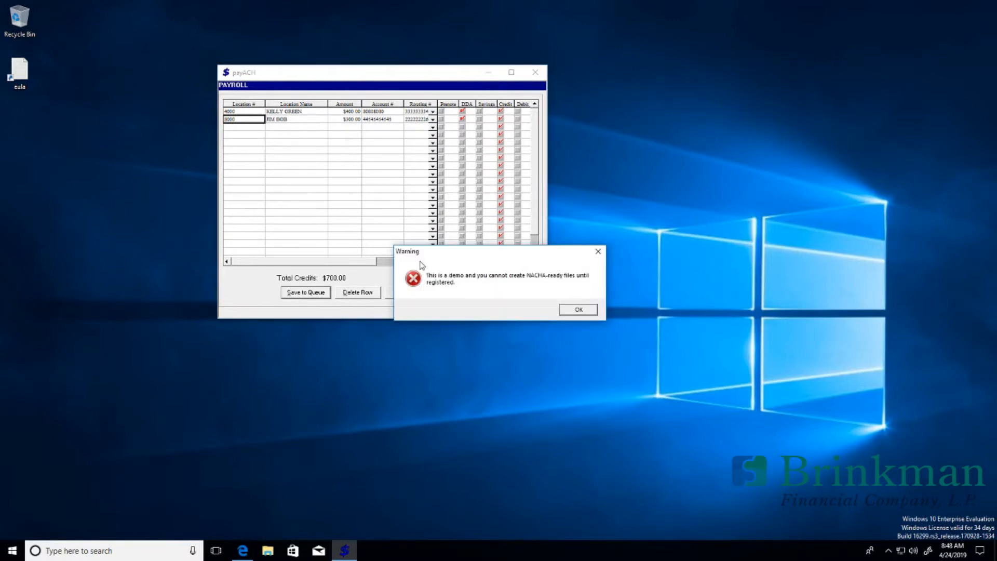
pyautogui.click(584, 312)
pyautogui.click(506, 295)
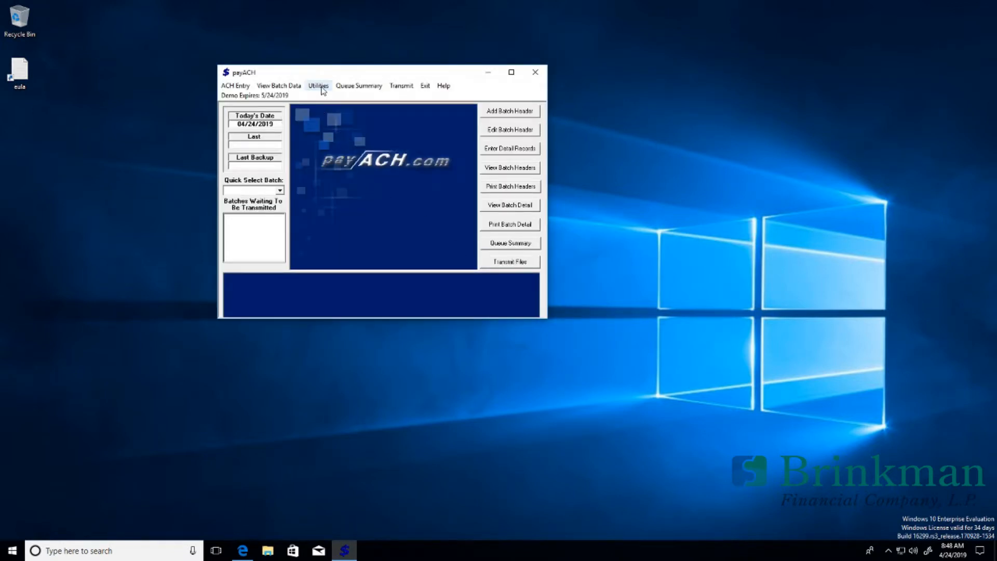
# Step: Open the Unlock payACH dialog from Software Activation, then switch to the payACH product page in Edge
pyautogui.click(320, 86)
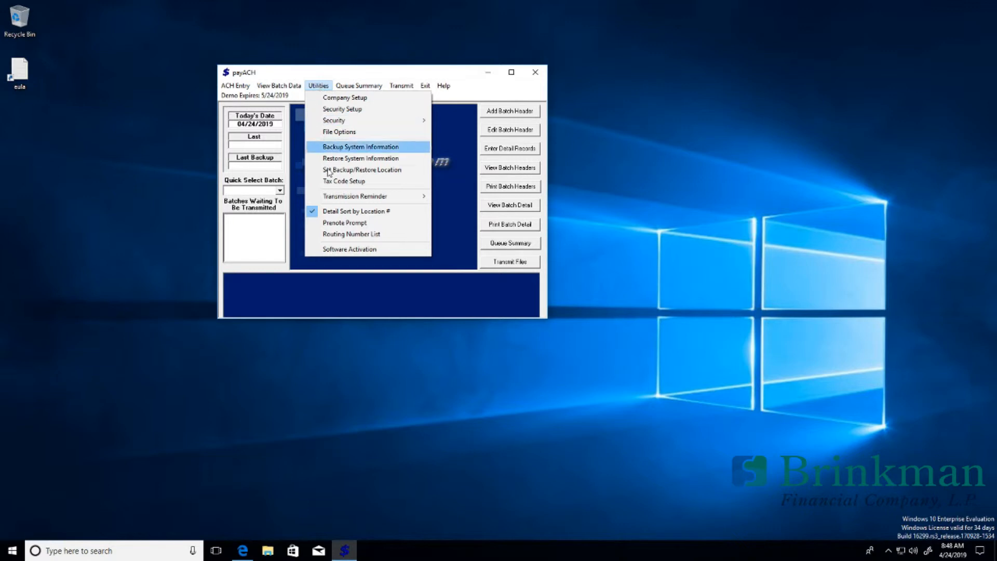
pyautogui.click(338, 249)
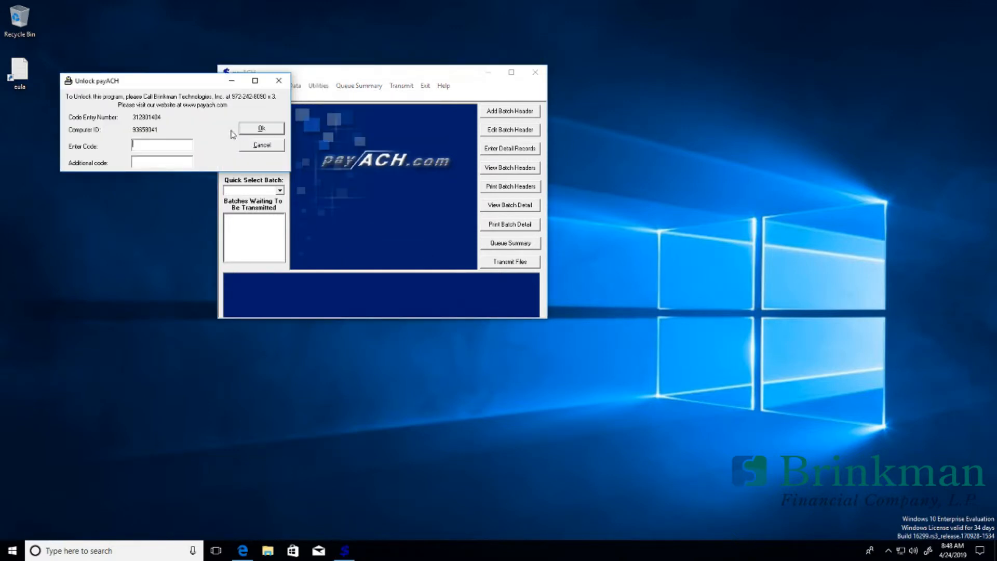
pyautogui.moveTo(198, 88); pyautogui.dragTo(361, 120)
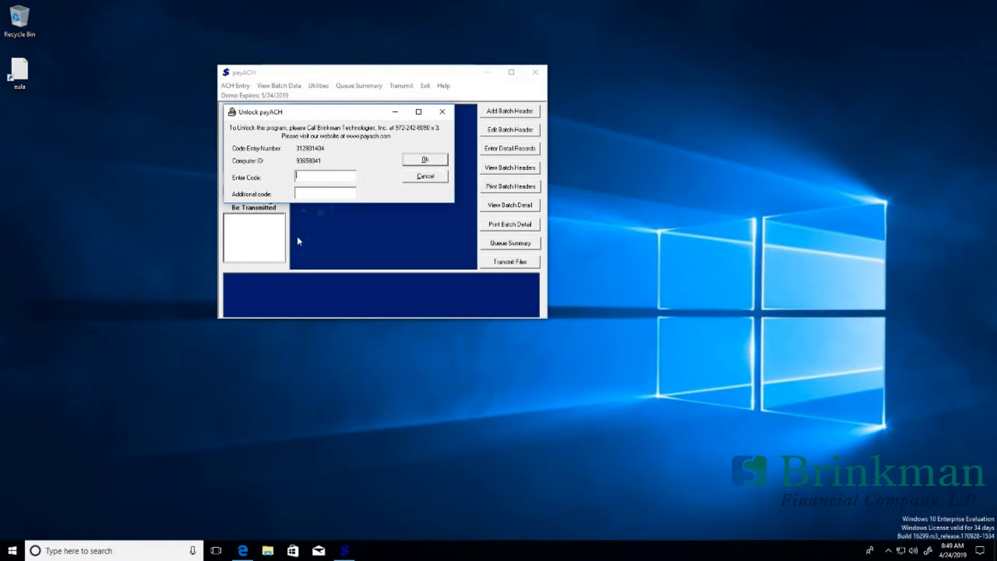
pyautogui.click(243, 550)
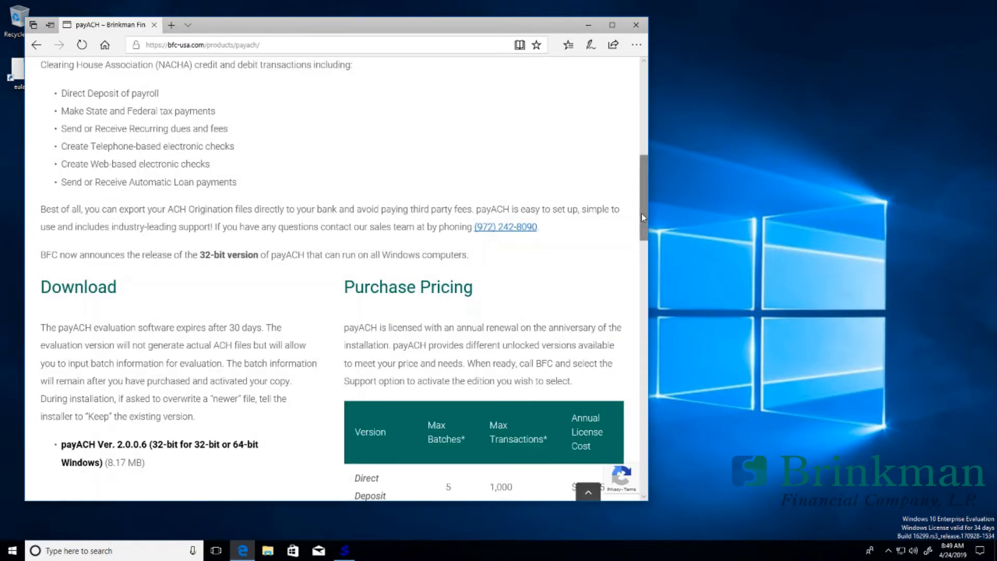
# Step: Review the Direct Deposit pricing row: 5-batch limit and 1,000 transaction limit
pyautogui.moveTo(642, 221); pyautogui.dragTo(638, 258)
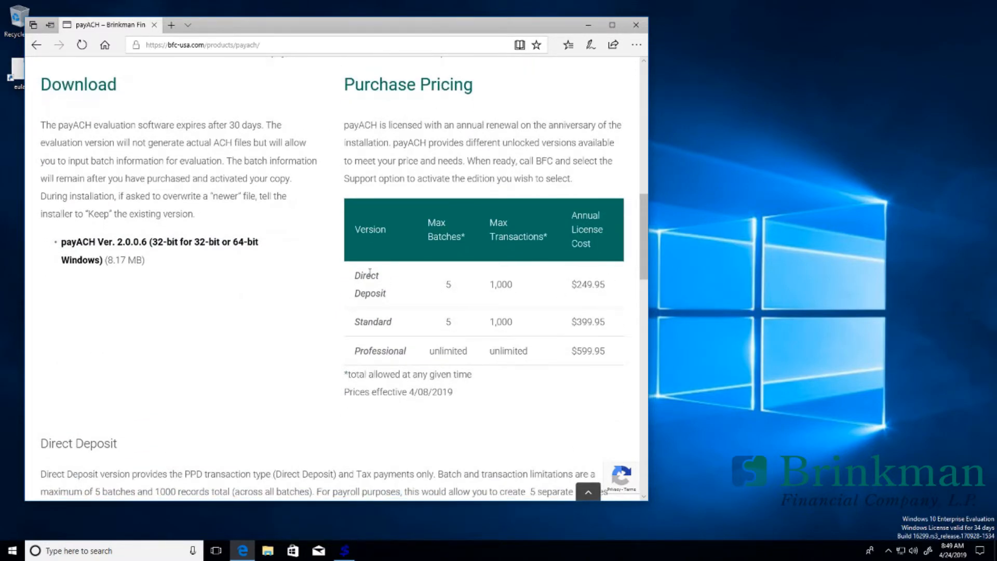
pyautogui.moveTo(354, 275); pyautogui.dragTo(380, 297)
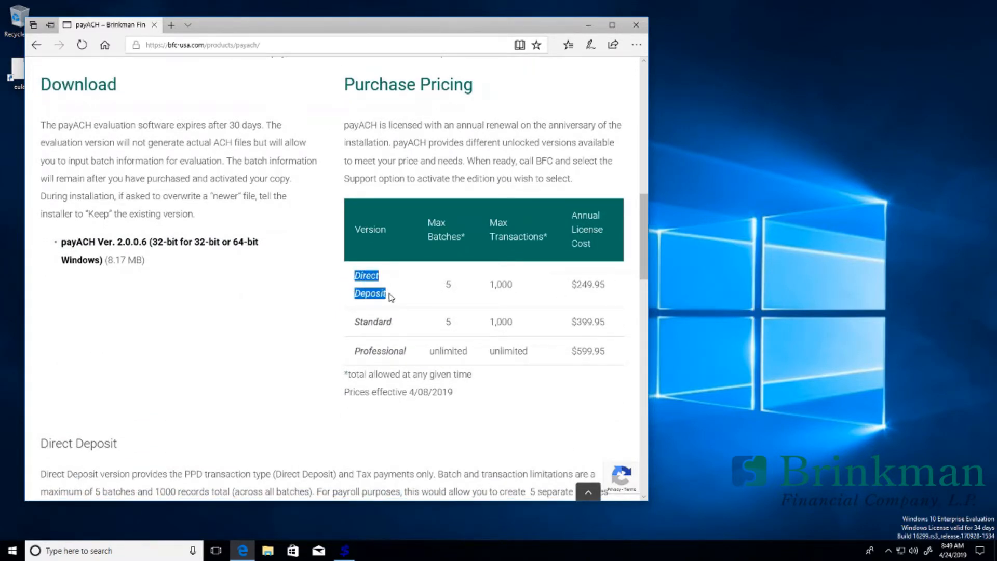
pyautogui.click(446, 288)
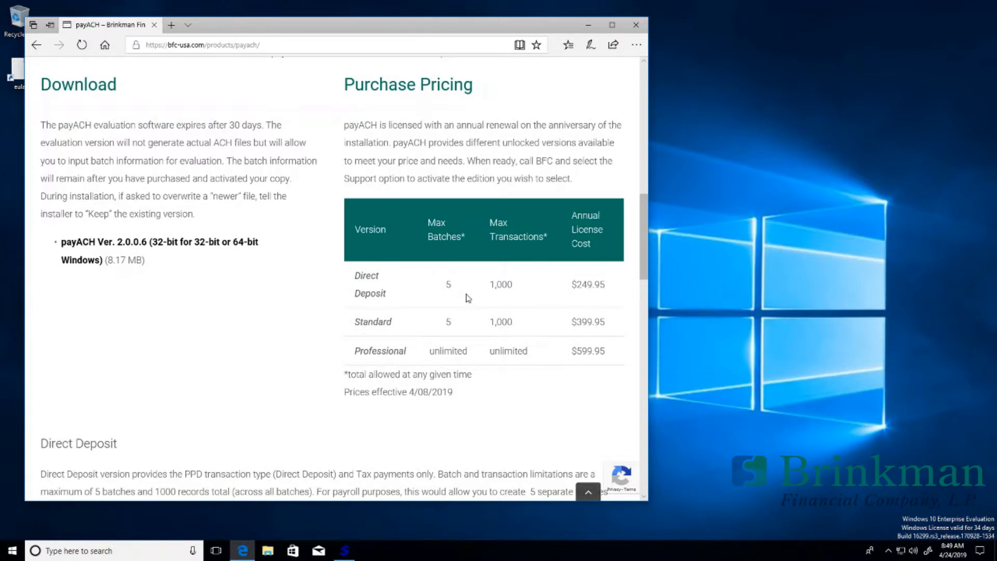
pyautogui.moveTo(489, 284); pyautogui.dragTo(523, 288)
pyautogui.doubleClick(447, 285)
pyautogui.moveTo(487, 284); pyautogui.dragTo(529, 295)
# Step: Read the edition descriptions for PPD, Standard and Tax Payments, then minimise Edge
pyautogui.moveTo(643, 220); pyautogui.dragTo(640, 273)
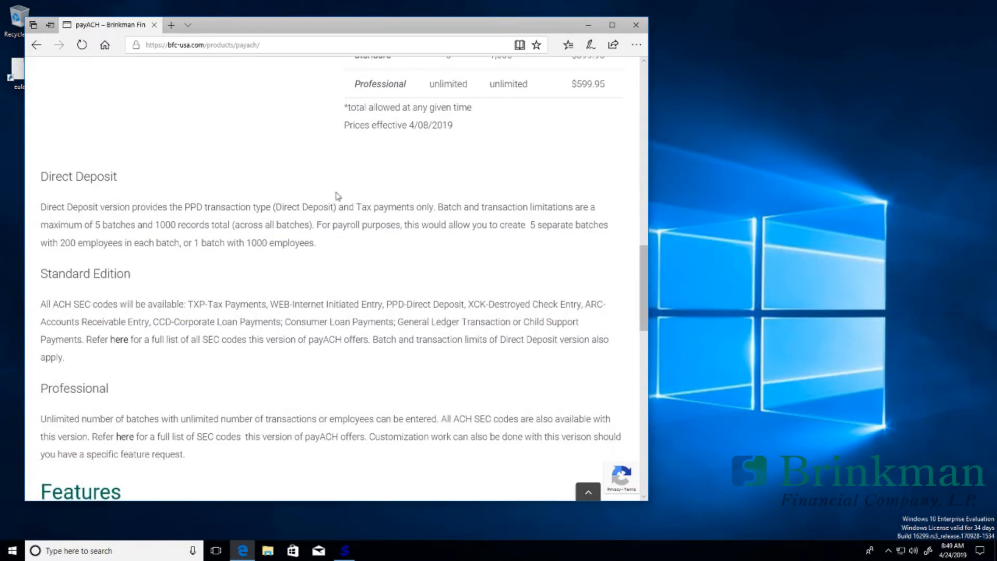
pyautogui.moveTo(57, 207); pyautogui.dragTo(175, 218)
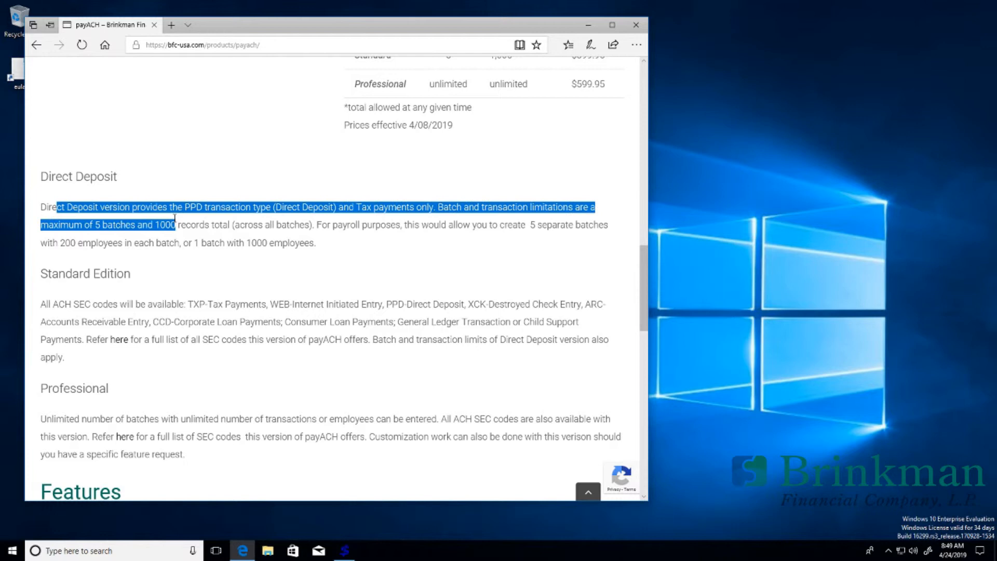
pyautogui.click(264, 223)
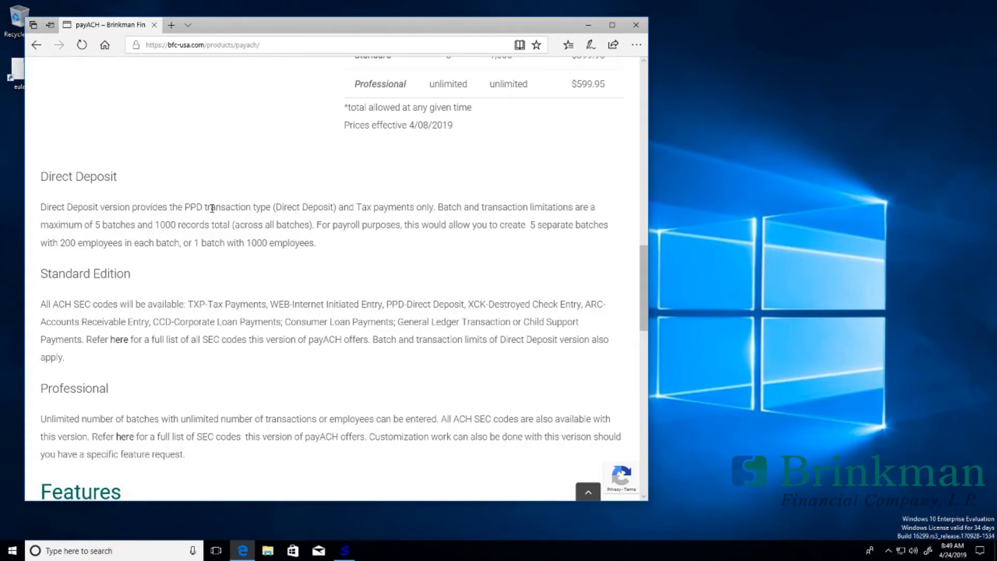
pyautogui.moveTo(190, 207); pyautogui.dragTo(261, 208)
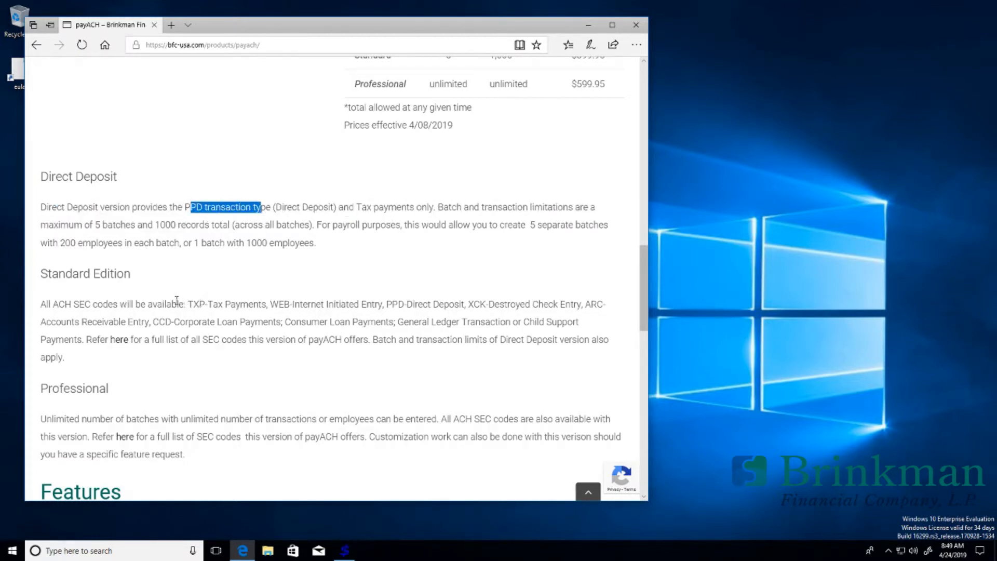
pyautogui.doubleClick(66, 271)
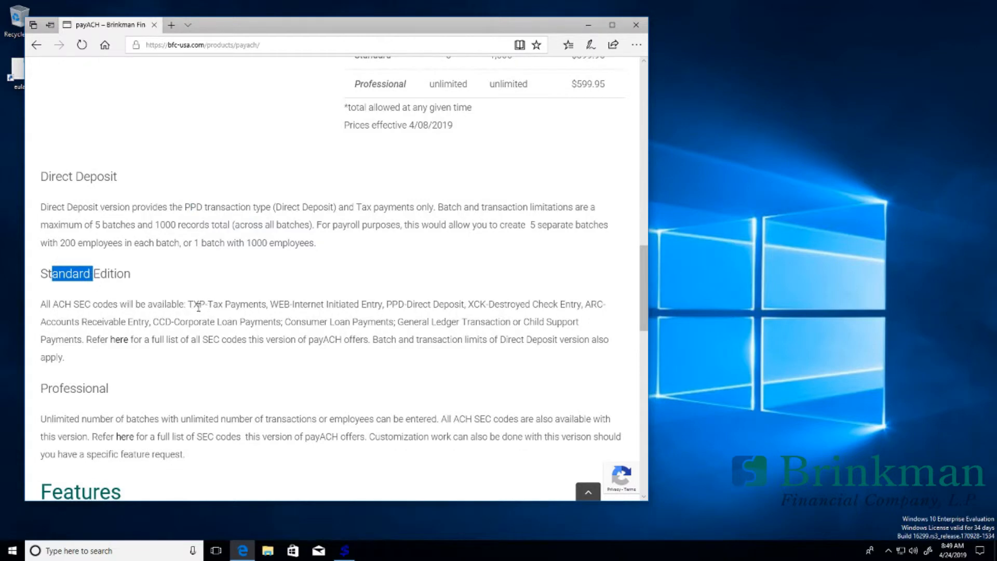
pyautogui.click(227, 304)
pyautogui.moveTo(198, 304); pyautogui.dragTo(237, 304)
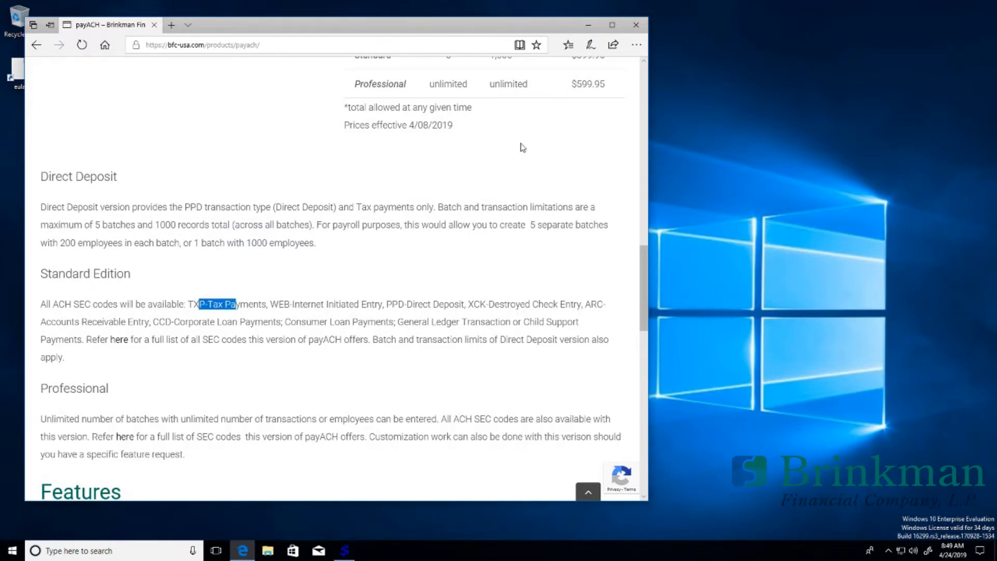
pyautogui.click(589, 25)
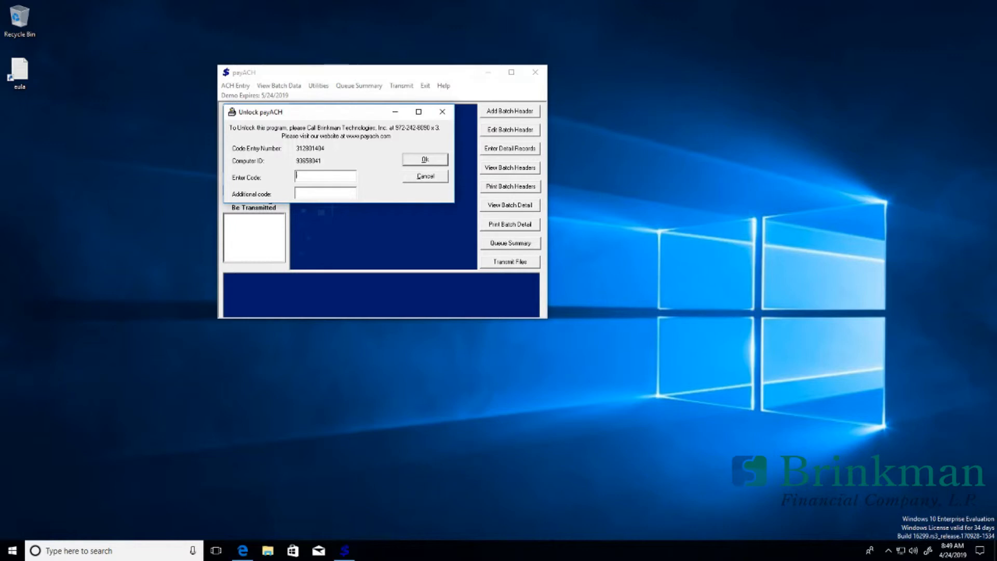
# Step: Submit the unlock code, then acknowledge the success and restart messages so payACH closes
pyautogui.press('Return')
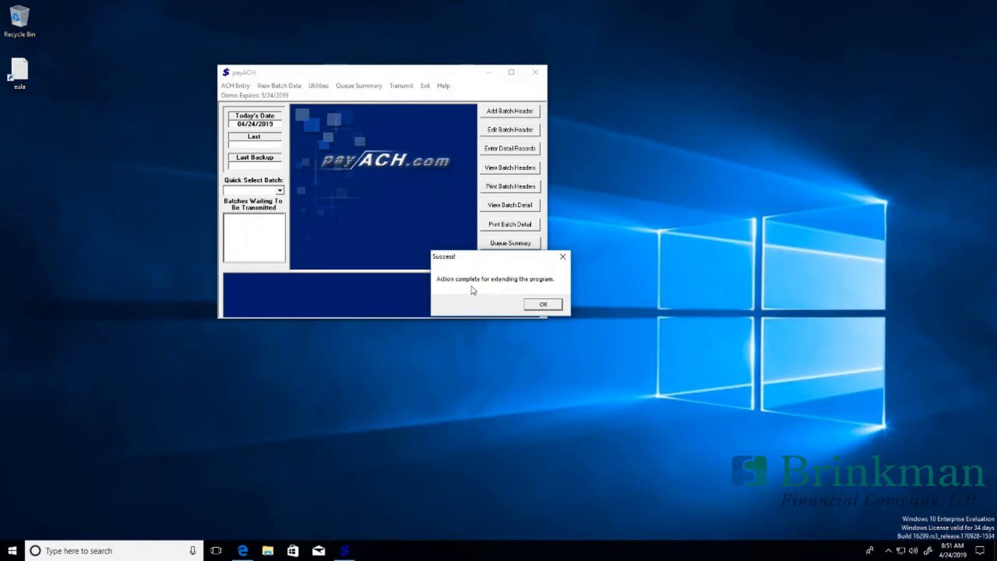
pyautogui.click(553, 305)
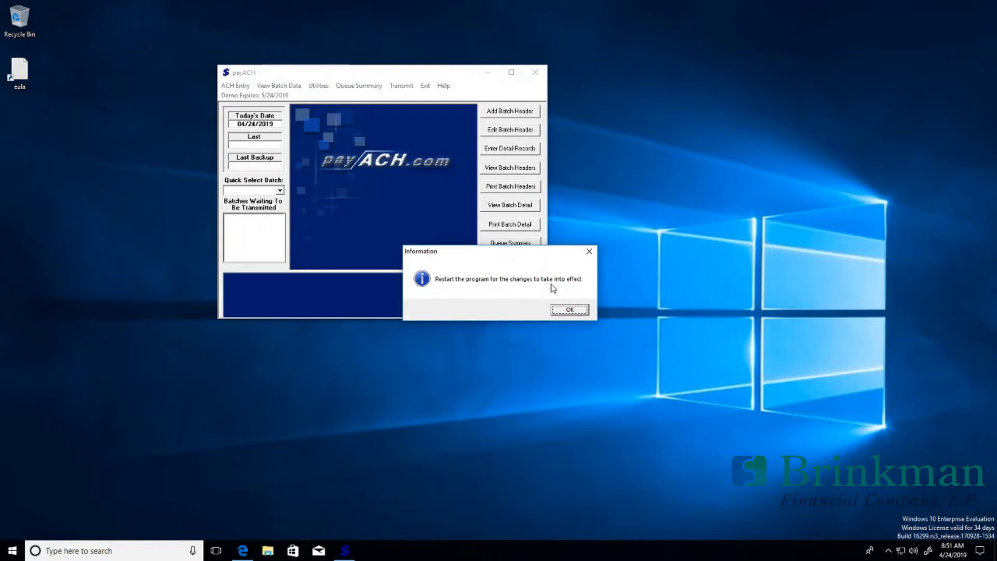
pyautogui.click(567, 309)
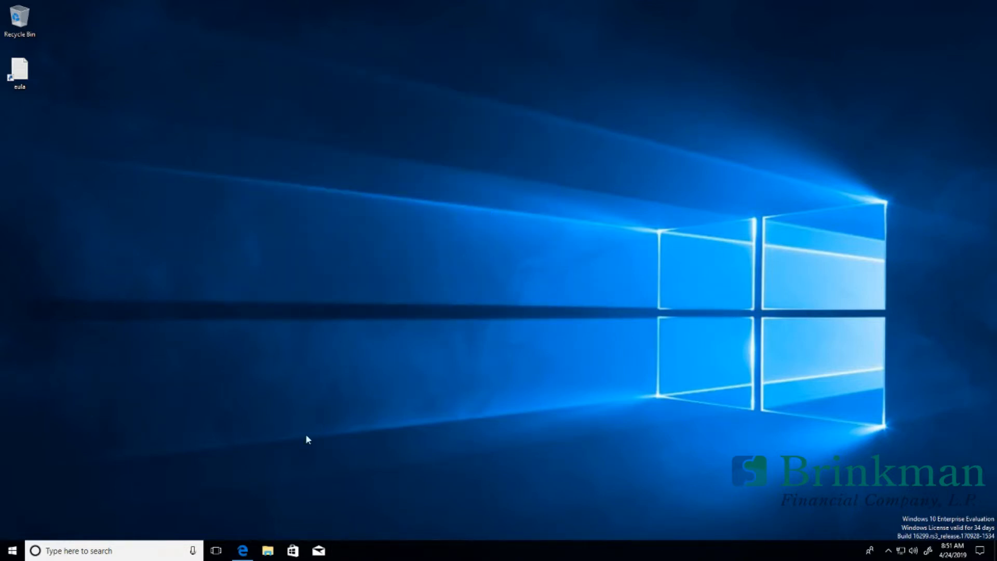
# Step: Relaunch payACH32 from the Start menu and log in with the password
pyautogui.click(13, 550)
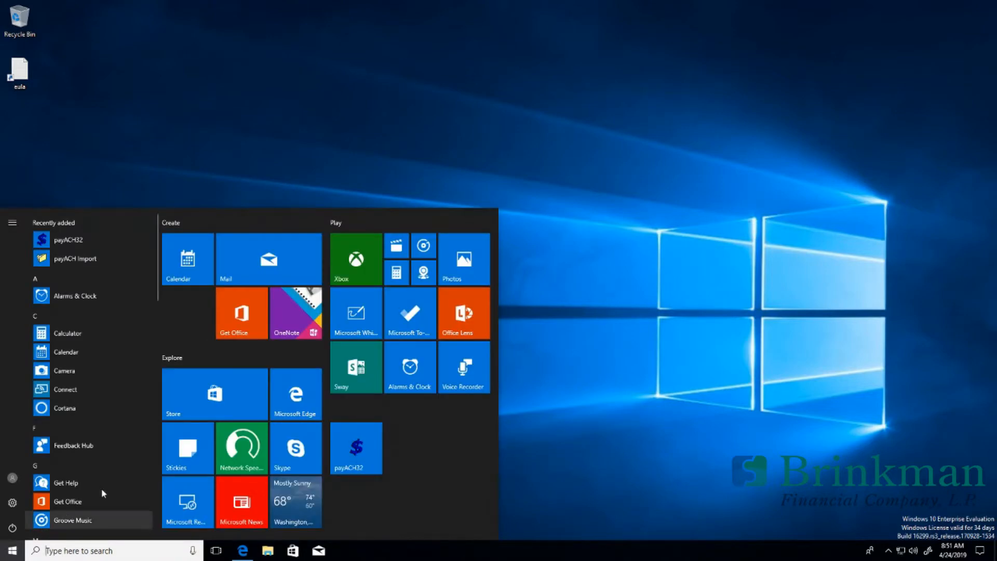
pyautogui.click(347, 445)
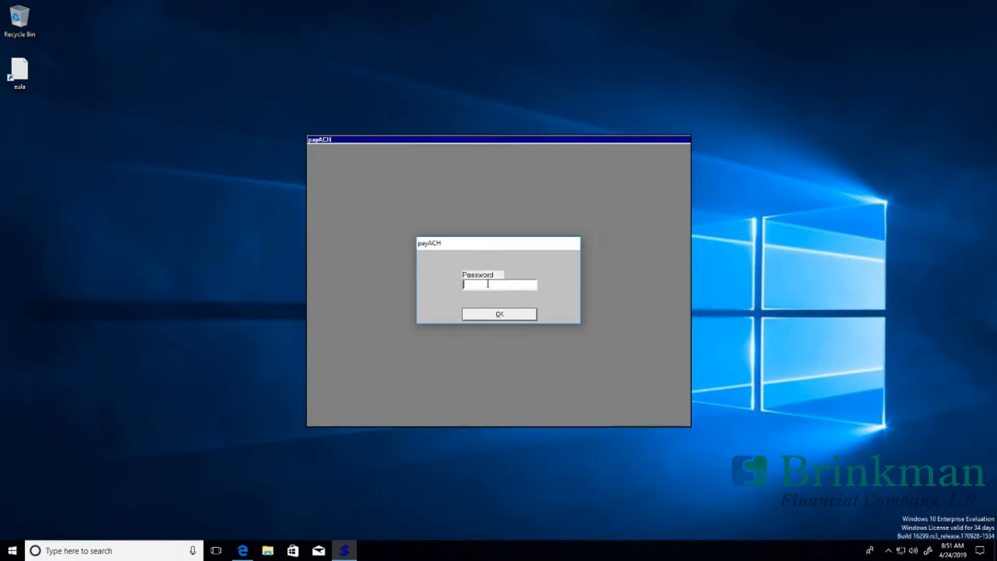
pyautogui.press('Return')
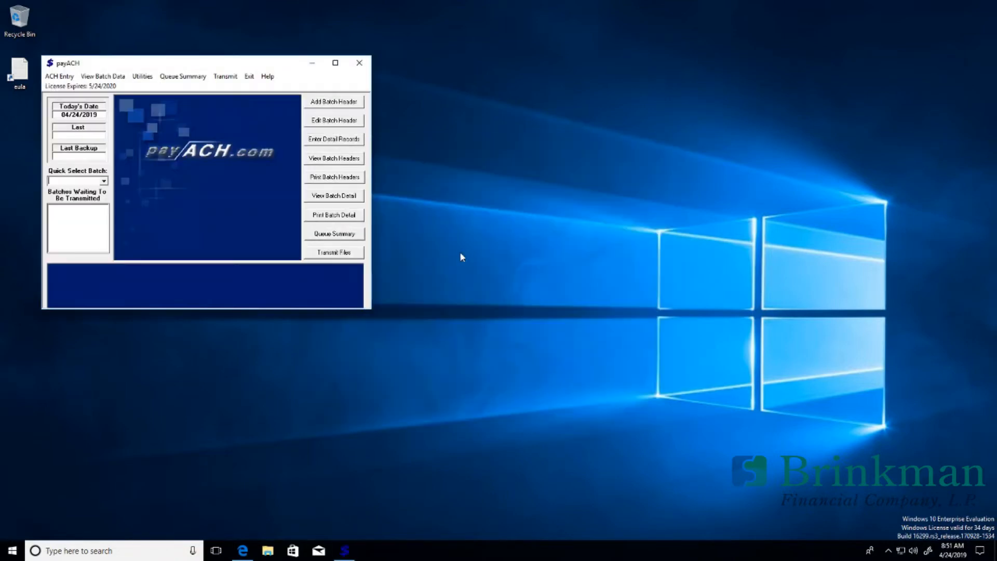
pyautogui.moveTo(232, 62); pyautogui.dragTo(358, 32)
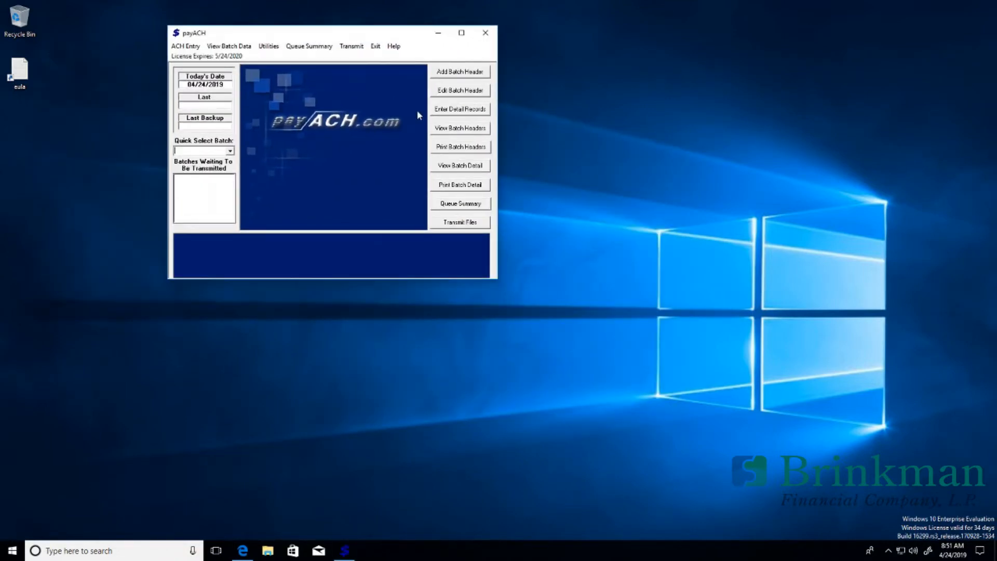
# Step: Reopen the PAYROLL batch's detail records
pyautogui.click(455, 111)
pyautogui.click(328, 76)
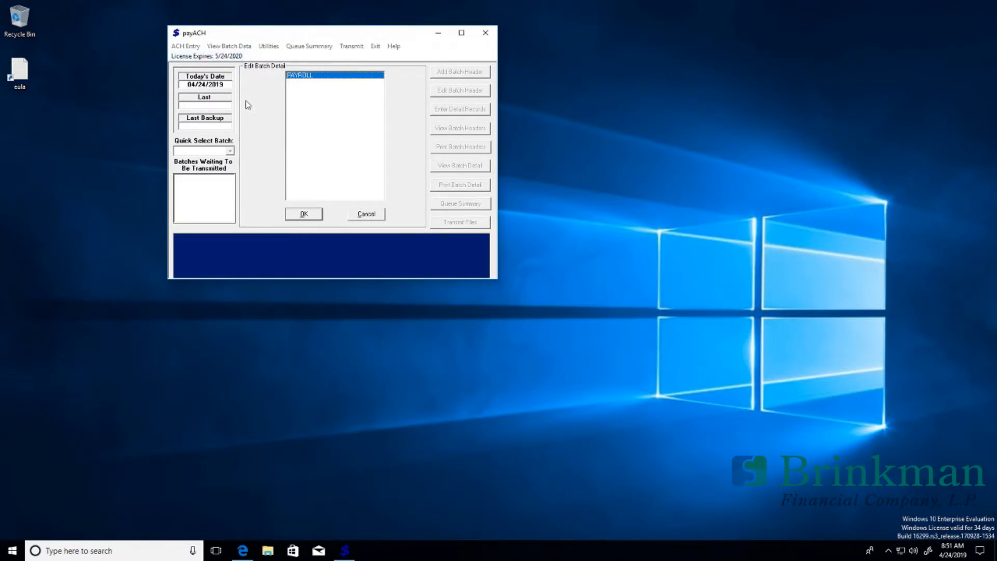
pyautogui.click(304, 213)
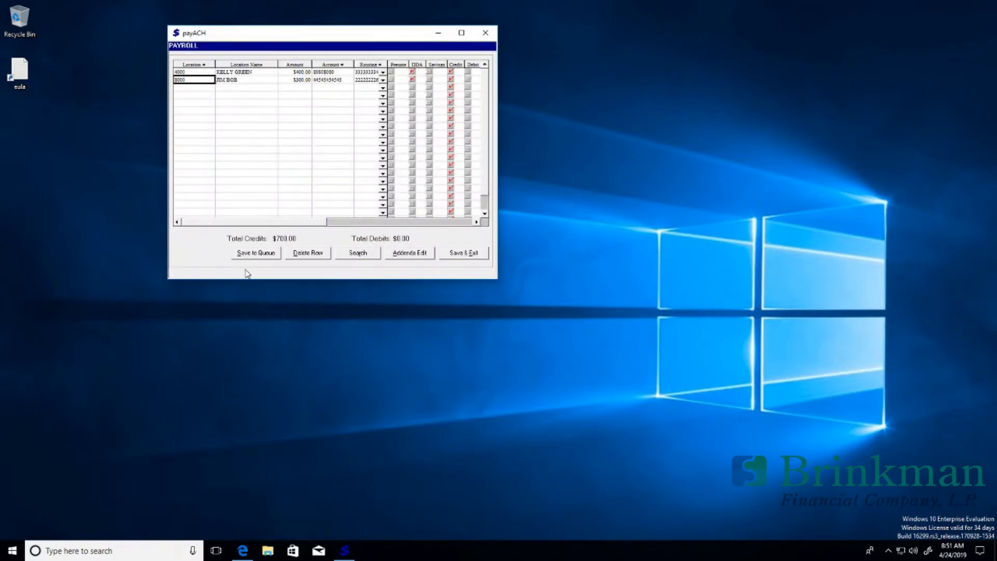
# Step: Send the PAYROLL batch to the queue, entering the PIN
pyautogui.click(251, 253)
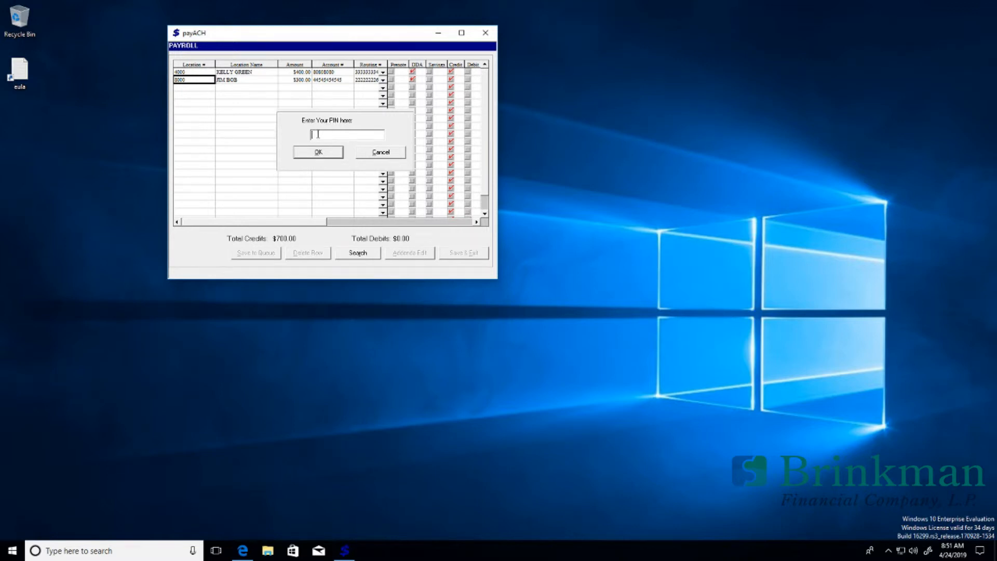
pyautogui.write('****')
pyautogui.press('Return')
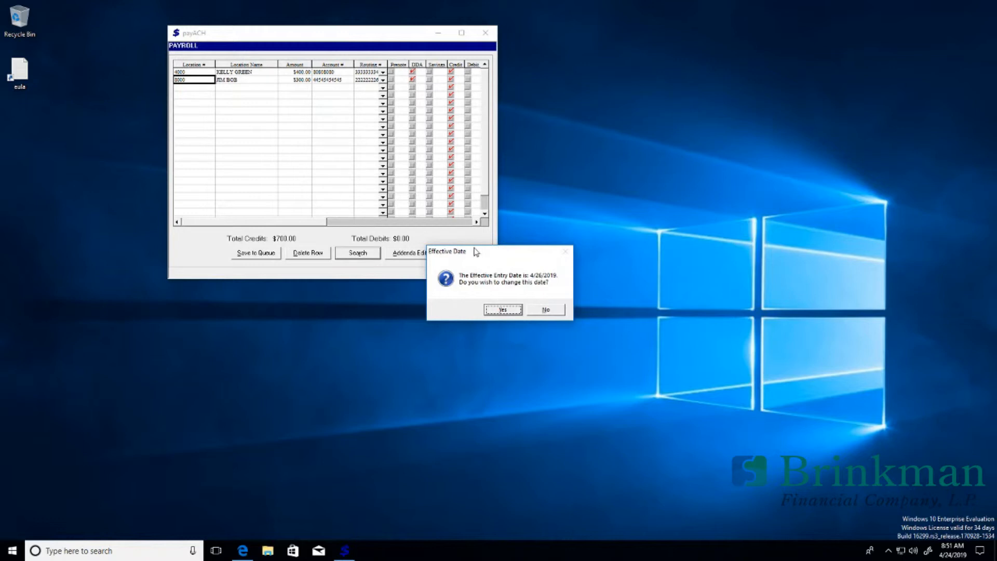
# Step: Change the effective entry date to April 26, 2019 and save the batch header
pyautogui.moveTo(475, 249); pyautogui.dragTo(339, 150)
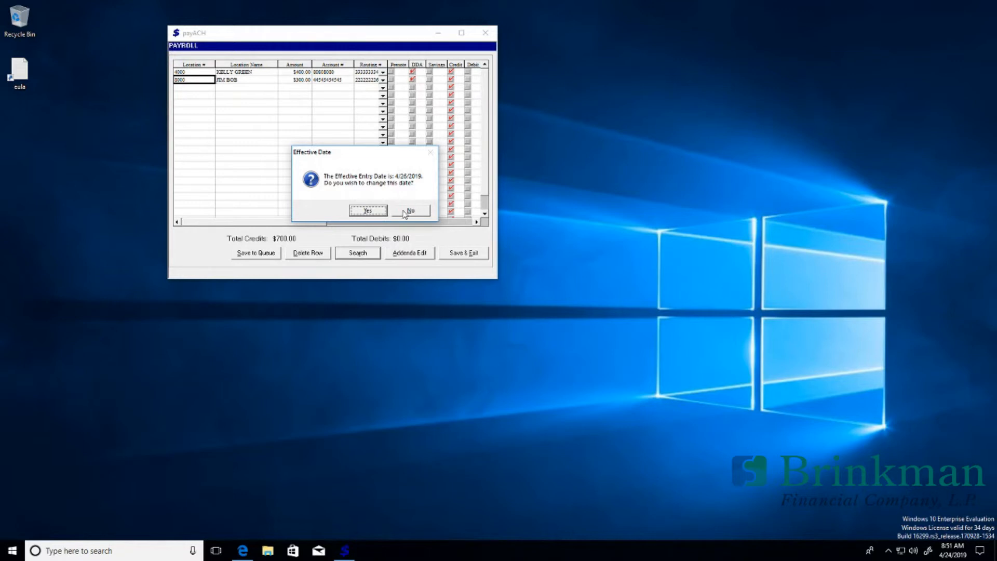
pyautogui.click(375, 214)
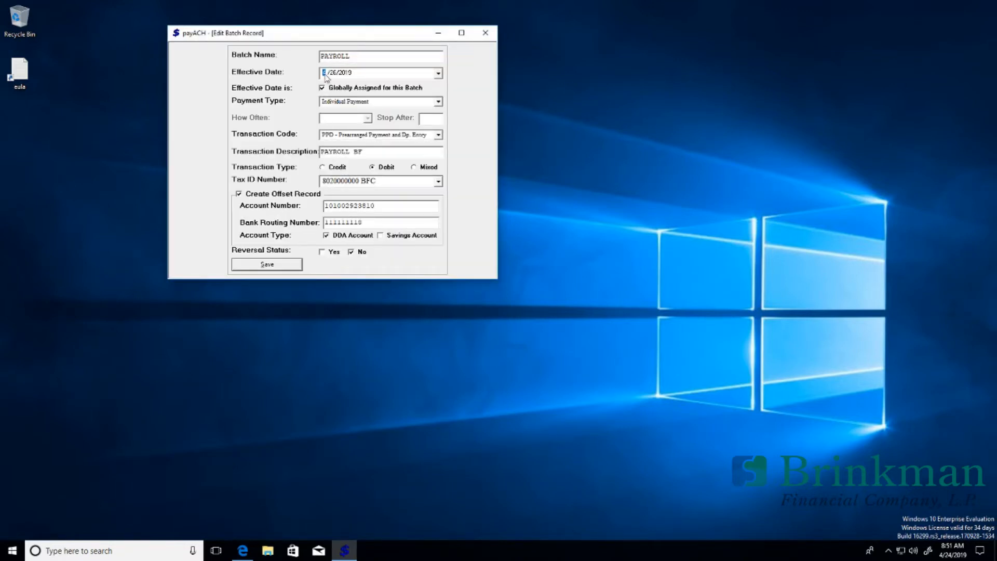
pyautogui.click(438, 73)
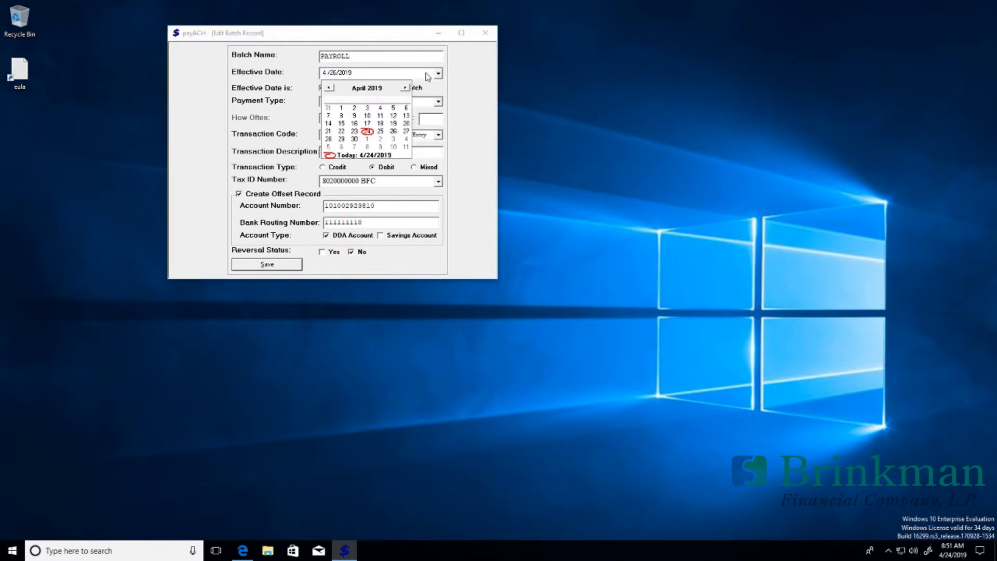
pyautogui.click(393, 133)
pyautogui.click(278, 267)
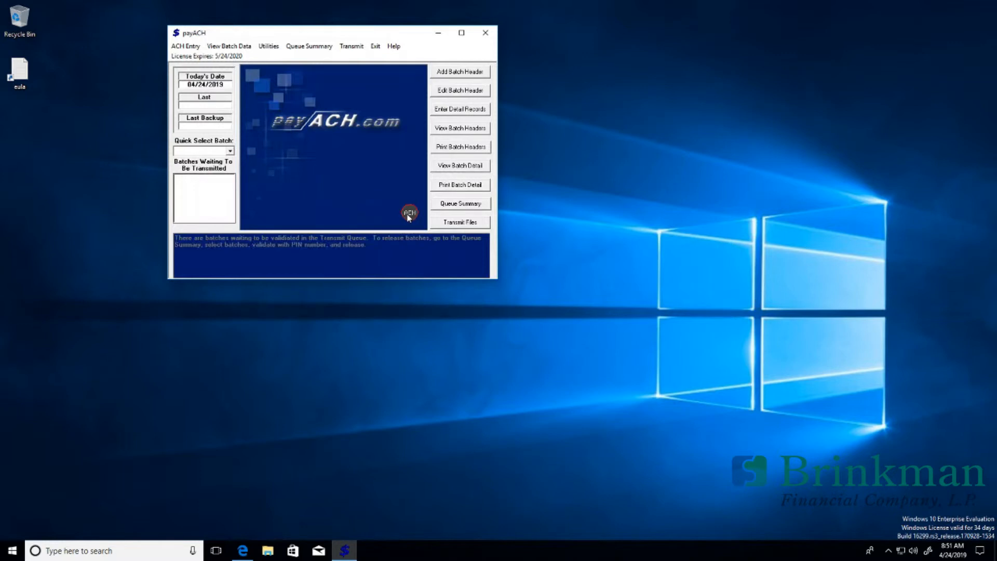
# Step: Open the PAYROLL batch from the queued batches summary
pyautogui.click(445, 206)
pyautogui.click(250, 83)
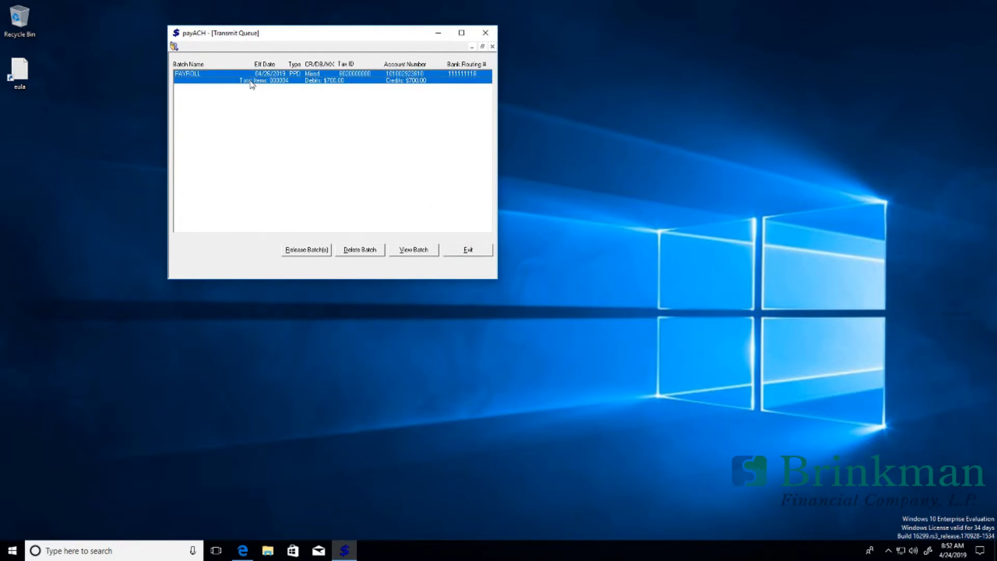
pyautogui.doubleClick(250, 83)
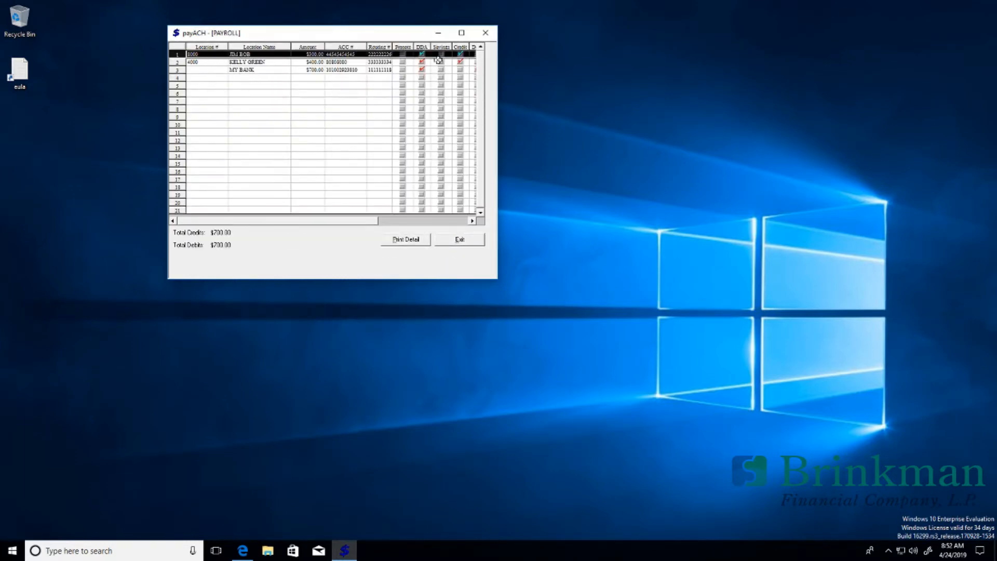
# Step: Mark the MY BANK $700.00 offset row as a debit
pyautogui.click(238, 69)
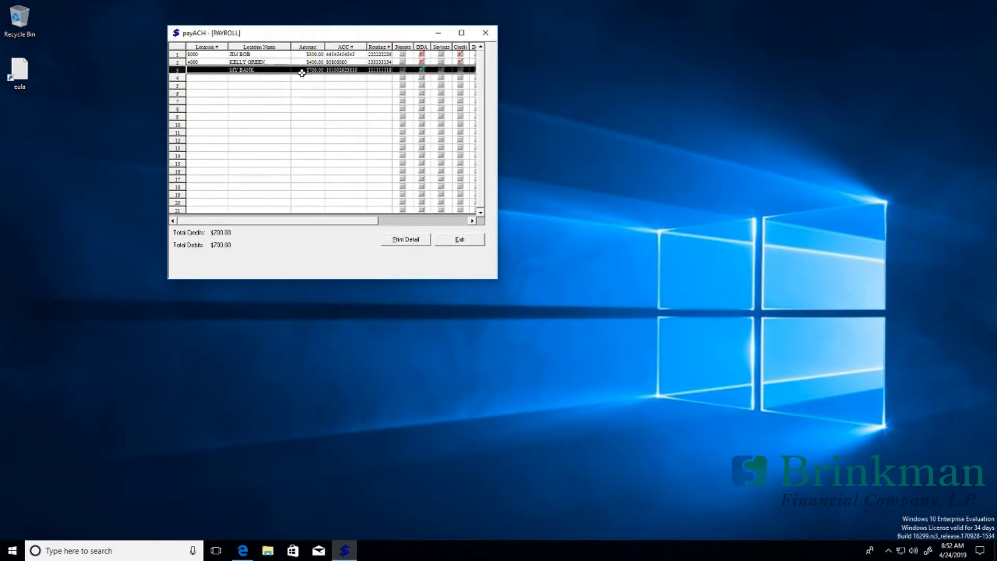
pyautogui.click(282, 78)
pyautogui.click(304, 70)
pyautogui.click(472, 221)
pyautogui.click(435, 69)
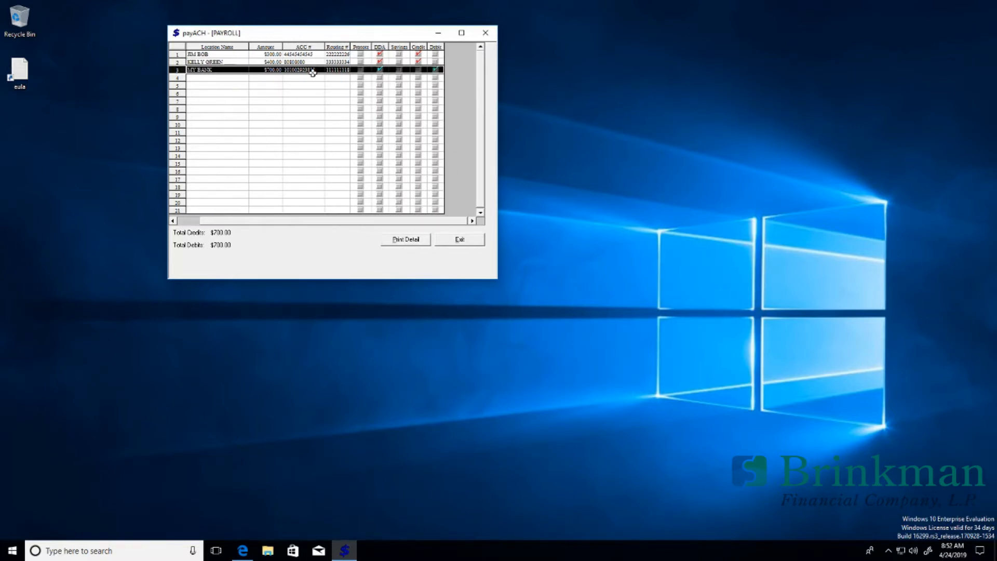
pyautogui.click(240, 62)
pyautogui.click(240, 54)
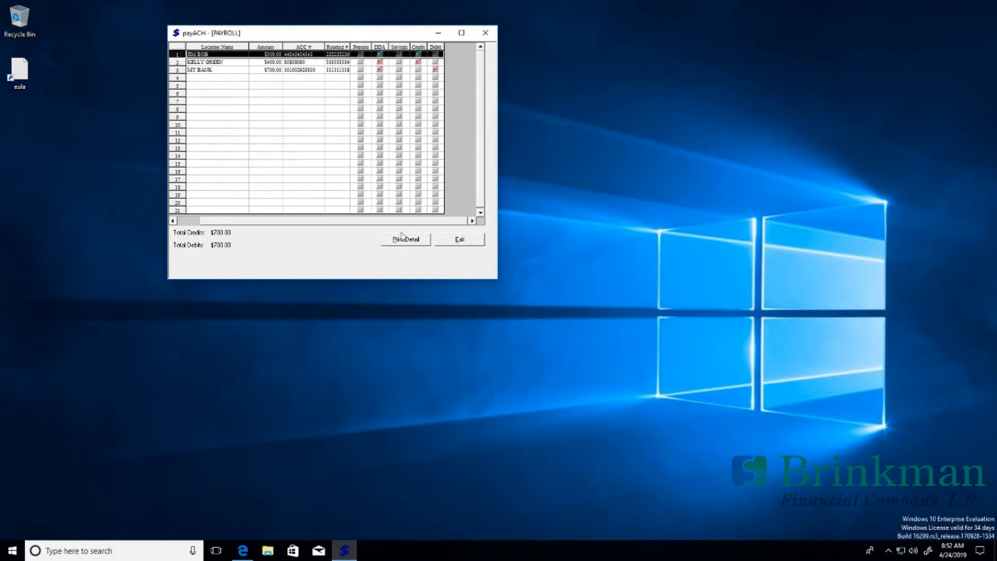
# Step: Print the PAYROLL detail listing to Microsoft Print to PDF
pyautogui.click(414, 241)
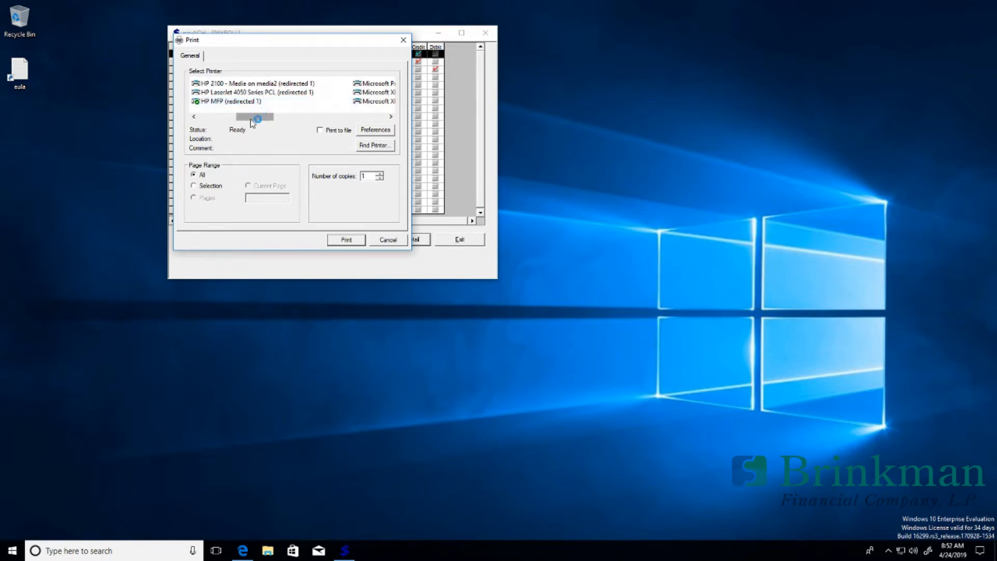
pyautogui.moveTo(255, 120); pyautogui.dragTo(276, 122)
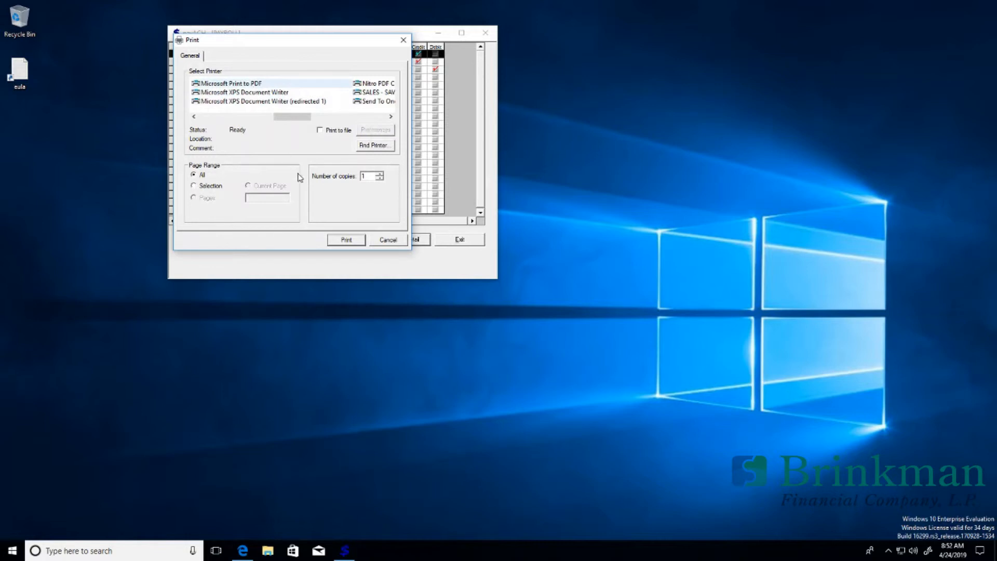
pyautogui.click(346, 239)
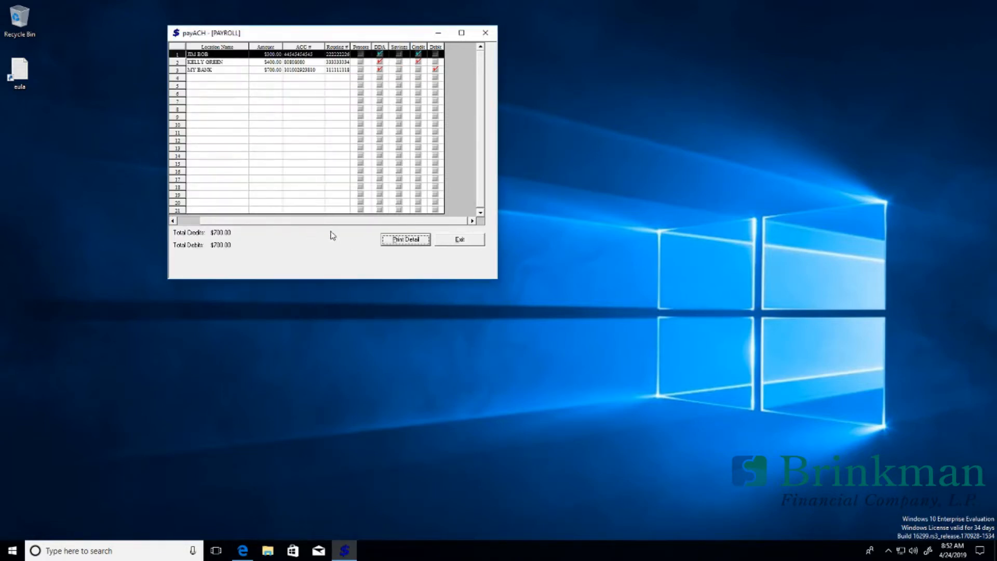
# Step: Release the PAYROLL batch from the transmit queue with the PIN, then close the queue
pyautogui.click(462, 240)
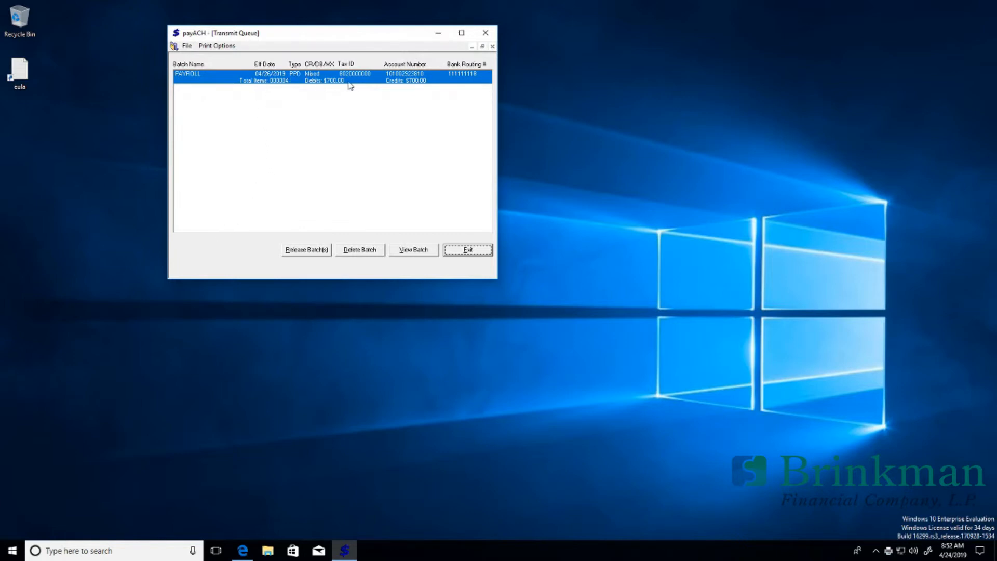
pyautogui.click(309, 250)
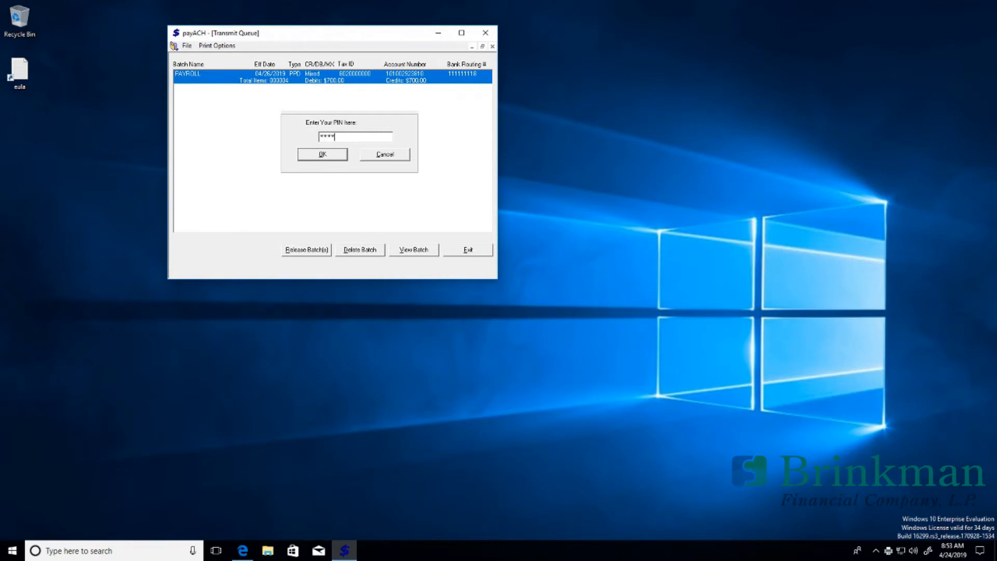
pyautogui.press('Return')
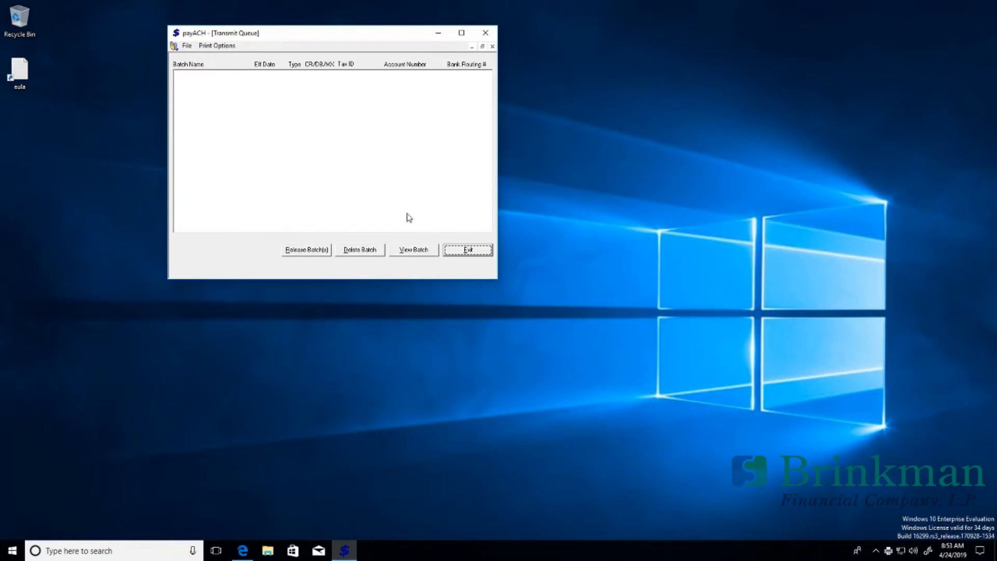
pyautogui.click(457, 250)
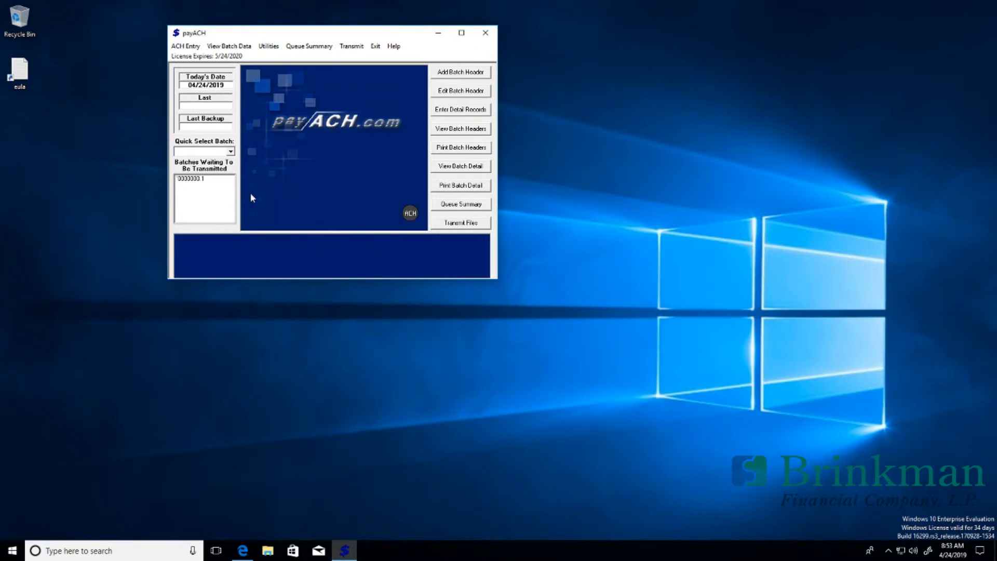
# Step: Transmit the waiting batch file to the Downloads folder, emptying the batches-waiting list
pyautogui.click(443, 223)
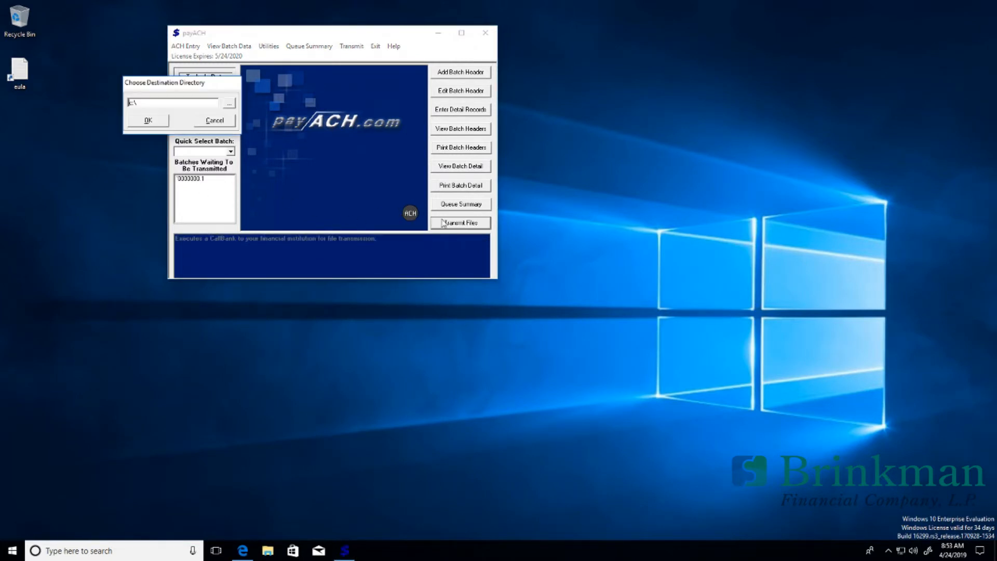
pyautogui.click(229, 105)
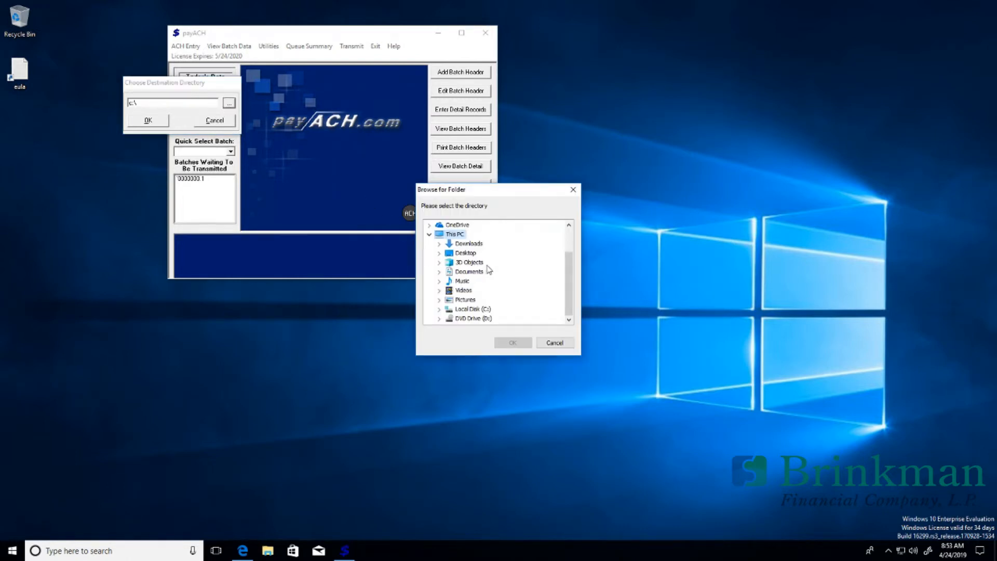
pyautogui.click(469, 244)
pyautogui.click(504, 343)
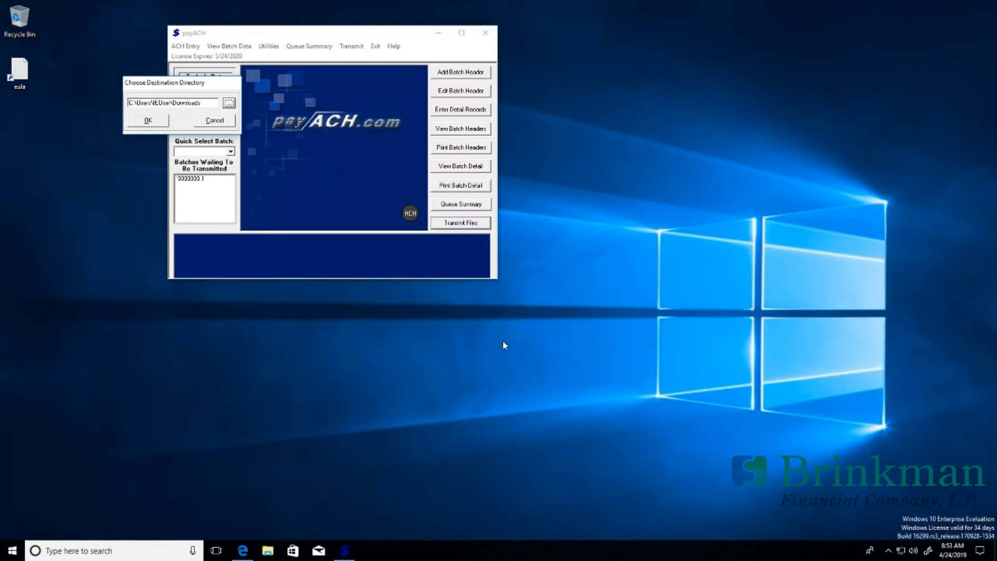
pyautogui.click(150, 120)
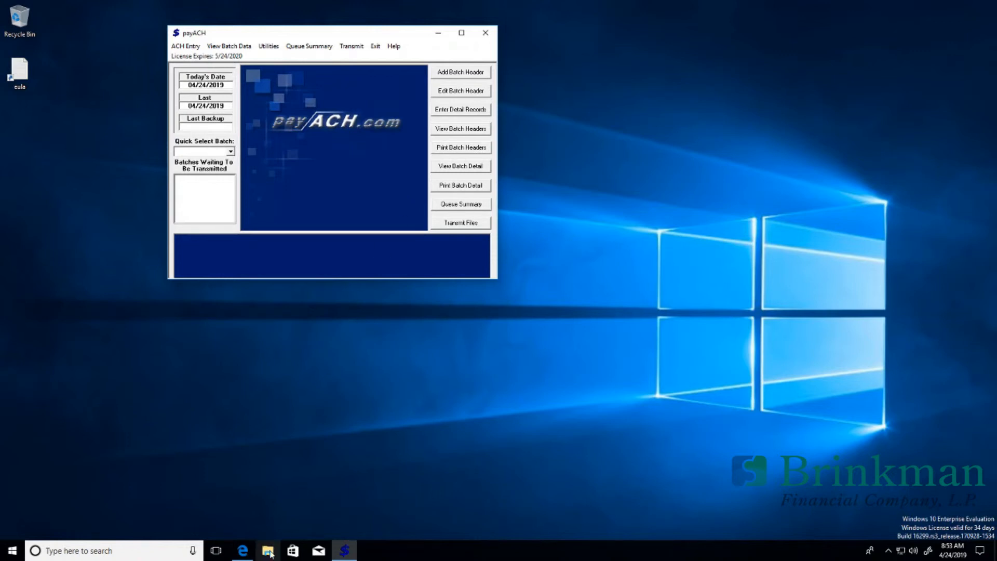
pyautogui.click(269, 514)
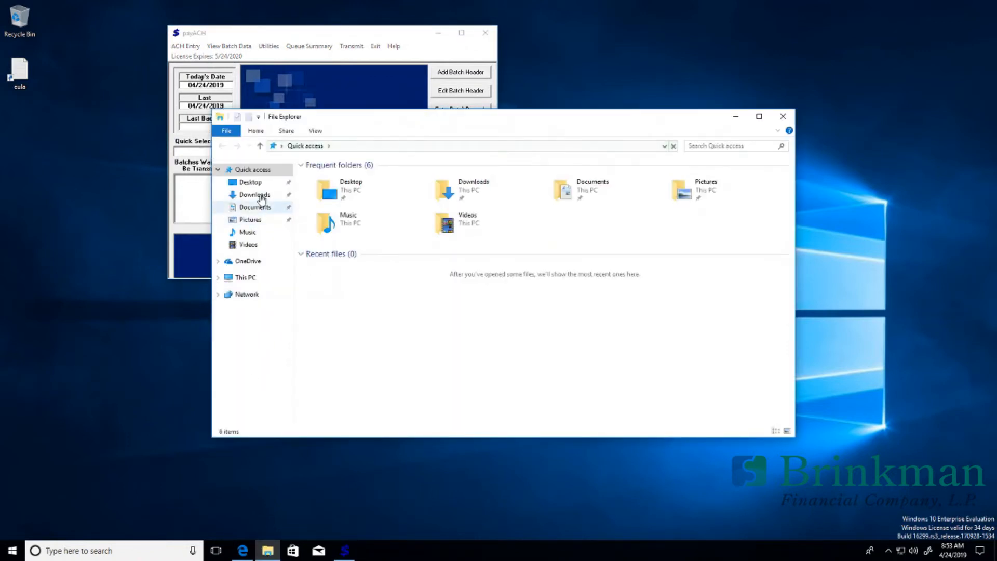
# Step: Locate and select the exported 0000000.1 file in the Downloads folder
pyautogui.click(261, 195)
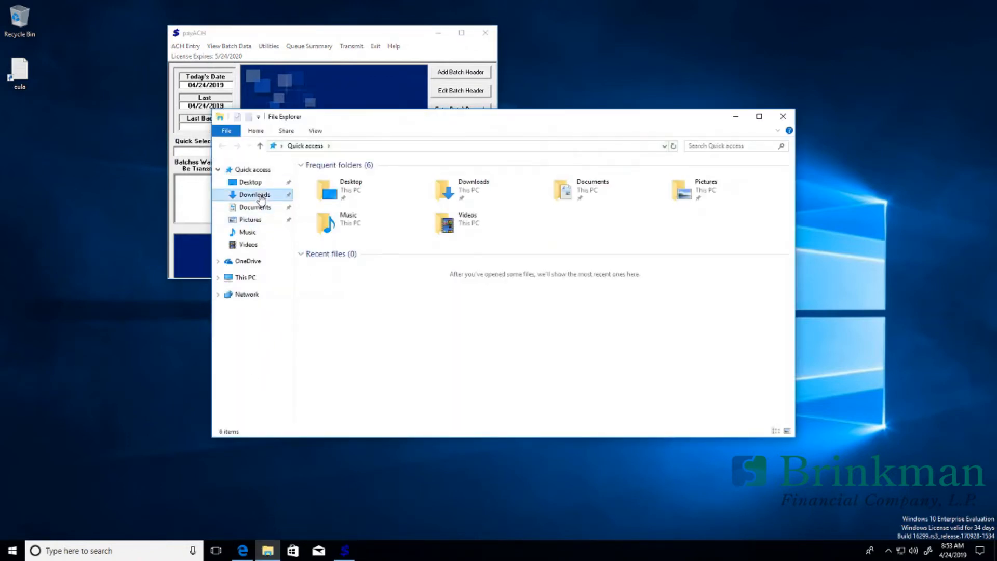
pyautogui.click(330, 178)
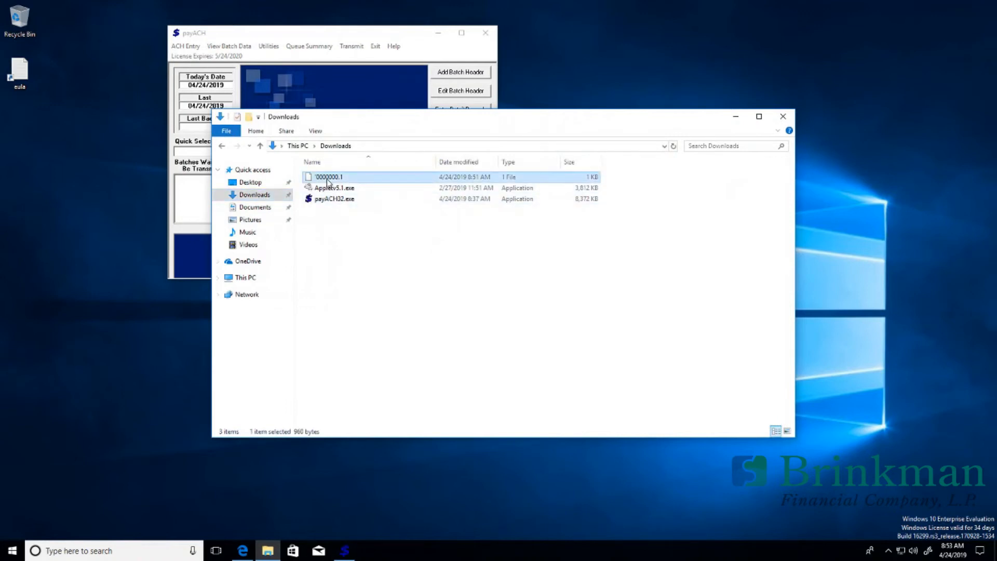
pyautogui.rightClick(328, 182)
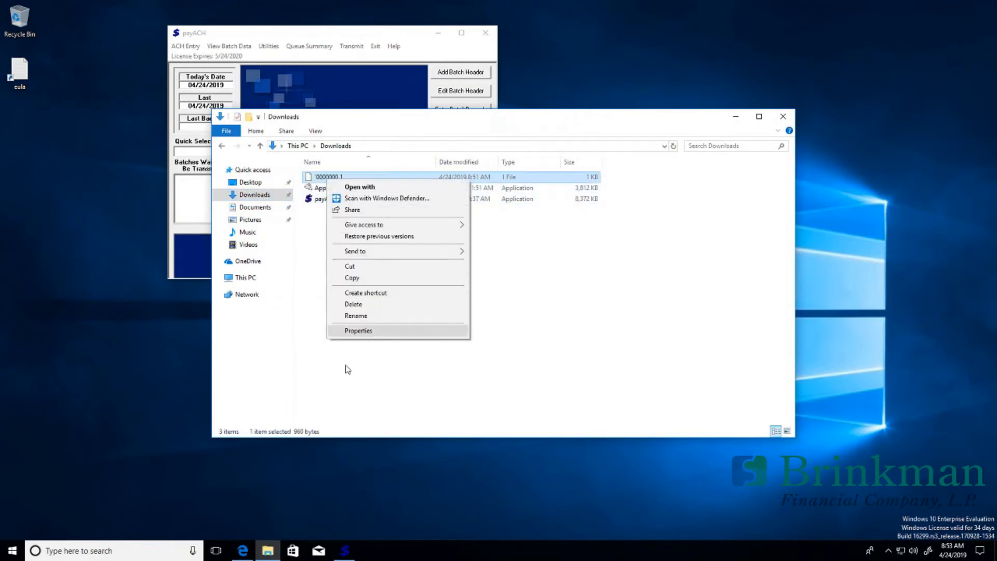
# Step: Launch a blank Notepad window from the Start search
pyautogui.click(14, 552)
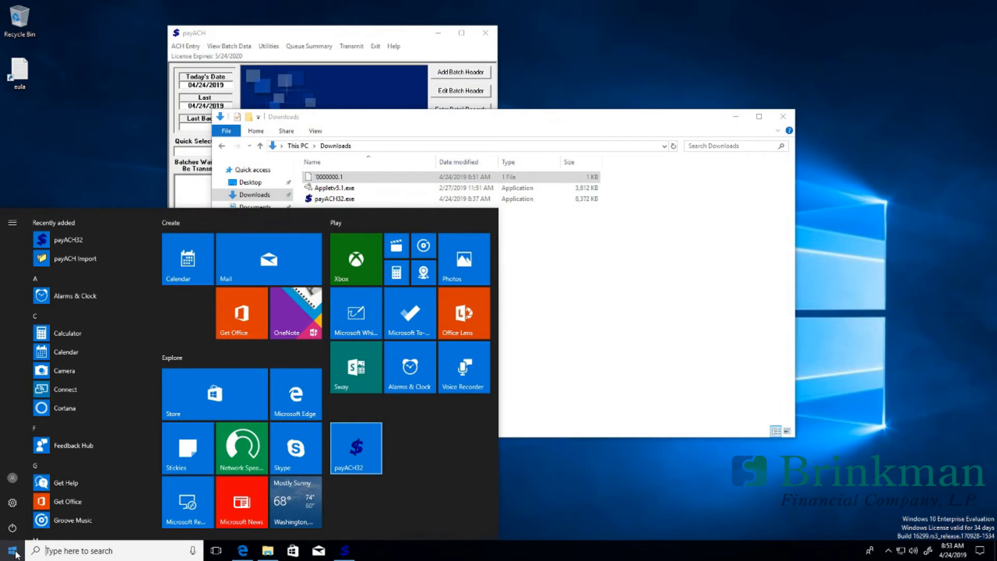
pyautogui.write('notepad')
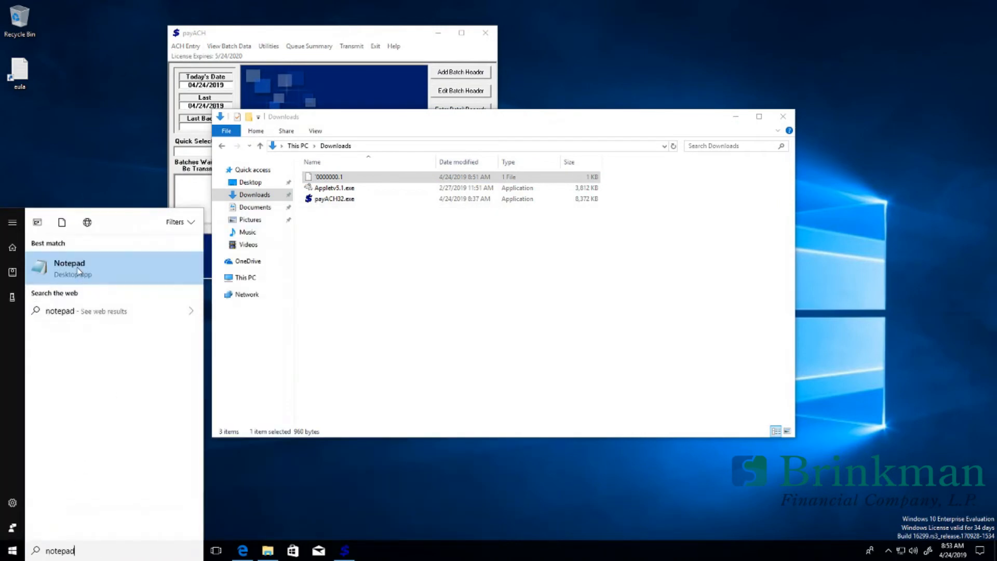
pyautogui.click(77, 271)
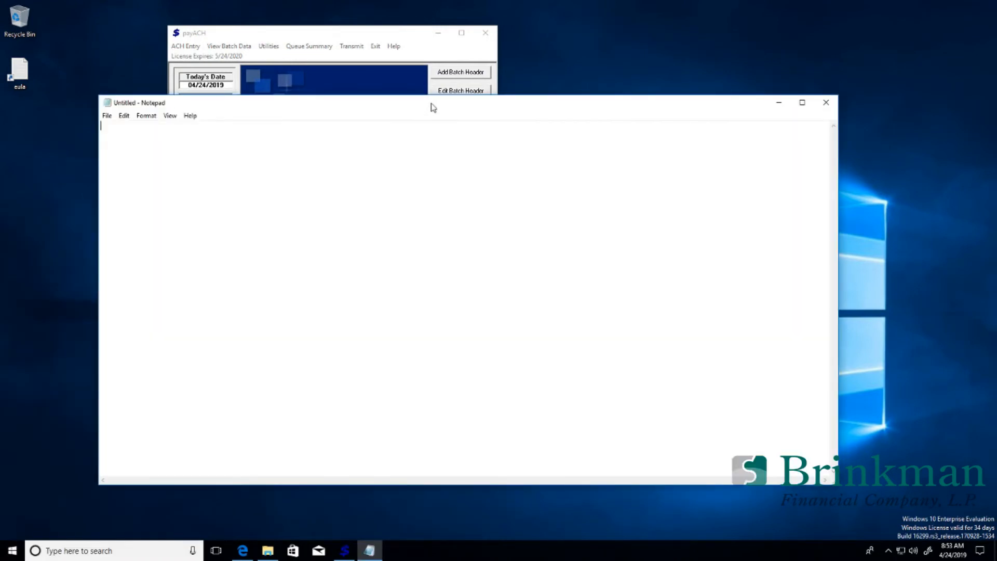
# Step: Load the 0000000.1 NACHA file into Notepad by dropping it onto the window
pyautogui.moveTo(433, 108); pyautogui.dragTo(430, 209)
pyautogui.moveTo(329, 177); pyautogui.dragTo(317, 277)
pyautogui.moveTo(325, 209); pyautogui.dragTo(317, 97)
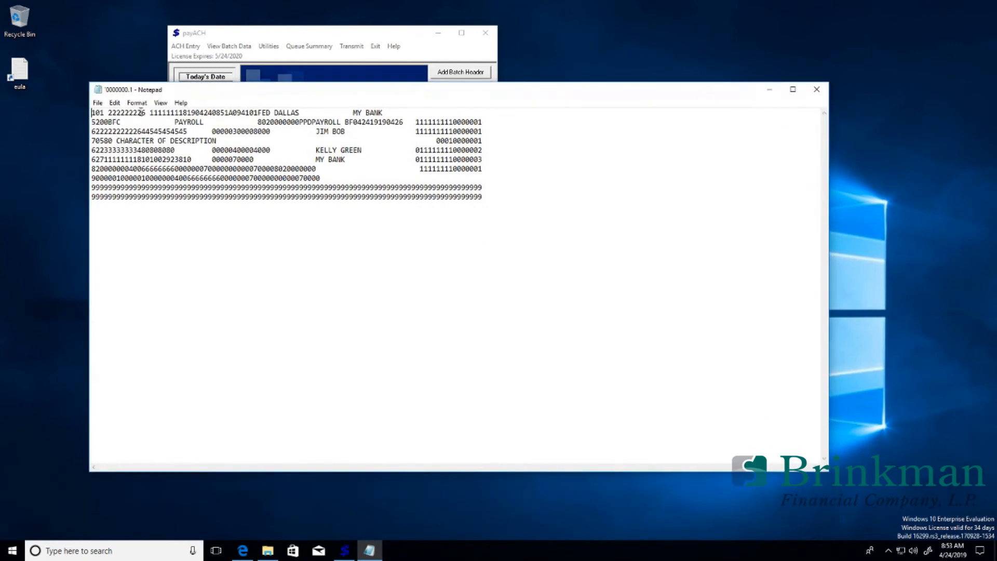
# Step: Highlight header fields: destination number, bank names, company and batch name, entry description, company ID
pyautogui.moveTo(106, 112); pyautogui.dragTo(188, 111)
pyautogui.moveTo(261, 113); pyautogui.dragTo(398, 112)
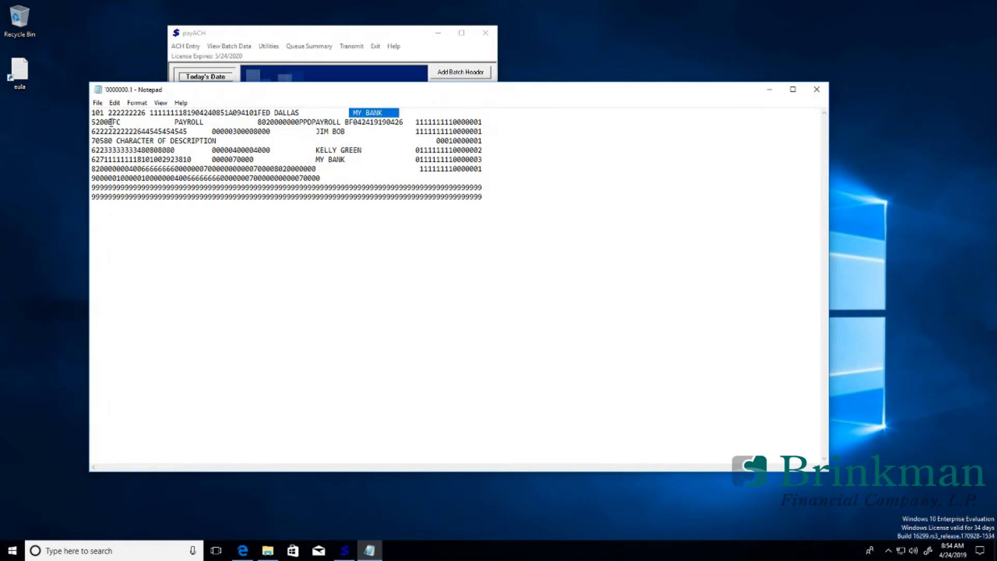
pyautogui.moveTo(110, 122); pyautogui.dragTo(214, 119)
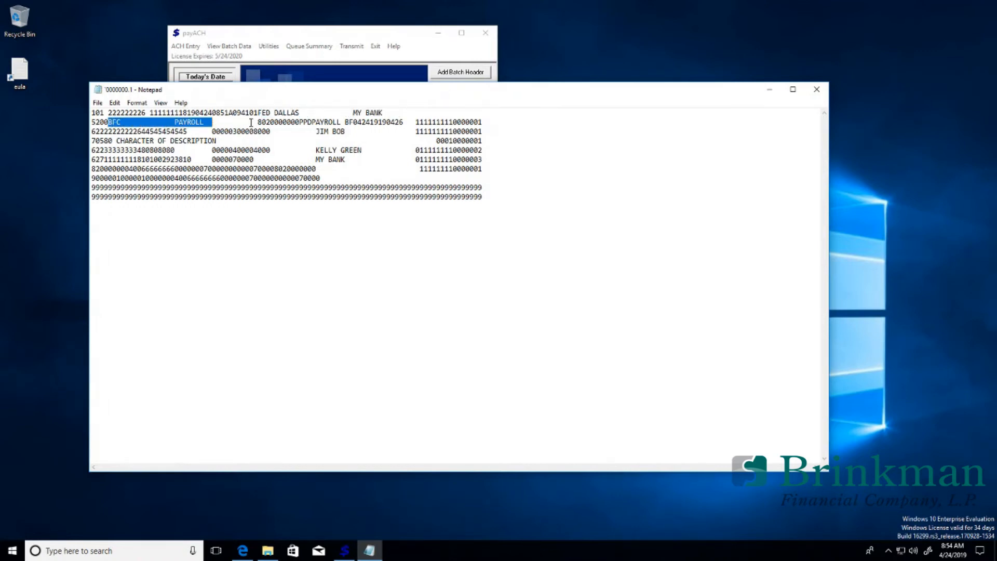
pyautogui.moveTo(108, 122); pyautogui.dragTo(205, 119)
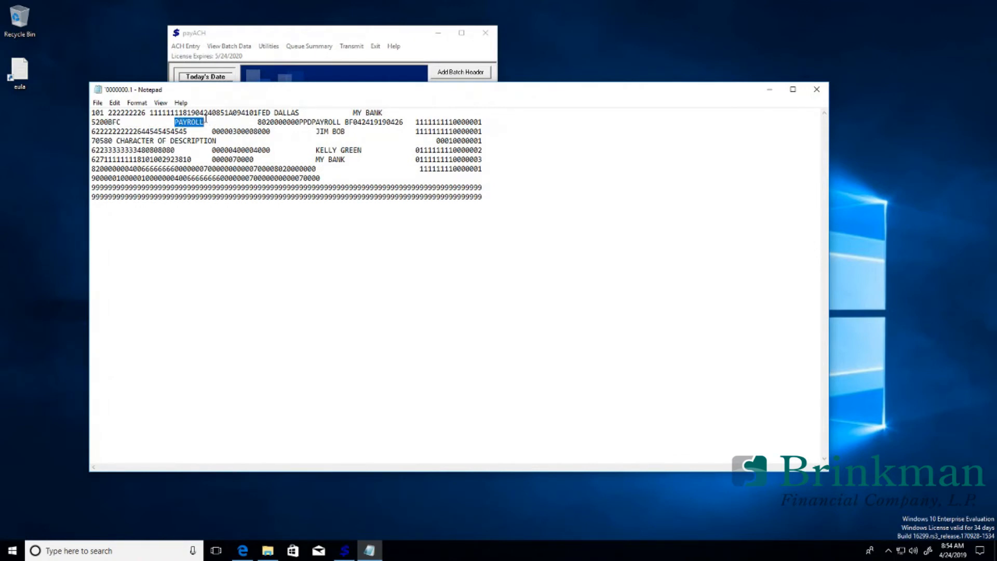
pyautogui.moveTo(315, 121); pyautogui.dragTo(356, 122)
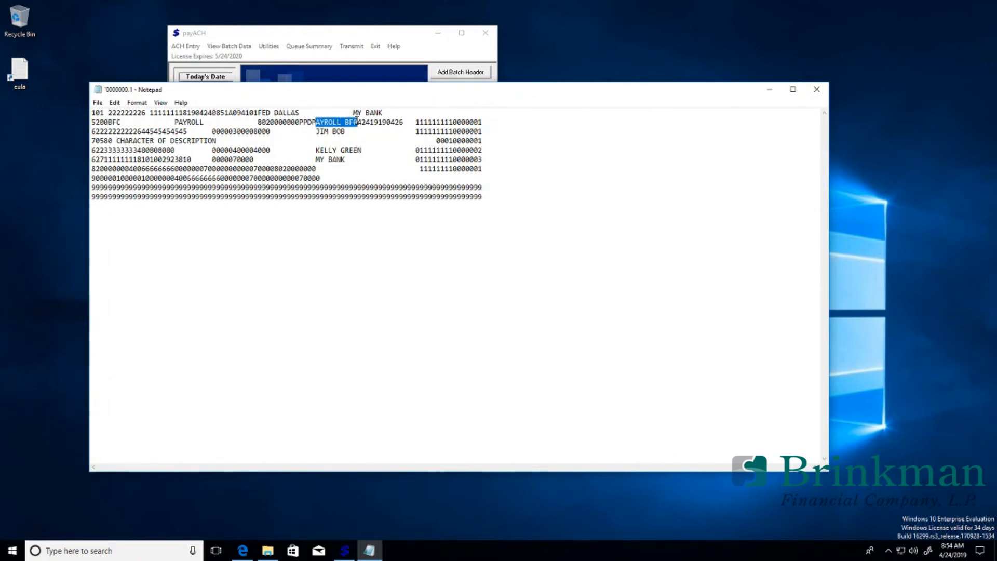
pyautogui.click(293, 122)
pyautogui.moveTo(257, 121); pyautogui.dragTo(378, 124)
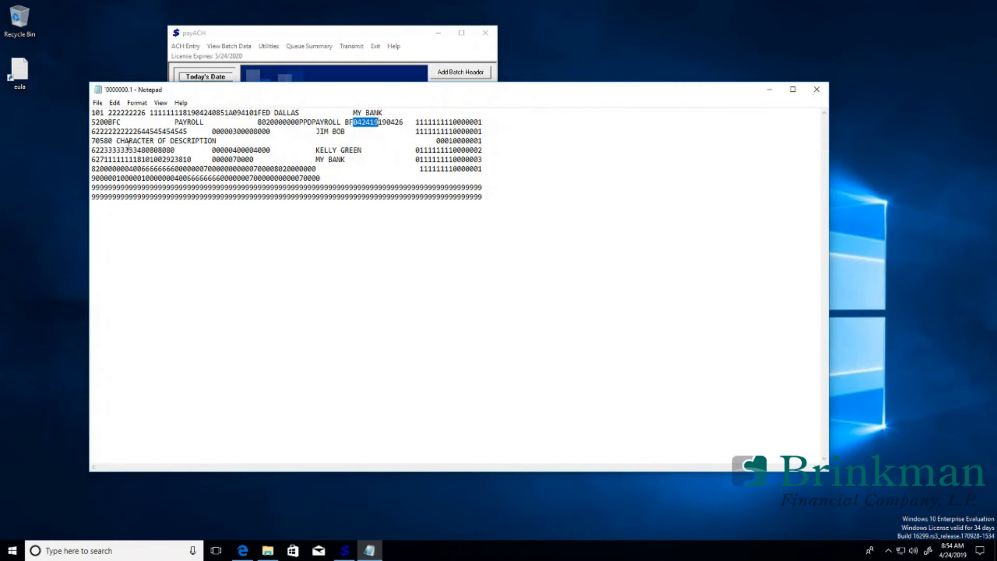
# Step: Highlight the entry, addenda, KELLY GREEN, MY BANK offset and control lines, then close Notepad
pyautogui.moveTo(95, 131); pyautogui.dragTo(287, 140)
pyautogui.click(182, 139)
pyautogui.moveTo(100, 140); pyautogui.dragTo(195, 140)
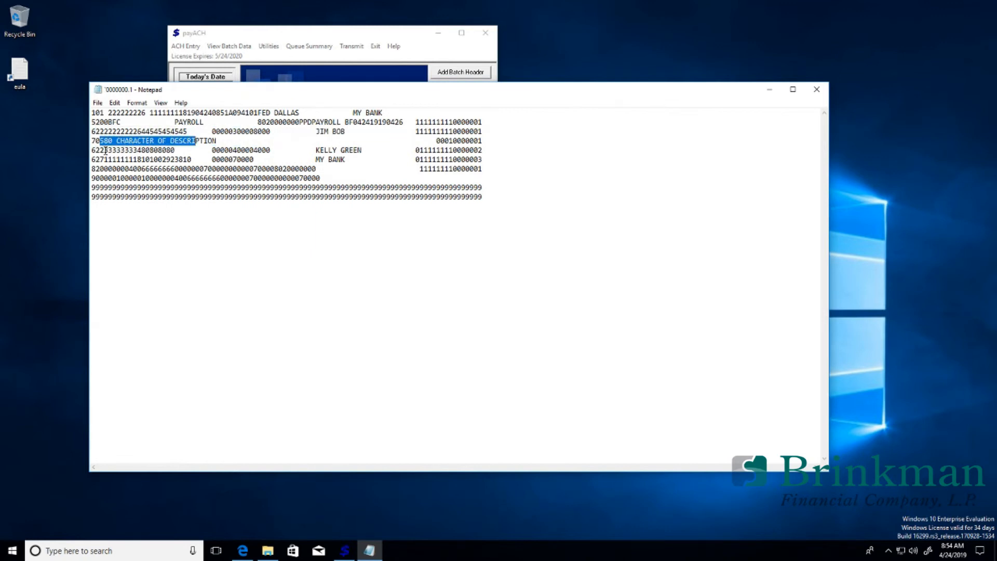
pyautogui.moveTo(105, 151); pyautogui.dragTo(209, 150)
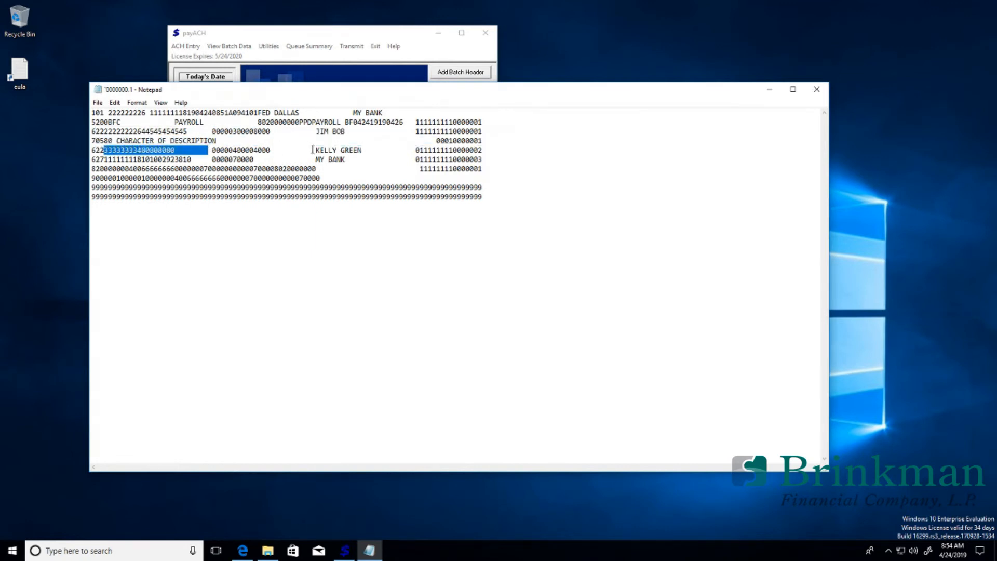
pyautogui.moveTo(313, 150); pyautogui.dragTo(353, 159)
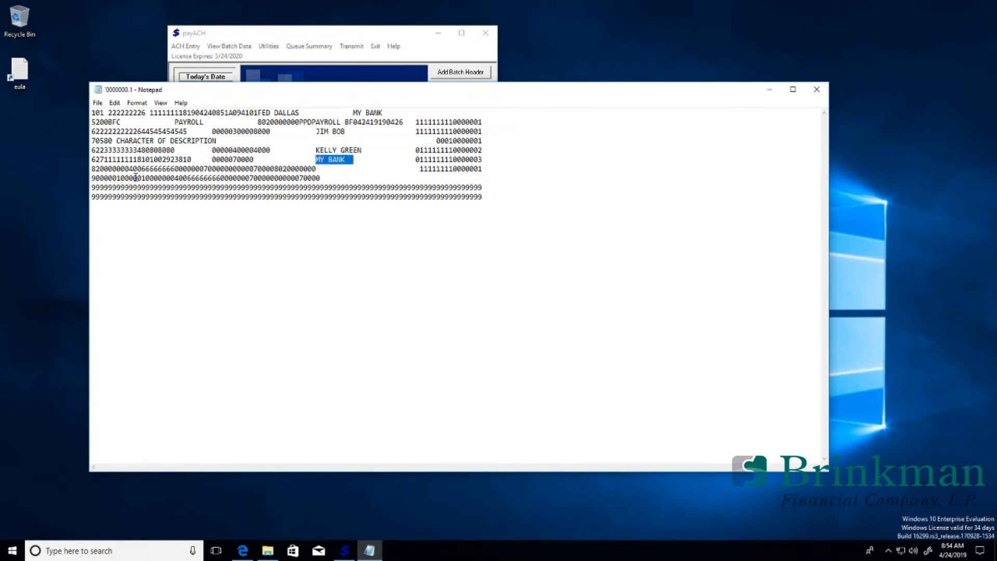
pyautogui.moveTo(96, 168); pyautogui.dragTo(224, 211)
pyautogui.click(225, 213)
pyautogui.click(816, 89)
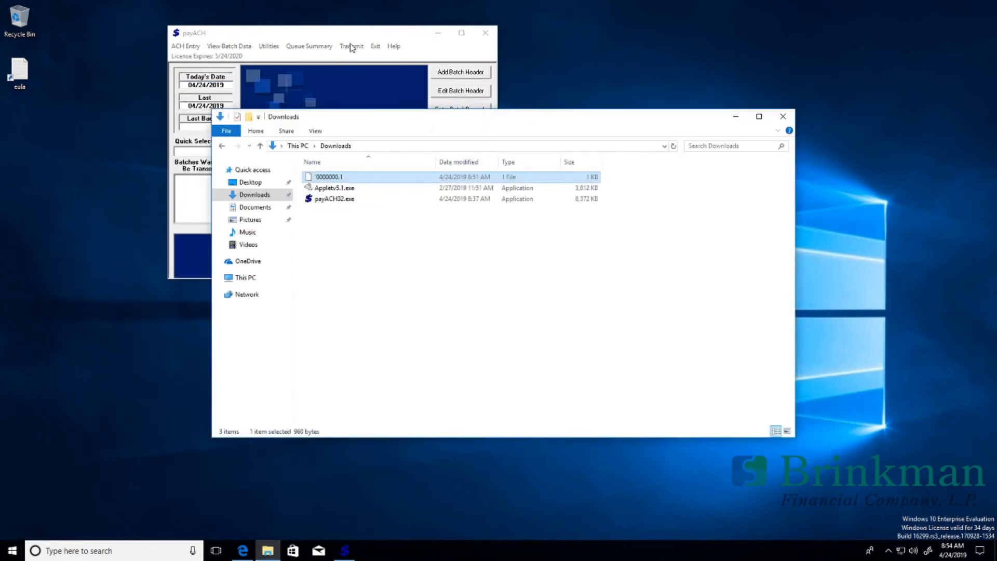
# Step: Review payACH's File Options under Utilities, then exit it
pyautogui.click(335, 34)
pyautogui.click(270, 48)
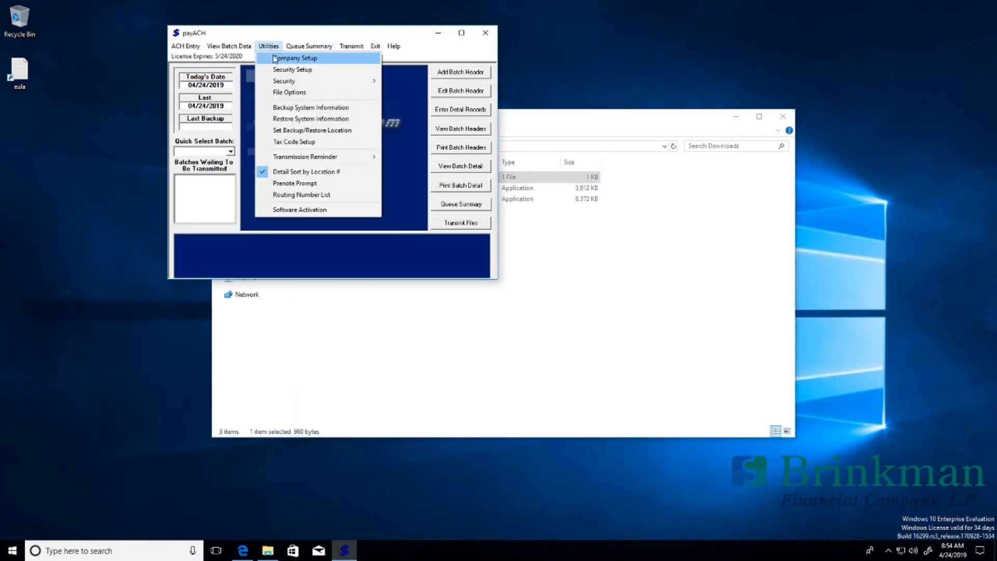
pyautogui.click(283, 94)
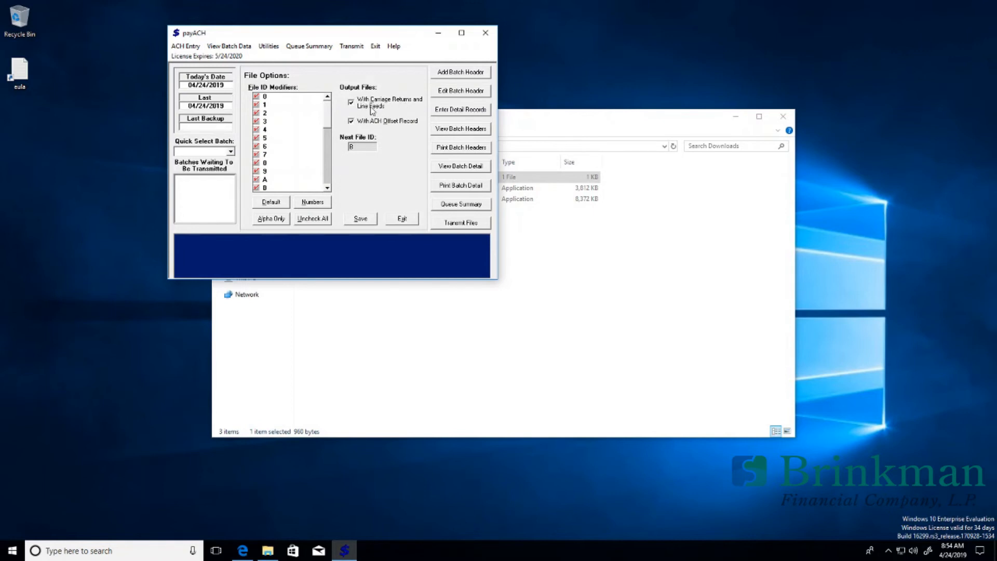
pyautogui.click(399, 217)
# Step: Review Company Setup's Bank/Originator Name details, then exit to the main screen
pyautogui.click(268, 46)
pyautogui.click(290, 58)
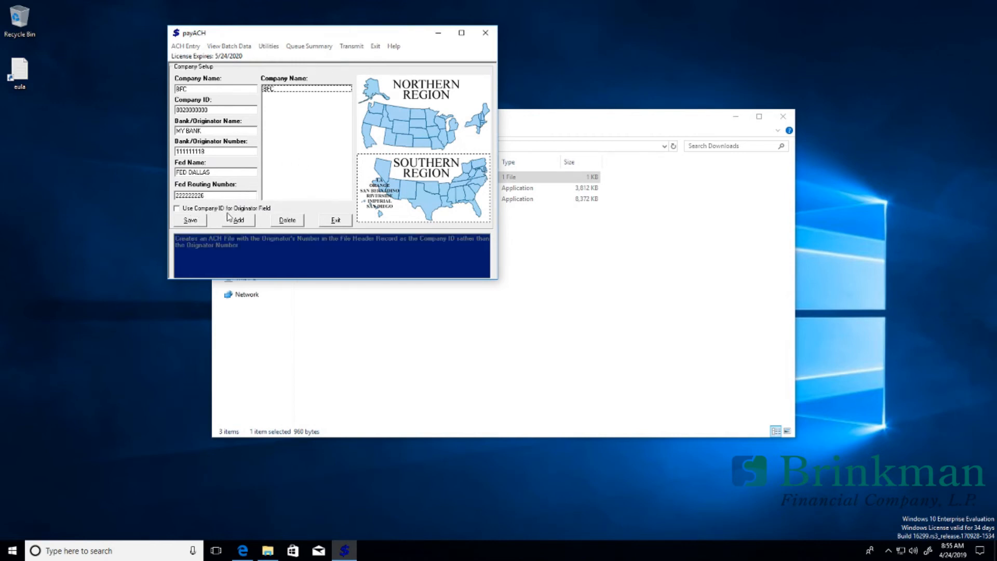
pyautogui.click(219, 133)
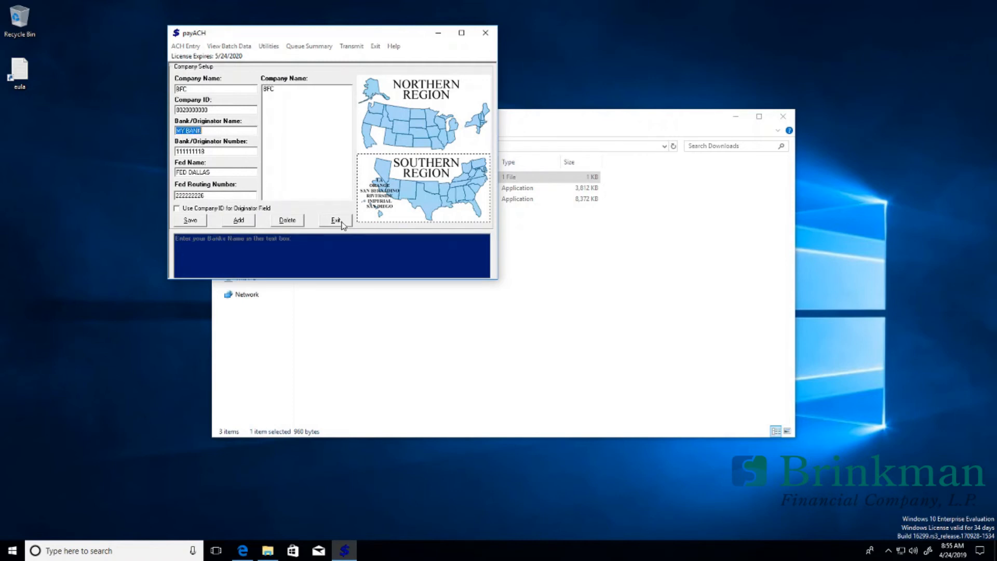
pyautogui.click(336, 221)
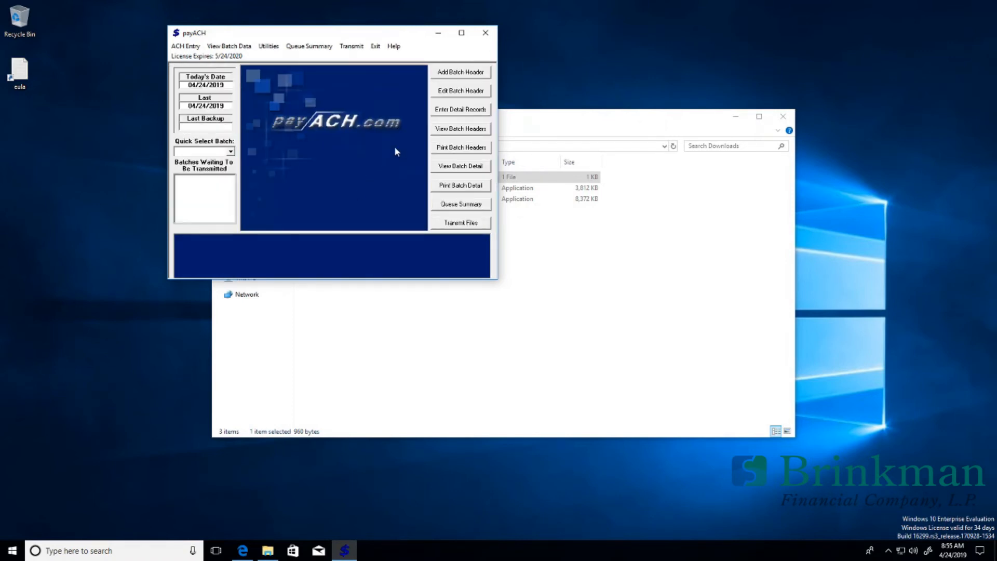
# Step: Import '0000000.1 from Downloads and choose its PAYROLL batch
pyautogui.click(185, 46)
pyautogui.click(207, 123)
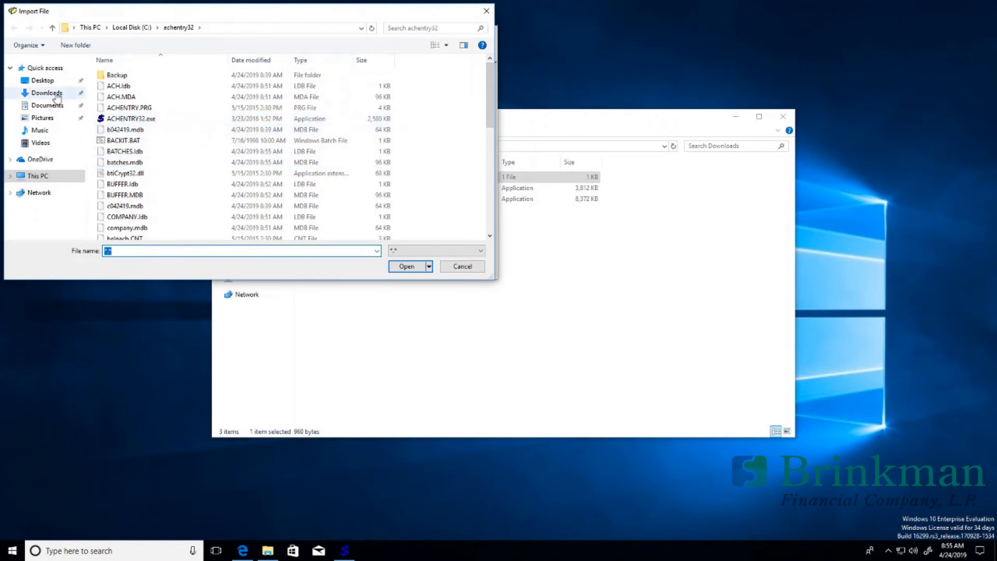
pyautogui.click(51, 94)
pyautogui.click(144, 78)
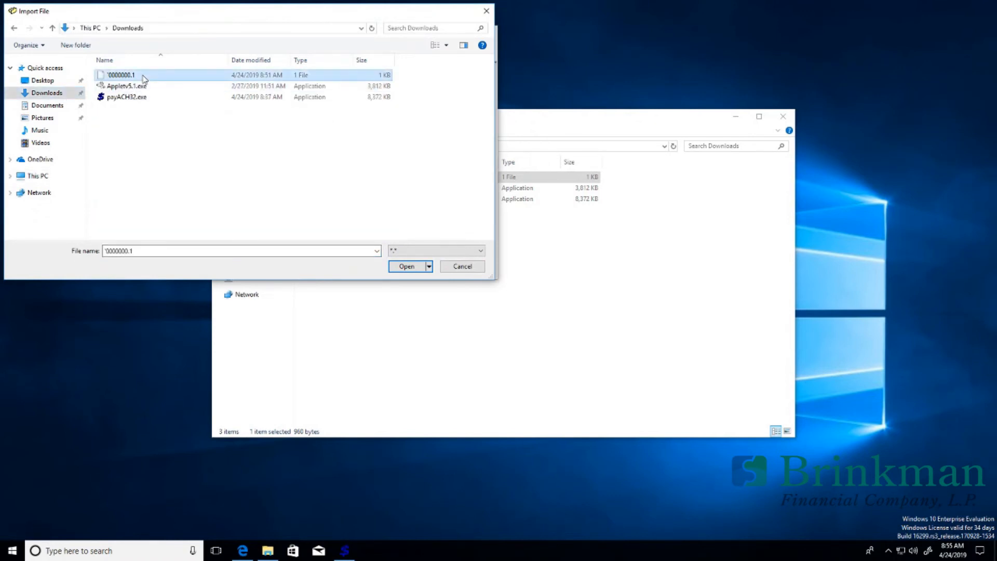
pyautogui.doubleClick(143, 76)
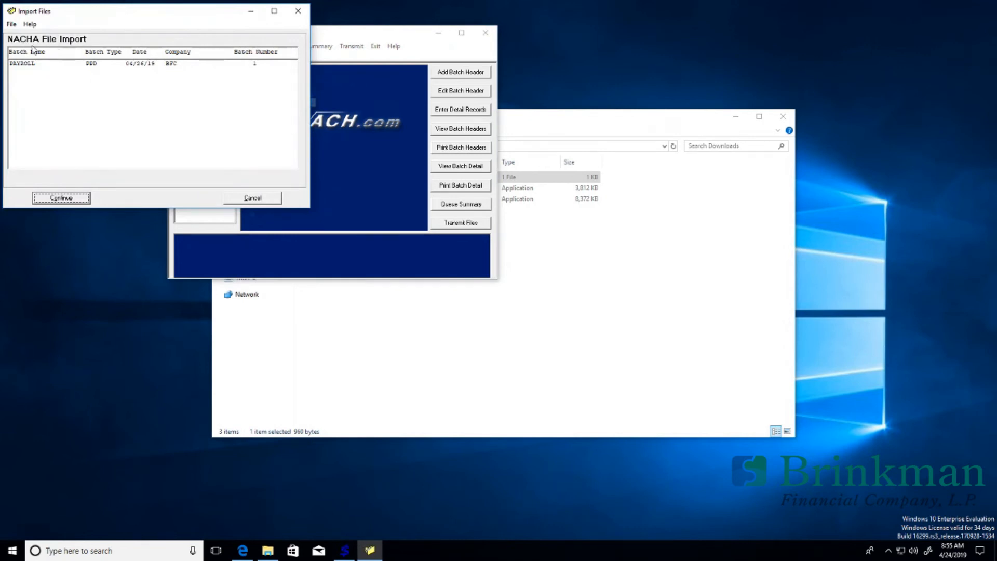
pyautogui.click(25, 66)
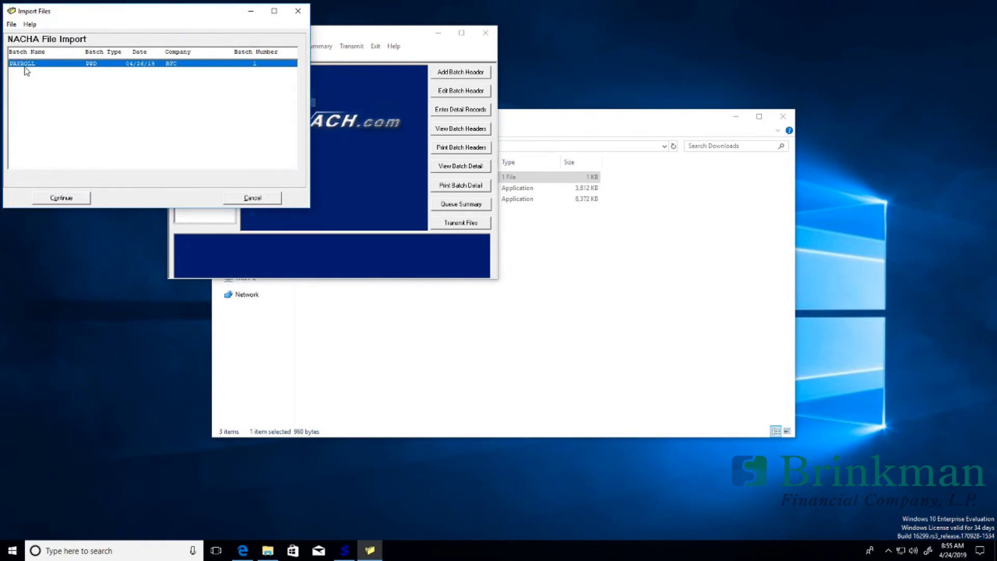
pyautogui.click(61, 198)
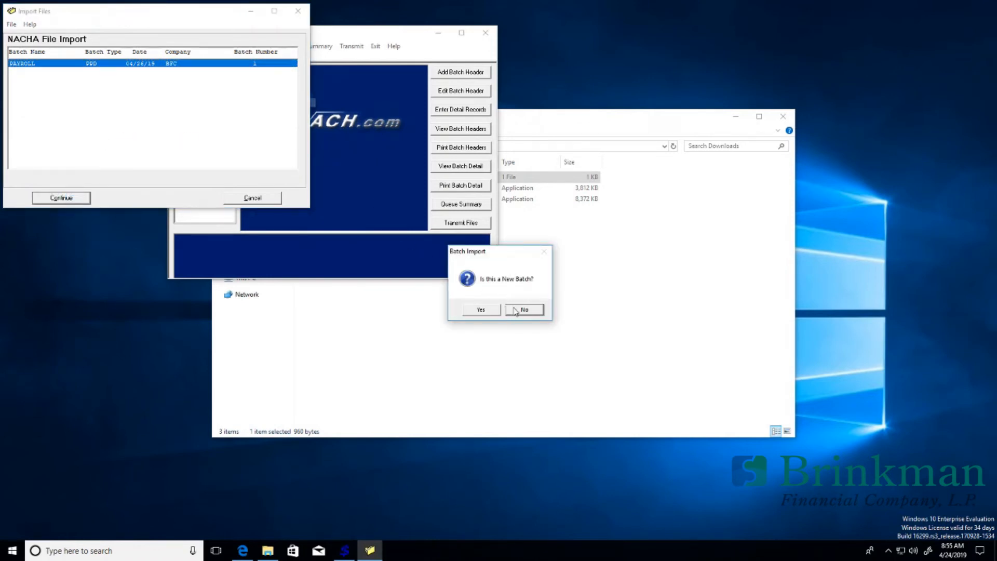
# Step: Confirm it as a new batch and erase the earlier PAYROLL information
pyautogui.click(498, 311)
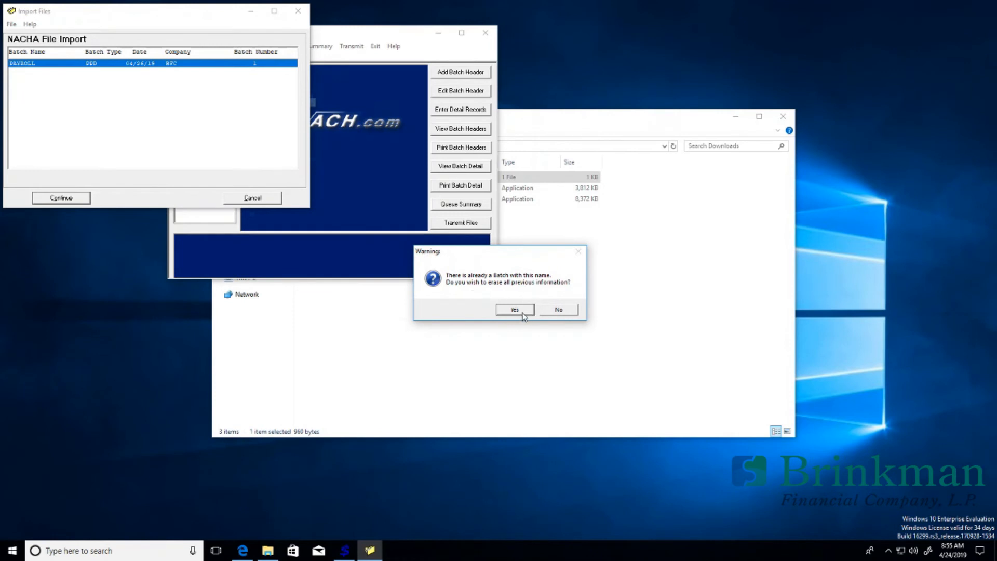
pyautogui.click(558, 313)
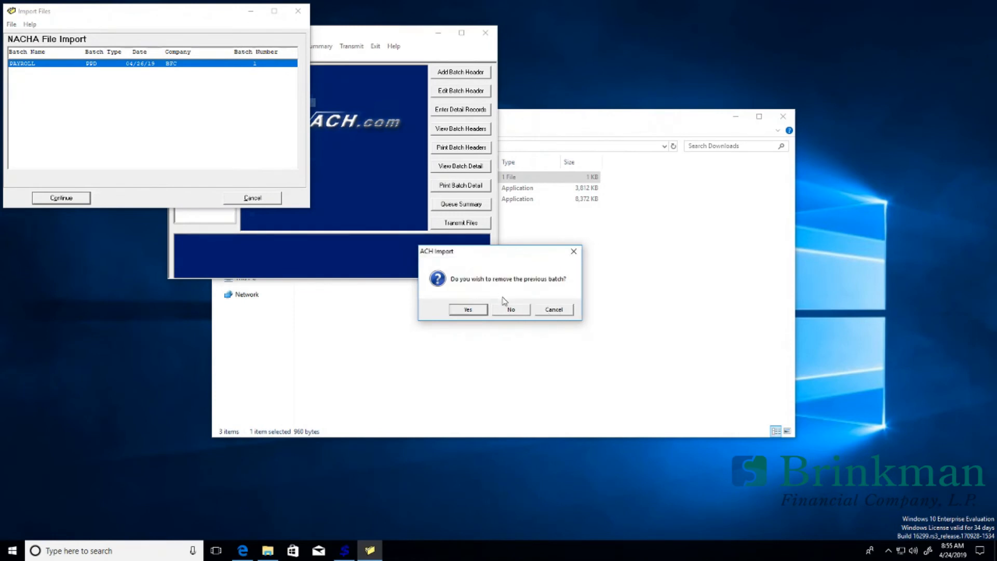
pyautogui.click(521, 312)
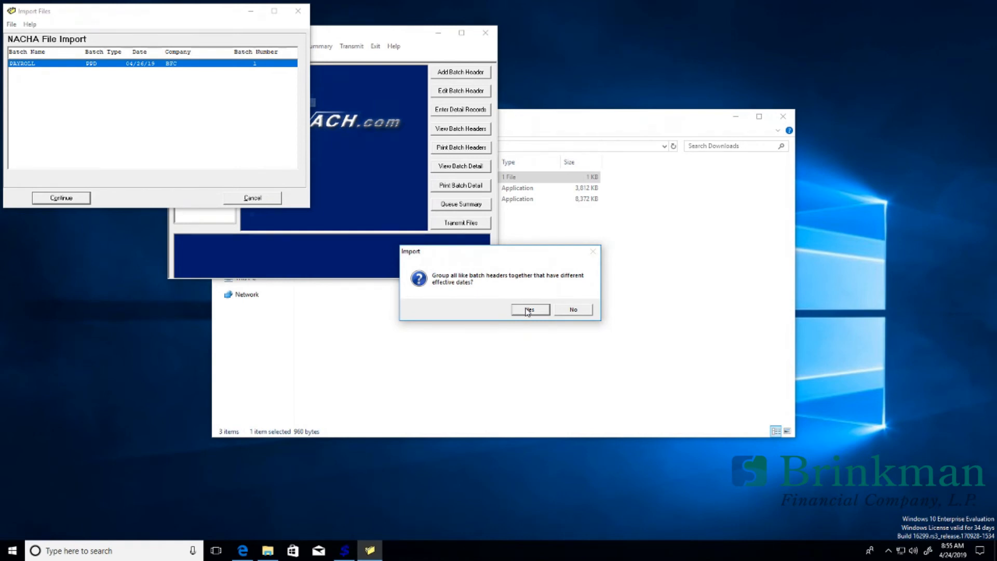
# Step: Group like batch headers, save PAYROLL as the offset account, and acknowledge the successful import
pyautogui.click(528, 309)
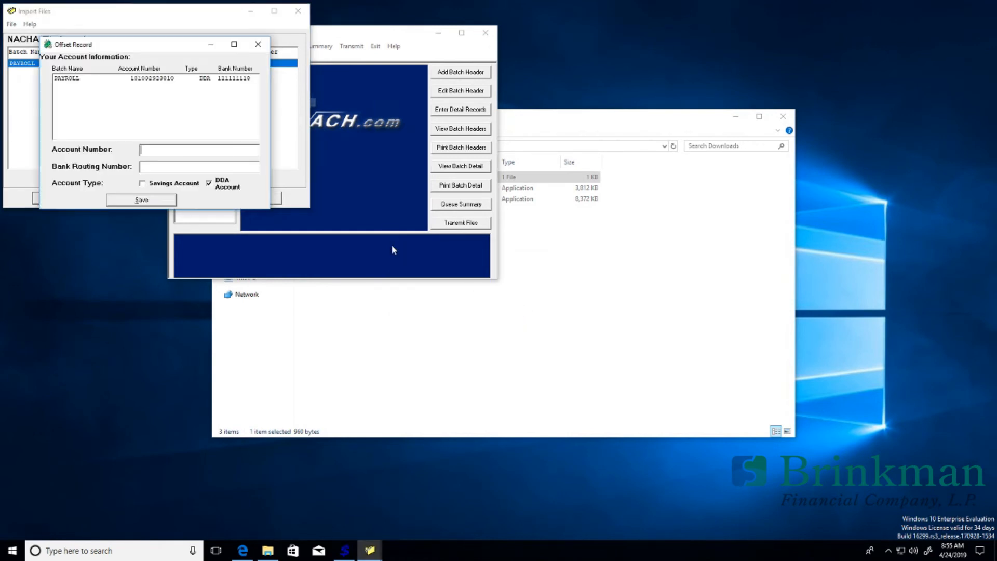
pyautogui.click(83, 83)
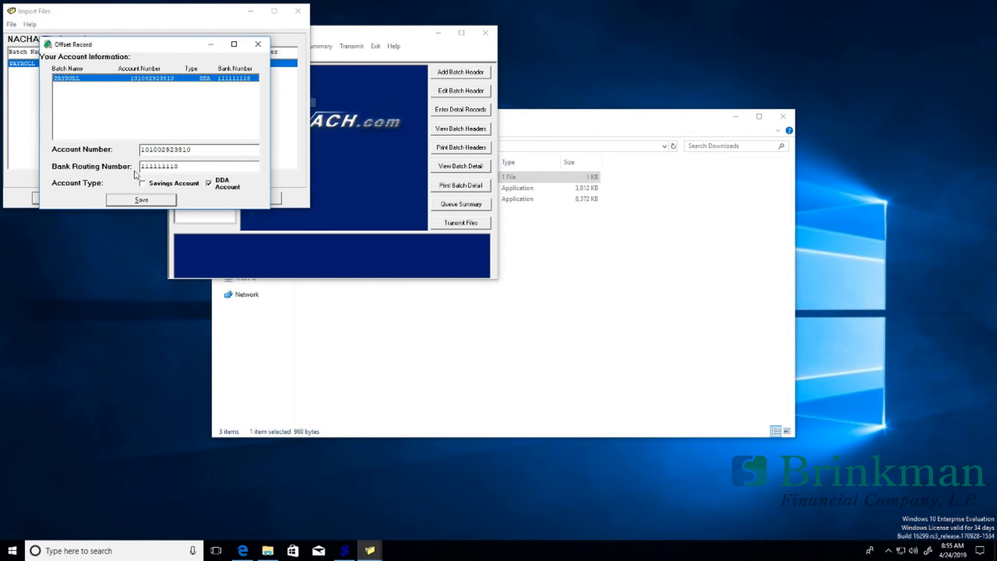
pyautogui.click(161, 204)
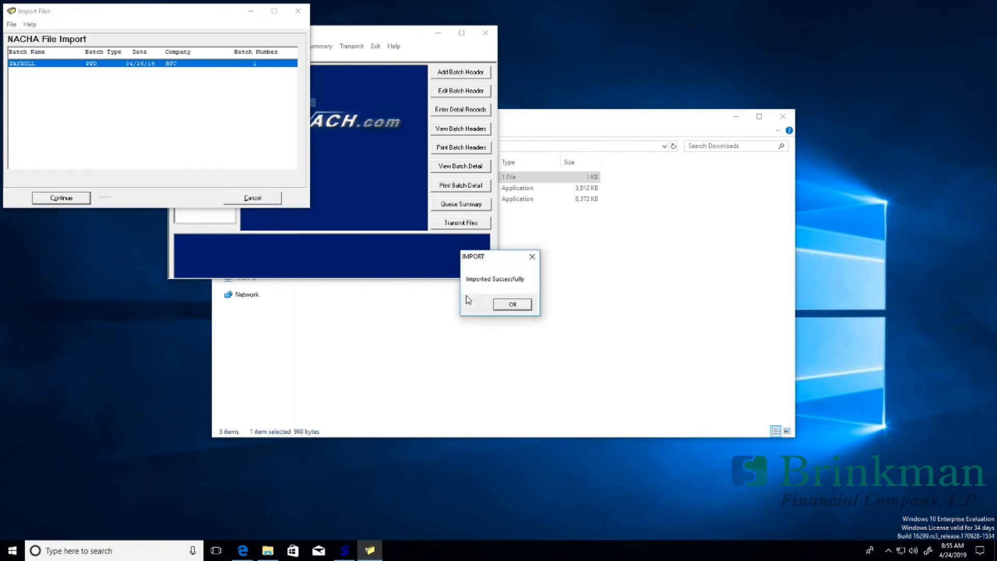
pyautogui.click(500, 308)
pyautogui.press('Return')
# Step: Open the PAYROLL detail records ($1,400.00 credits, $700.00 debits) and save them
pyautogui.click(464, 110)
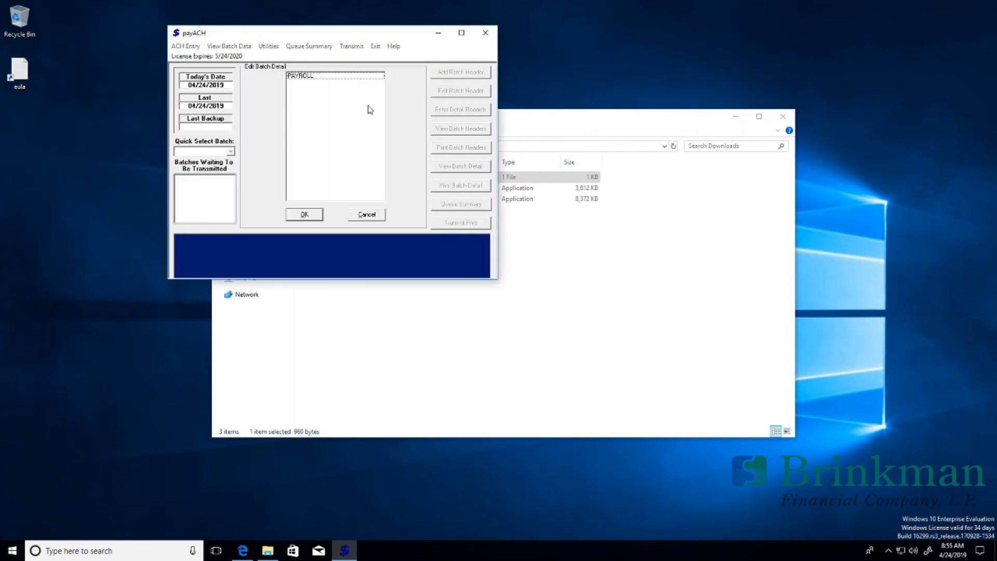
pyautogui.click(300, 77)
pyautogui.click(295, 215)
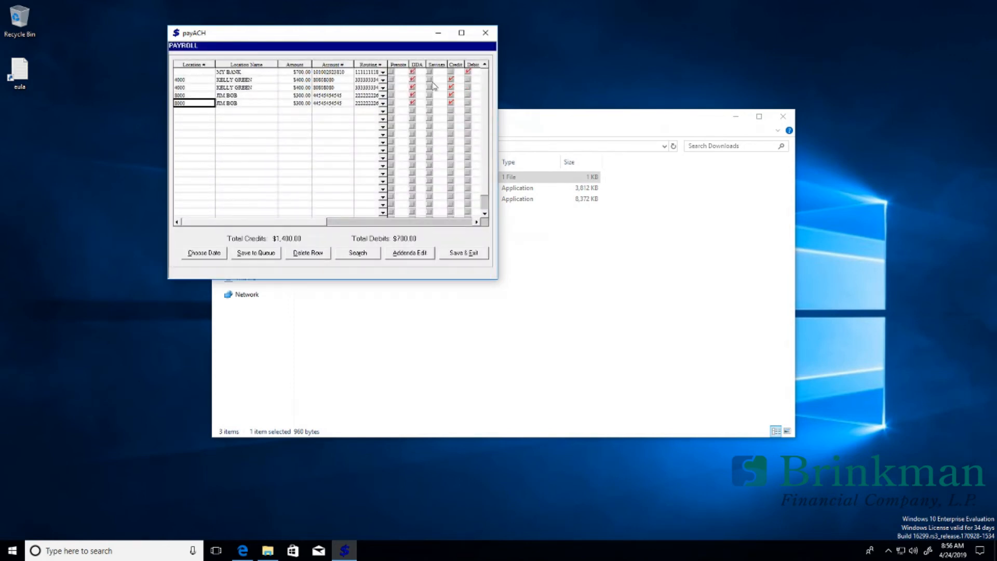
pyautogui.click(464, 252)
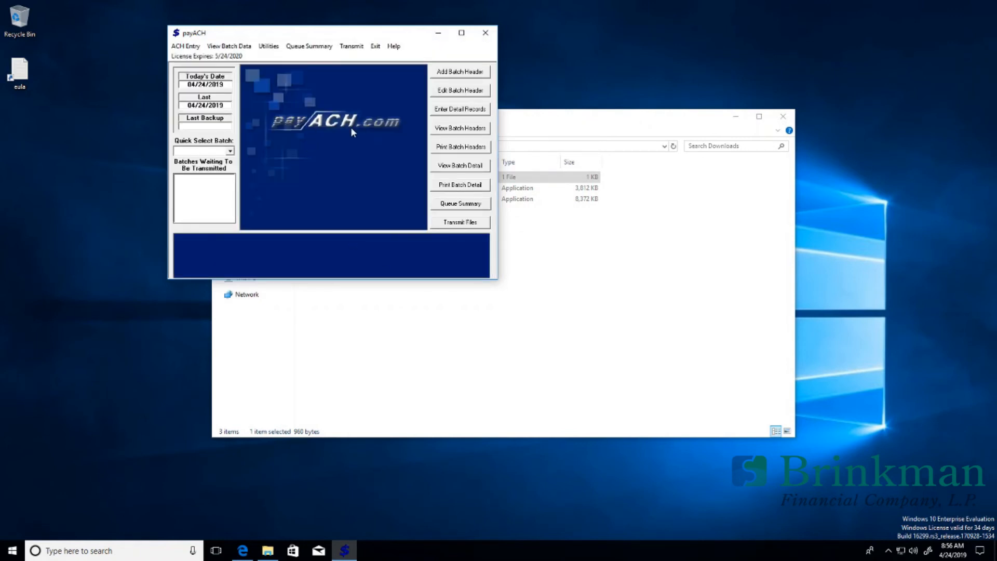
# Step: Open Generate Batch from ACH Entry and enter the PIN
pyautogui.click(186, 45)
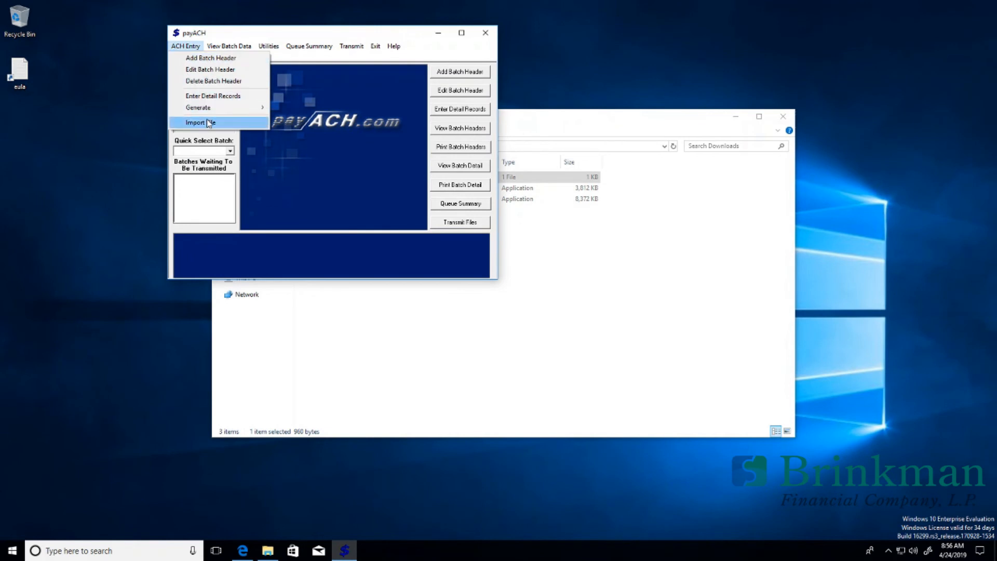
pyautogui.moveTo(217, 114)
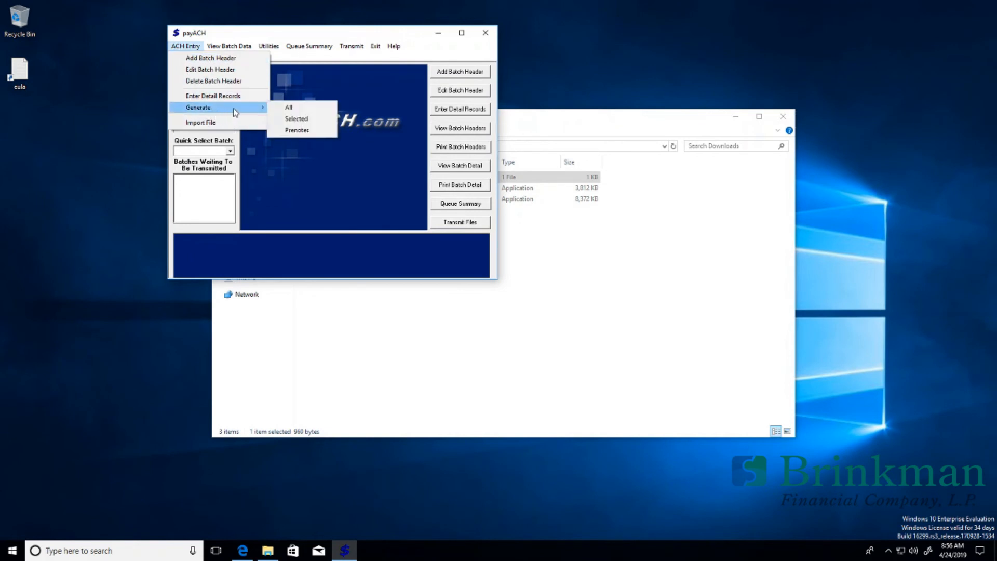
pyautogui.click(287, 107)
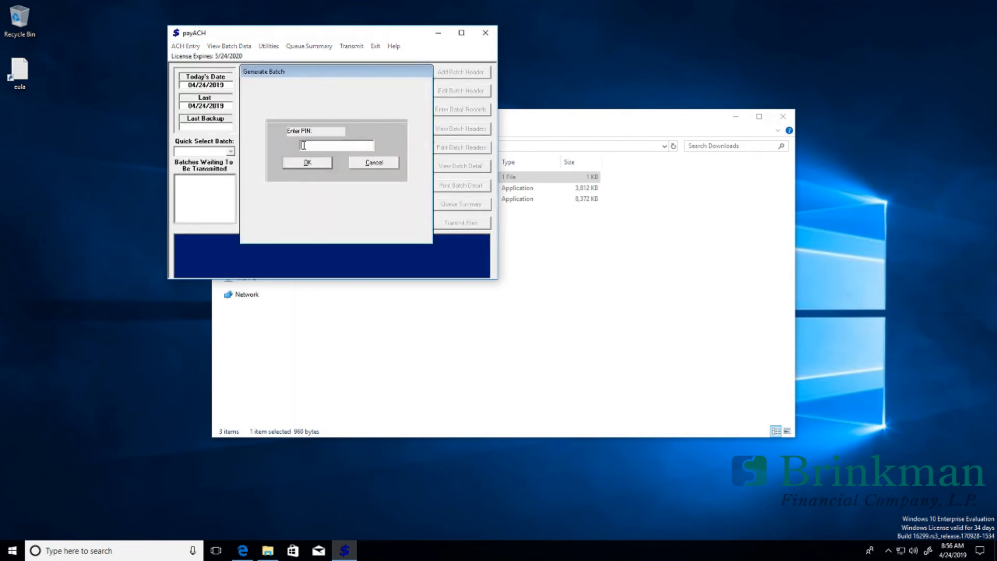
pyautogui.write('***')
pyautogui.press('Return')
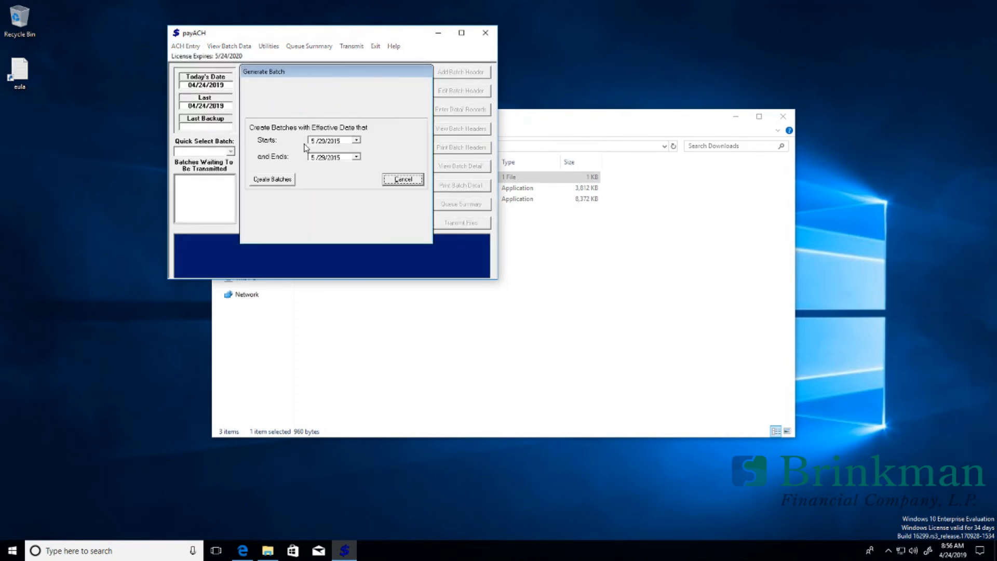
# Step: Set the batch start date to 4/24/2019 in the calendar
pyautogui.click(356, 141)
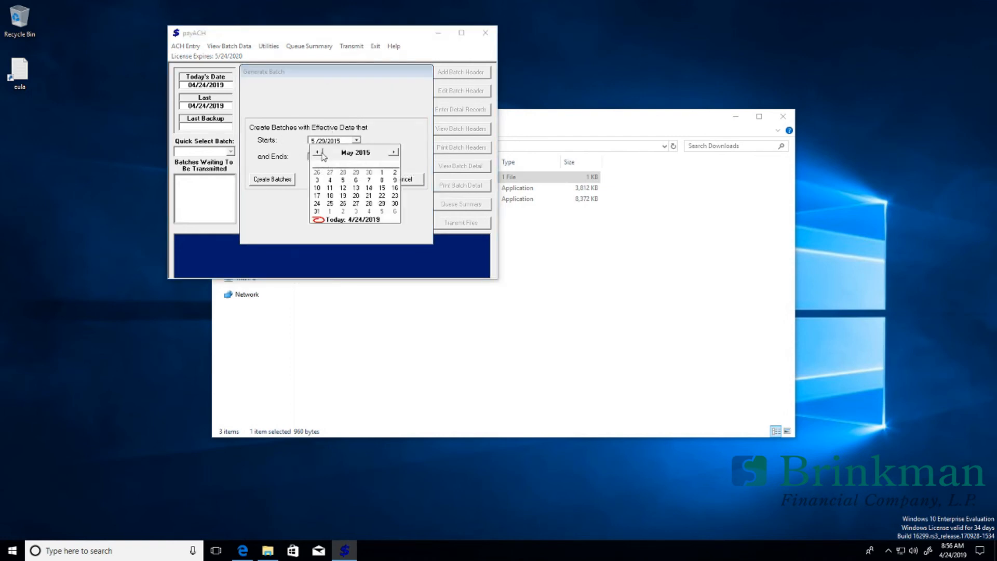
pyautogui.click(393, 153)
pyautogui.click(394, 152)
pyautogui.click(393, 153)
pyautogui.click(394, 153)
pyautogui.click(393, 153)
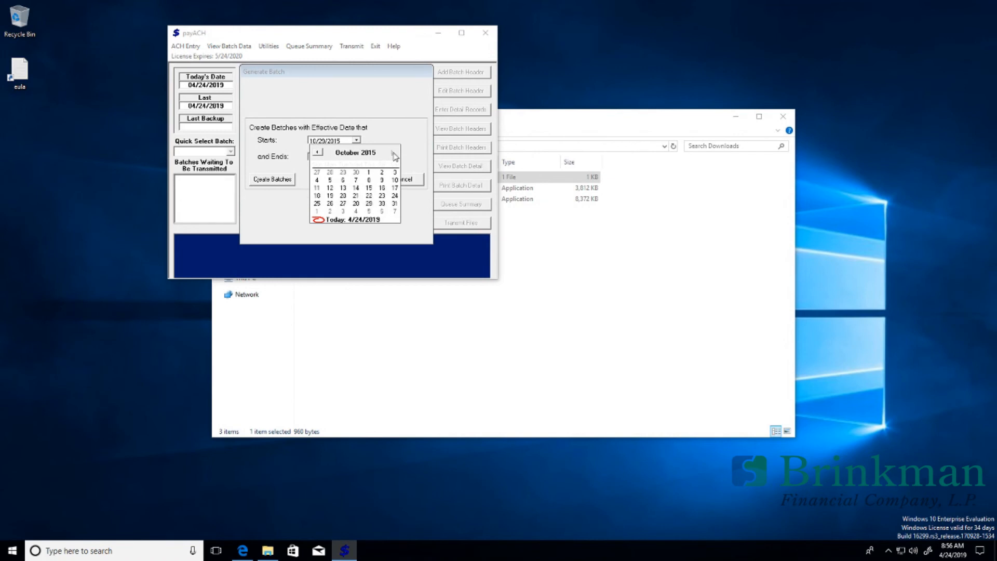
pyautogui.click(393, 153)
pyautogui.click(394, 153)
pyautogui.click(393, 153)
pyautogui.click(394, 152)
pyautogui.doubleClick(394, 153)
pyautogui.click(393, 152)
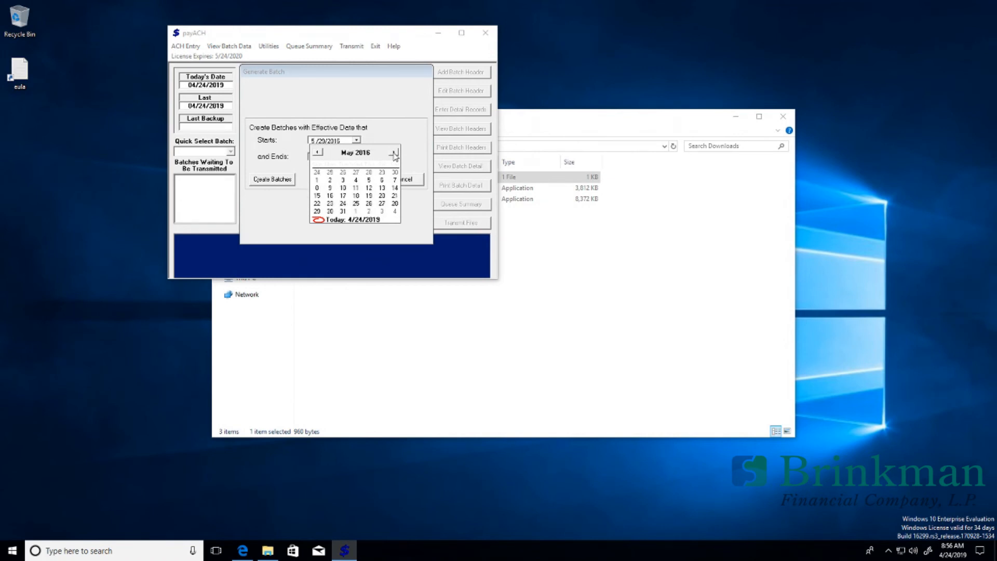
pyautogui.doubleClick(394, 152)
pyautogui.doubleClick(394, 153)
pyautogui.doubleClick(394, 152)
pyautogui.doubleClick(393, 152)
pyautogui.doubleClick(394, 152)
pyautogui.doubleClick(393, 153)
pyautogui.doubleClick(393, 153)
pyautogui.doubleClick(393, 154)
pyautogui.doubleClick(394, 154)
pyautogui.click(394, 154)
pyautogui.doubleClick(393, 154)
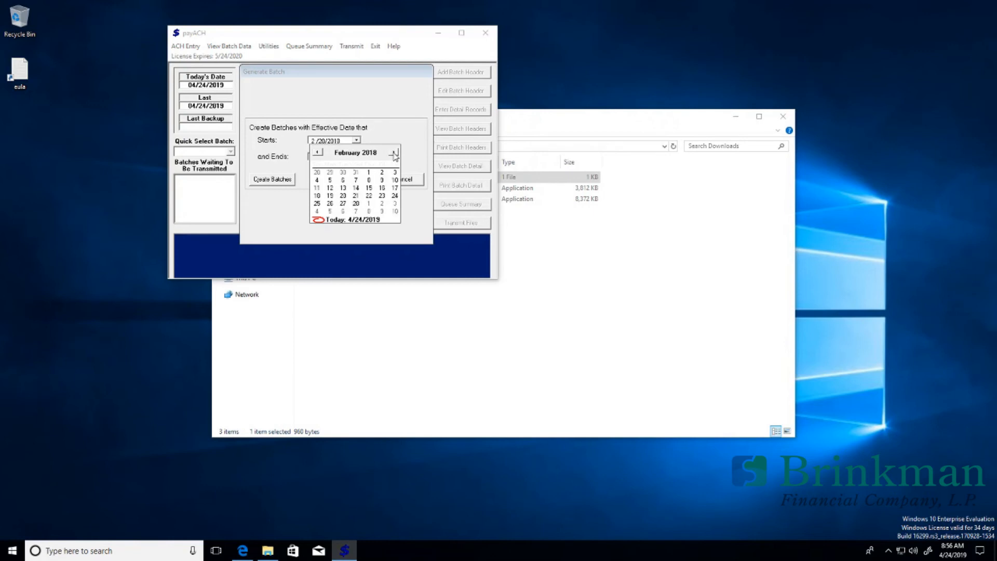
pyautogui.doubleClick(393, 154)
pyautogui.doubleClick(394, 154)
pyautogui.doubleClick(394, 154)
pyautogui.doubleClick(394, 153)
pyautogui.doubleClick(394, 154)
pyautogui.click(394, 154)
pyautogui.doubleClick(394, 154)
pyautogui.doubleClick(393, 153)
pyautogui.click(318, 152)
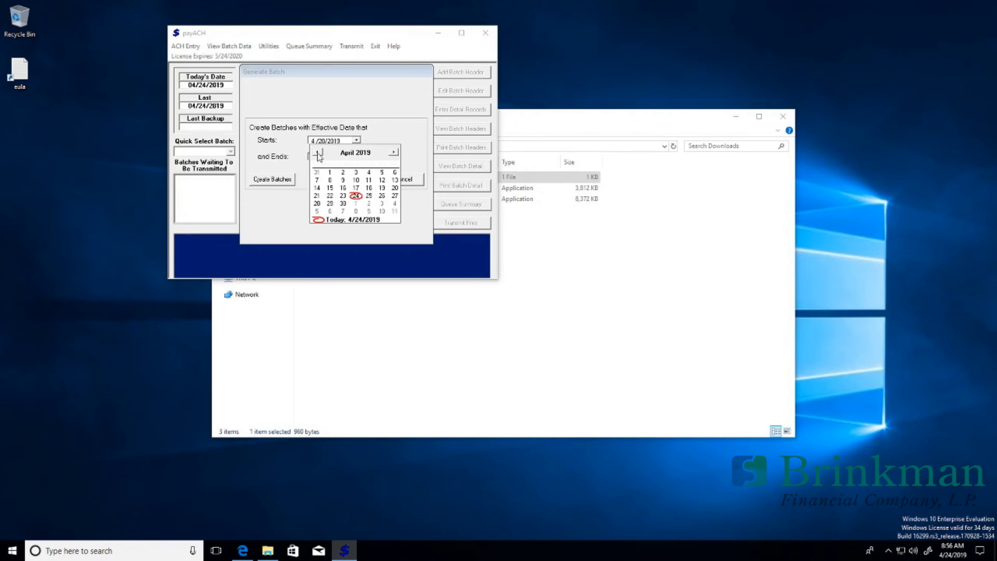
pyautogui.click(355, 196)
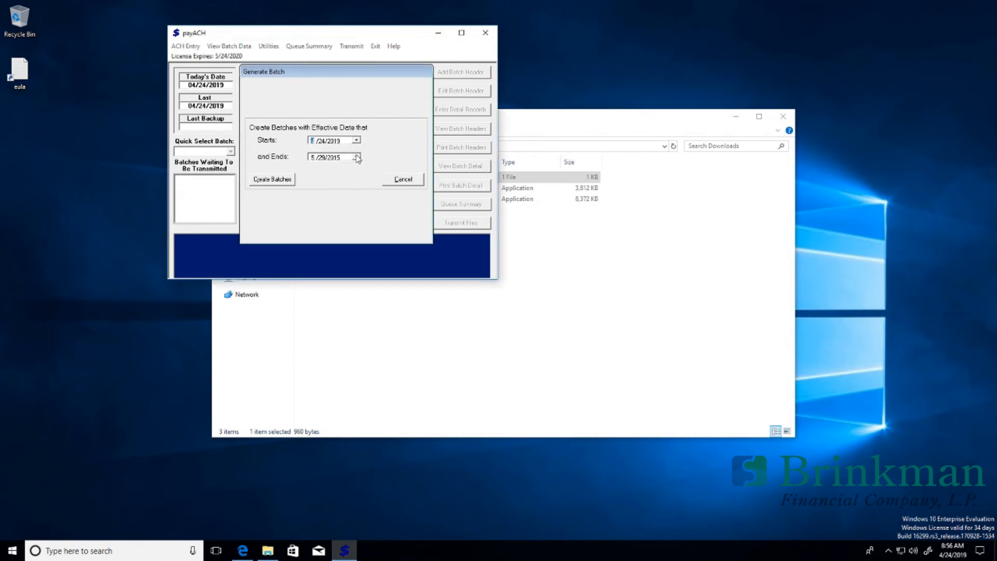
# Step: Set the end date to 7/25/2019 and create the batches
pyautogui.click(356, 157)
pyautogui.click(394, 169)
pyautogui.click(394, 169)
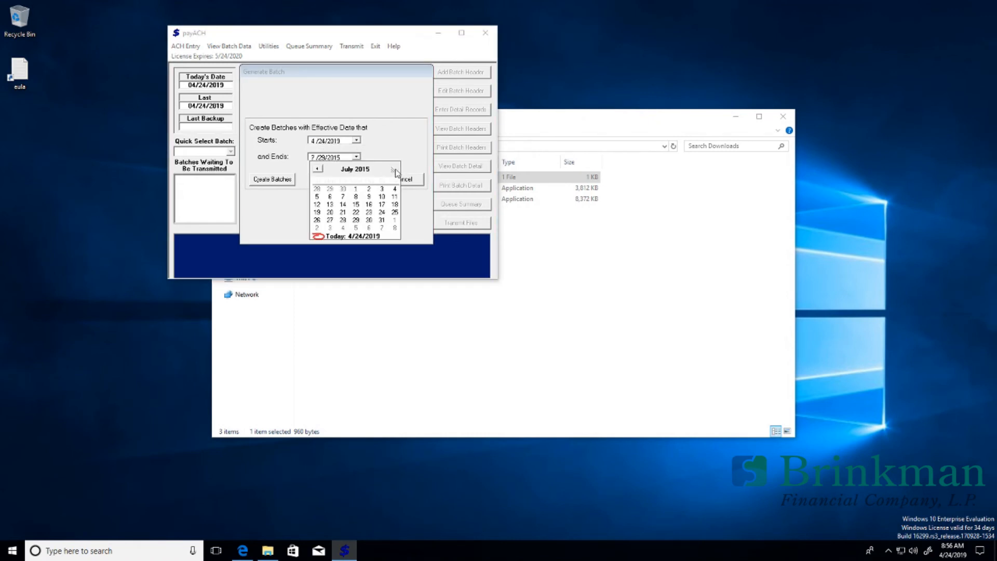
pyautogui.click(395, 169)
pyautogui.click(395, 169)
pyautogui.click(395, 169)
pyautogui.click(395, 169)
pyautogui.click(395, 170)
pyautogui.click(394, 169)
pyautogui.click(395, 170)
pyautogui.click(395, 169)
pyautogui.click(394, 169)
pyautogui.click(395, 169)
pyautogui.click(395, 169)
pyautogui.click(395, 170)
pyautogui.click(395, 169)
pyautogui.click(395, 169)
pyautogui.click(395, 169)
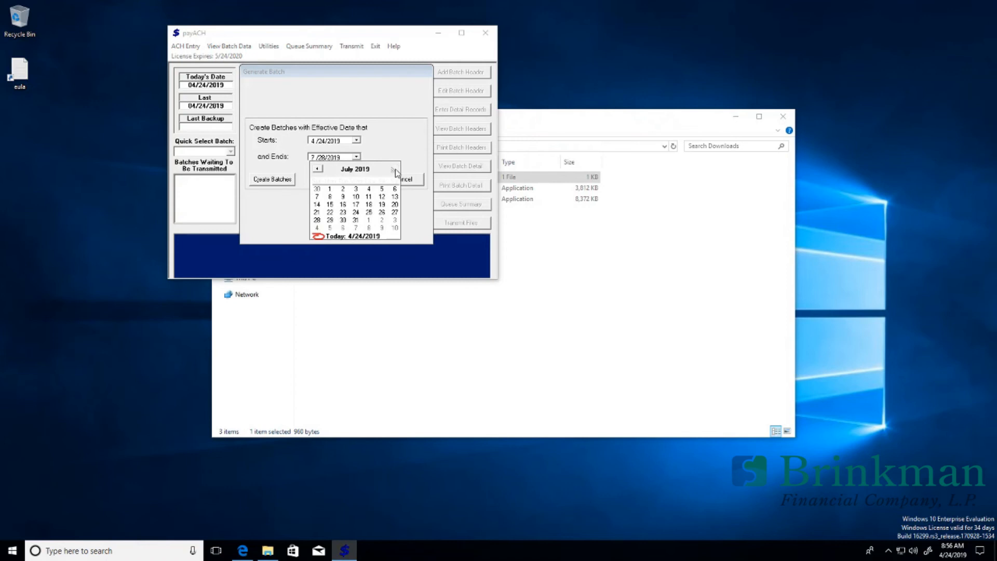
pyautogui.click(368, 212)
pyautogui.click(288, 179)
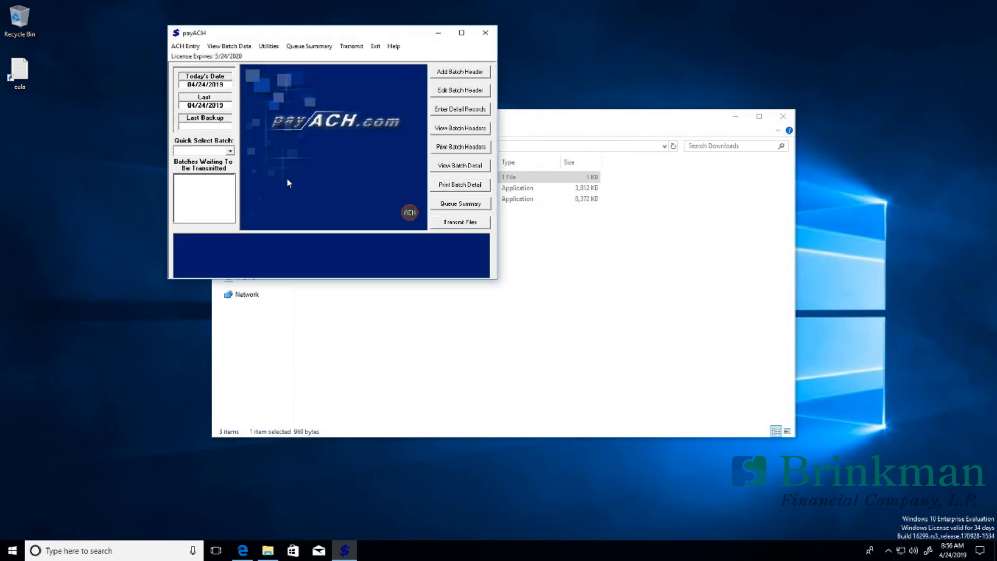
# Step: View the queued PAYROLL batch's detail in Queue Summary, then open Security Setup
pyautogui.click(460, 203)
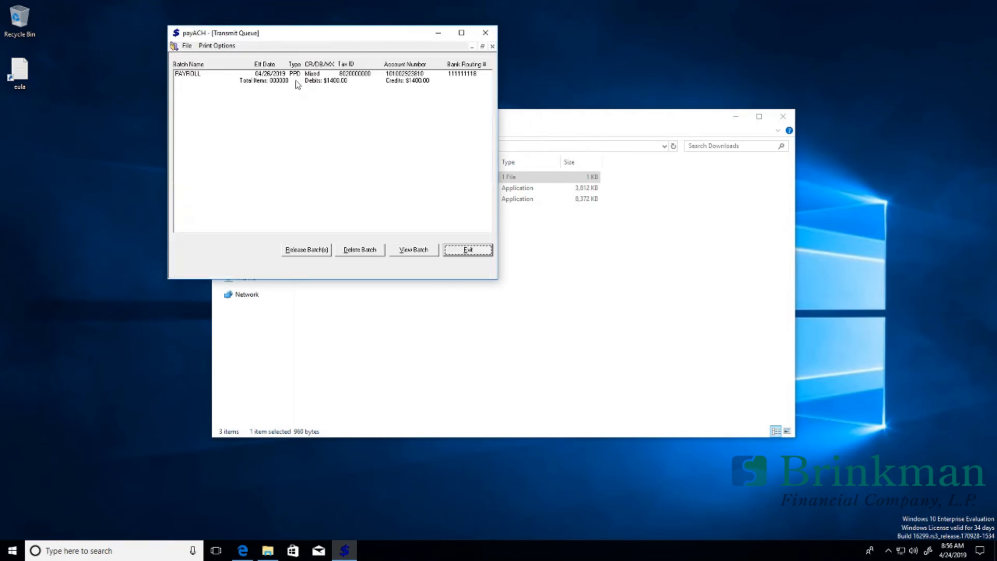
pyautogui.doubleClick(283, 80)
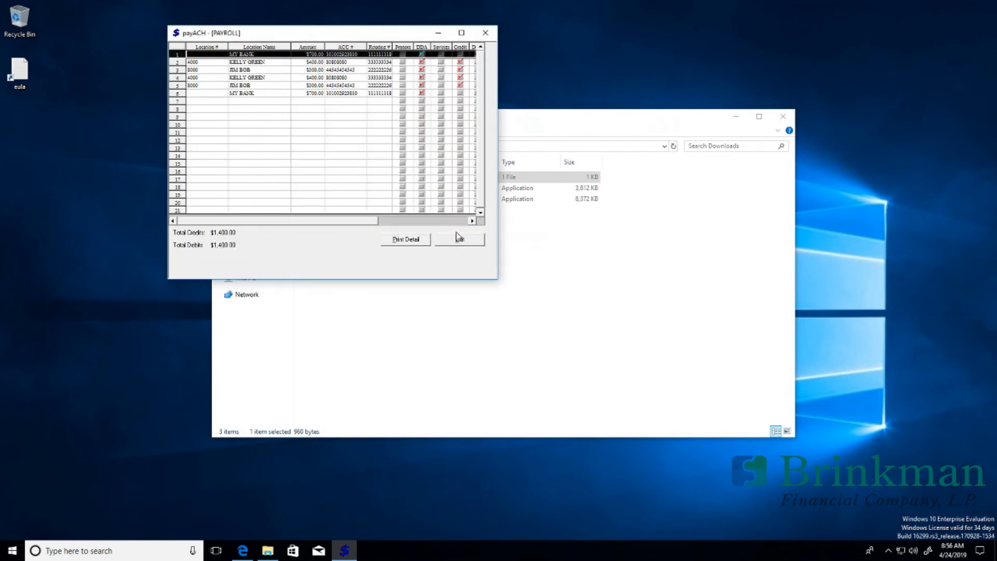
pyautogui.click(459, 240)
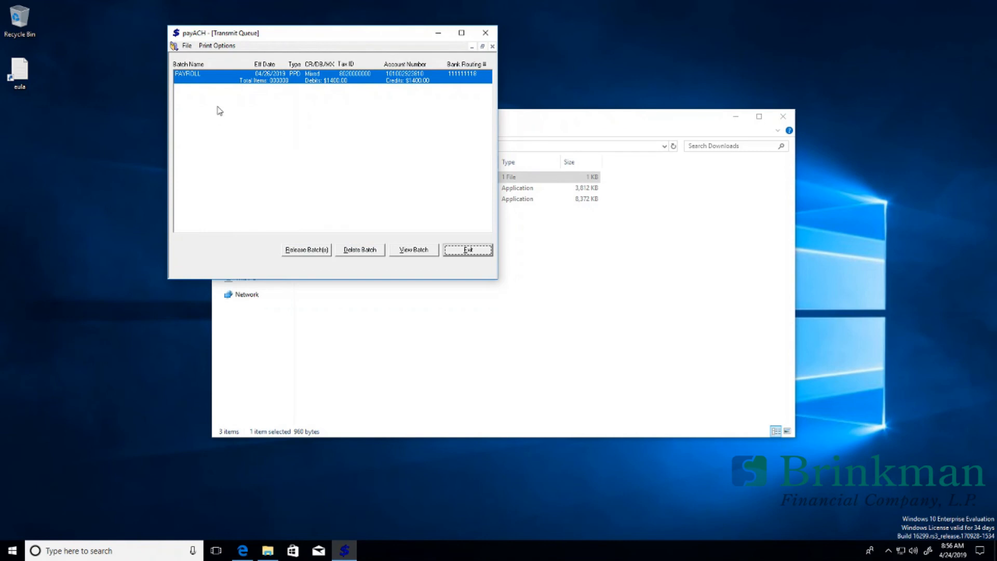
pyautogui.click(448, 252)
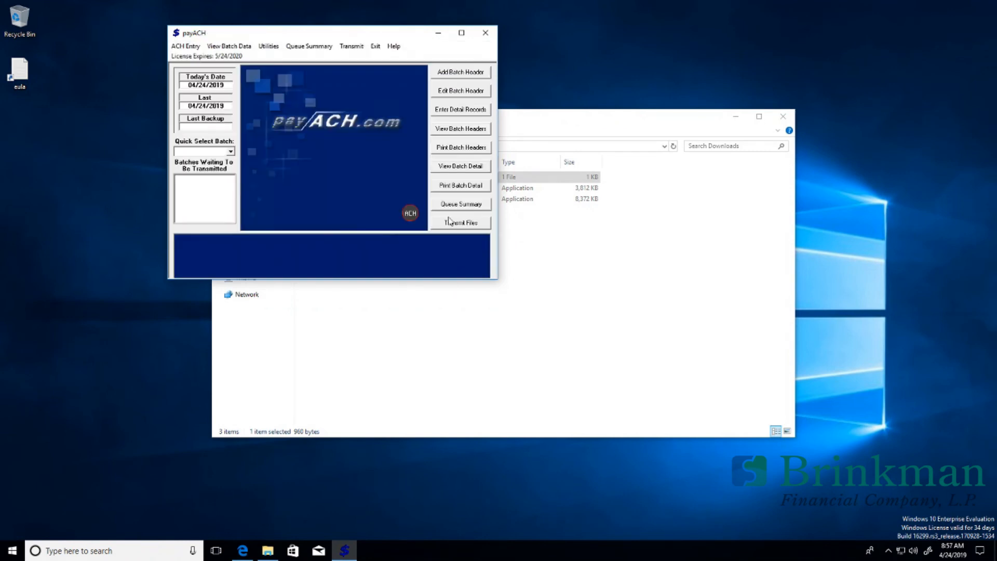
pyautogui.click(289, 88)
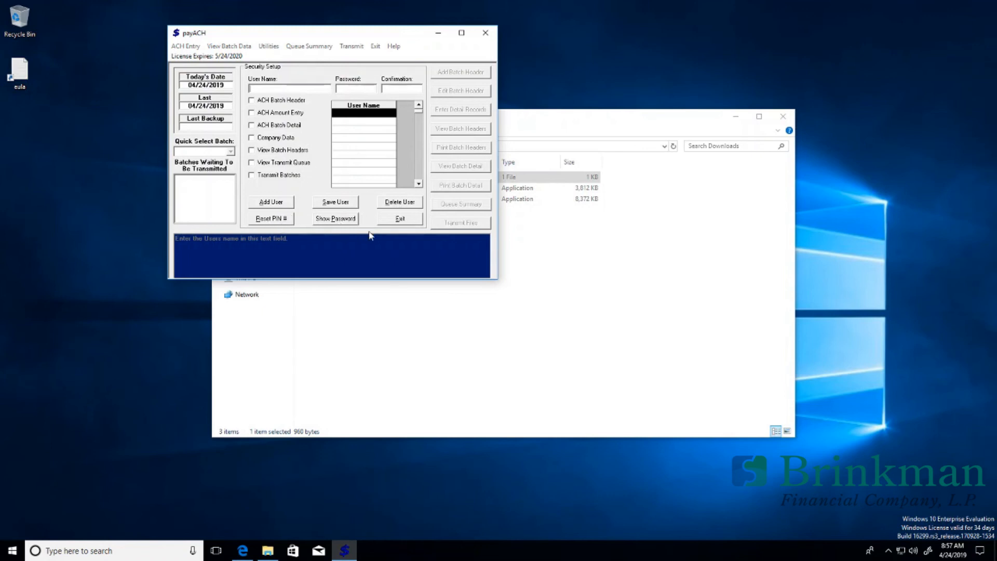
# Step: Exit Security Setup, view the Security On/Off options, and open Tax Code Setup
pyautogui.click(399, 221)
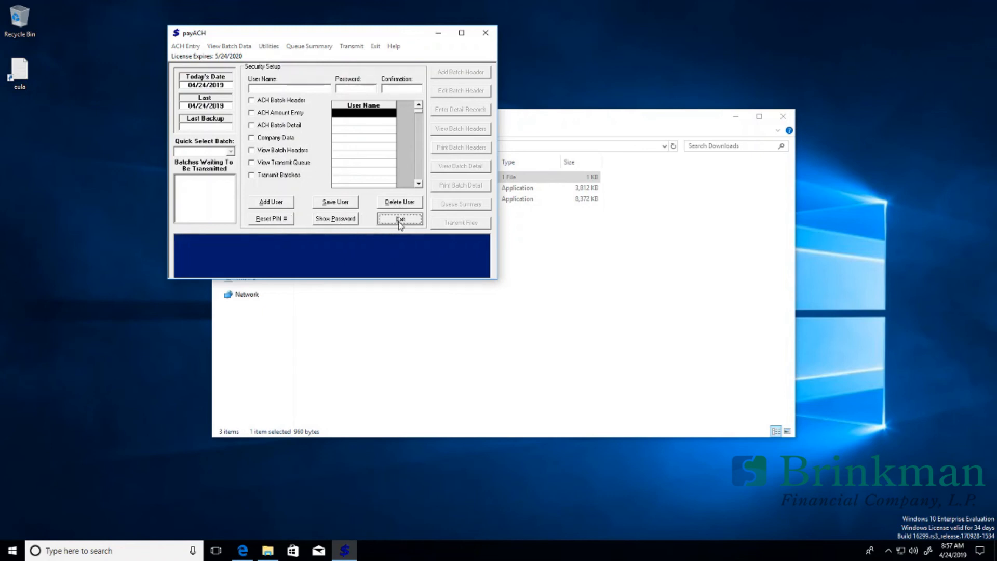
pyautogui.click(269, 46)
pyautogui.moveTo(321, 82)
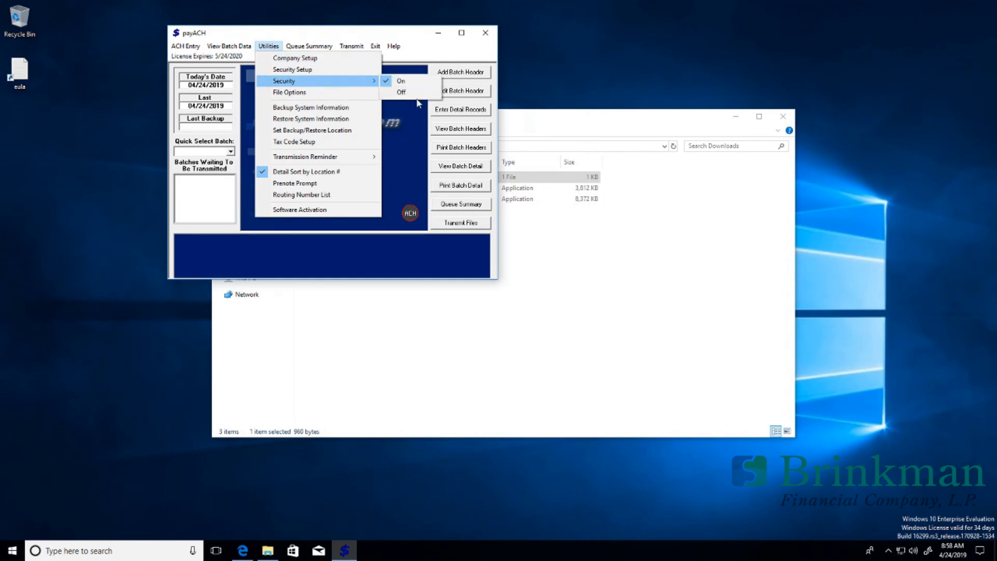
pyautogui.click(328, 150)
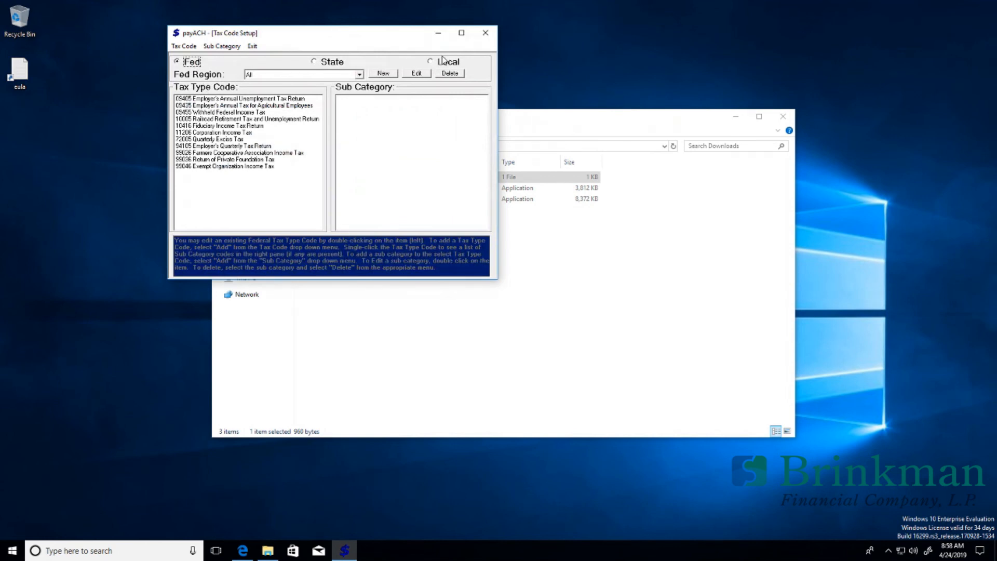
# Step: Show the State tax codes for all states, then the Local codes for all regions
pyautogui.click(332, 67)
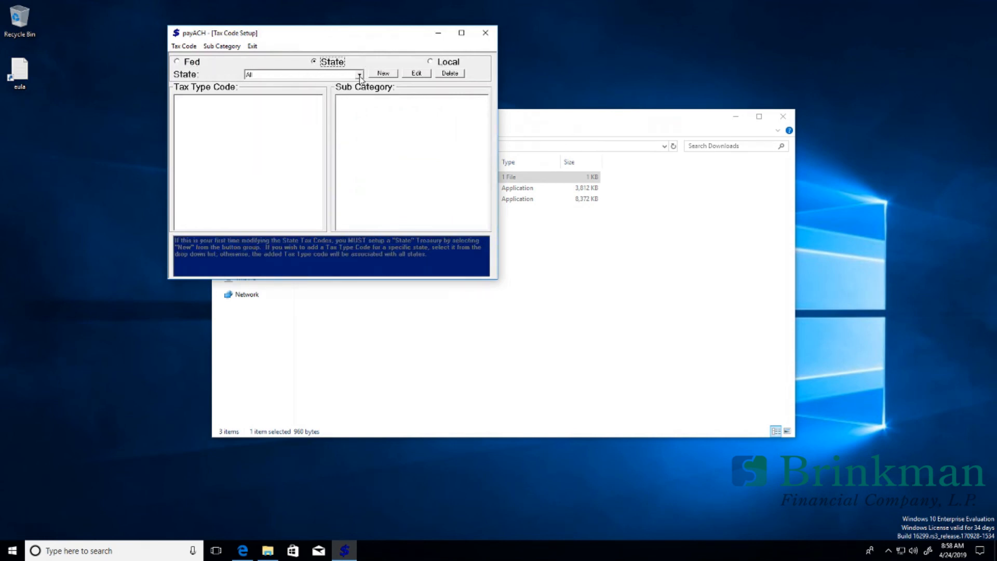
pyautogui.click(359, 75)
pyautogui.click(335, 80)
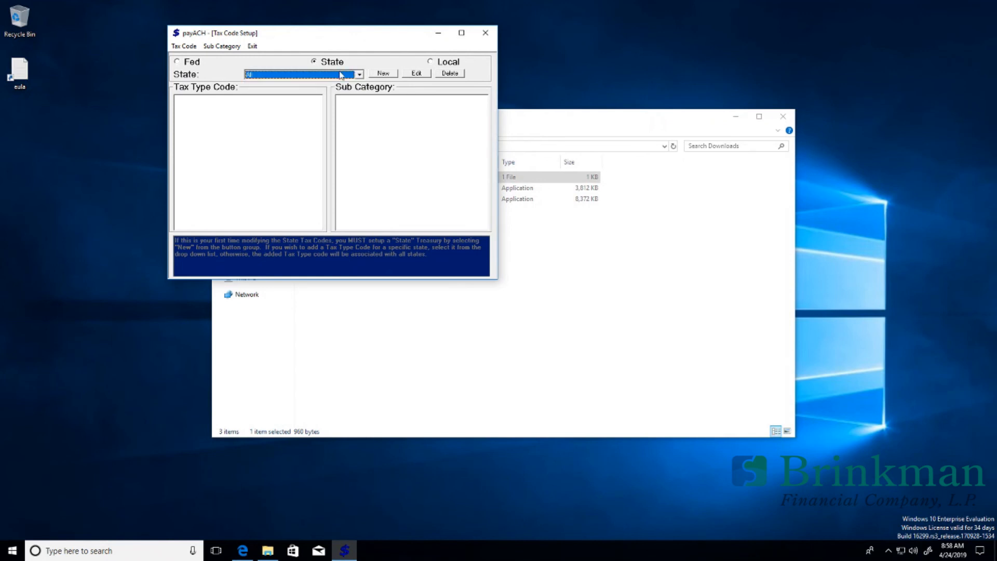
pyautogui.click(449, 63)
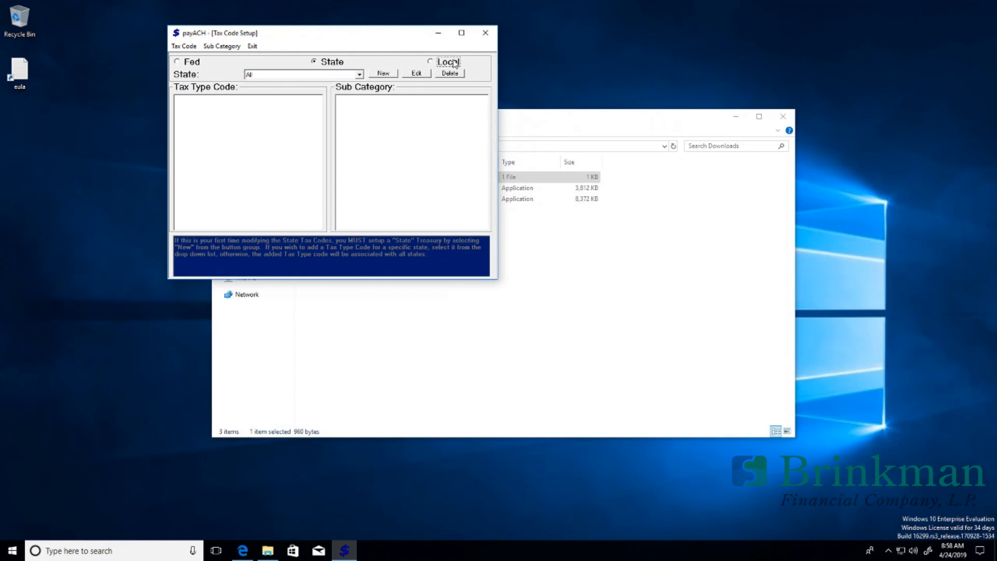
pyautogui.click(359, 75)
pyautogui.click(327, 80)
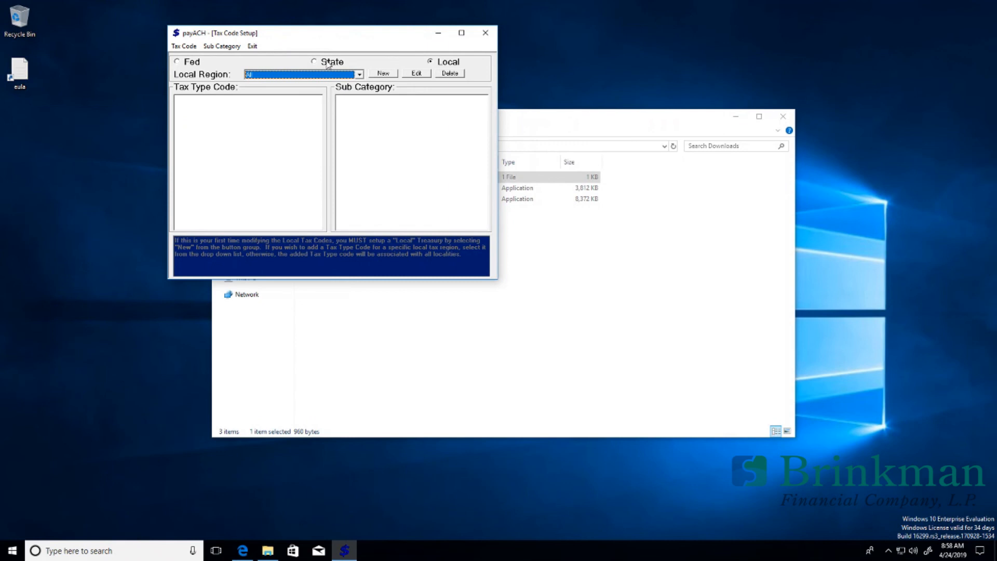
# Step: Return to Federal codes and view 09455 Withheld Federal Income Tax details without saving
pyautogui.click(192, 62)
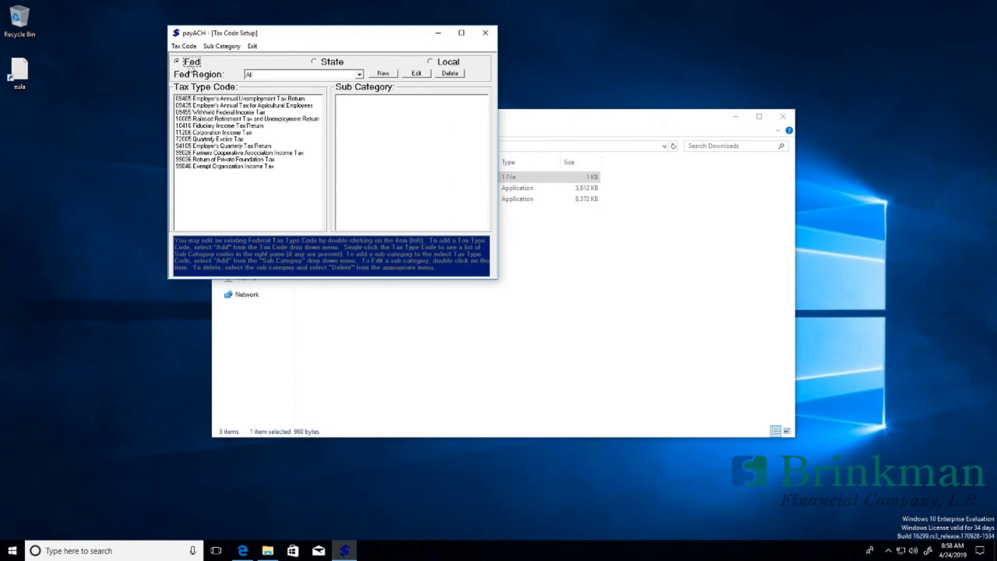
pyautogui.click(226, 113)
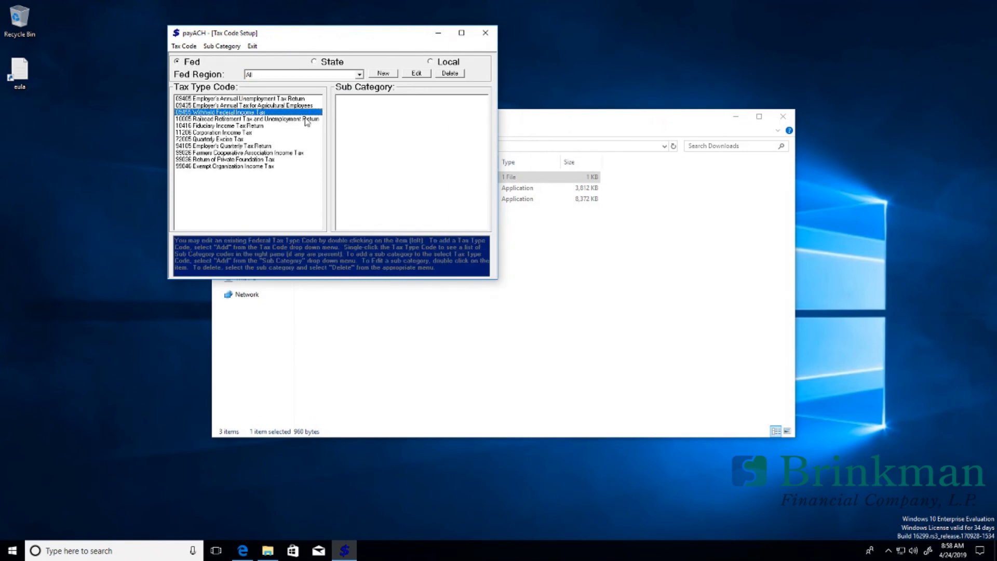
pyautogui.doubleClick(294, 113)
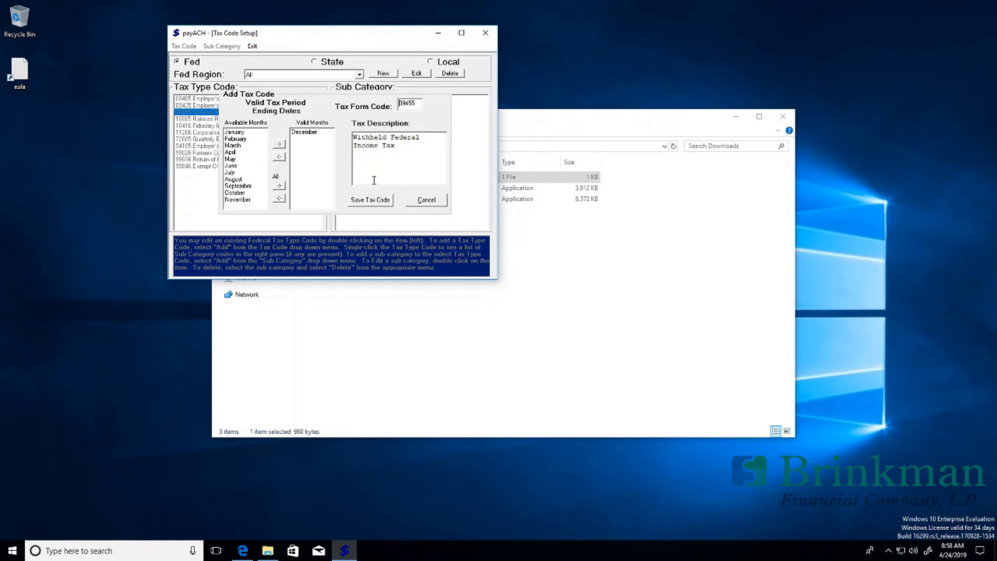
pyautogui.click(430, 201)
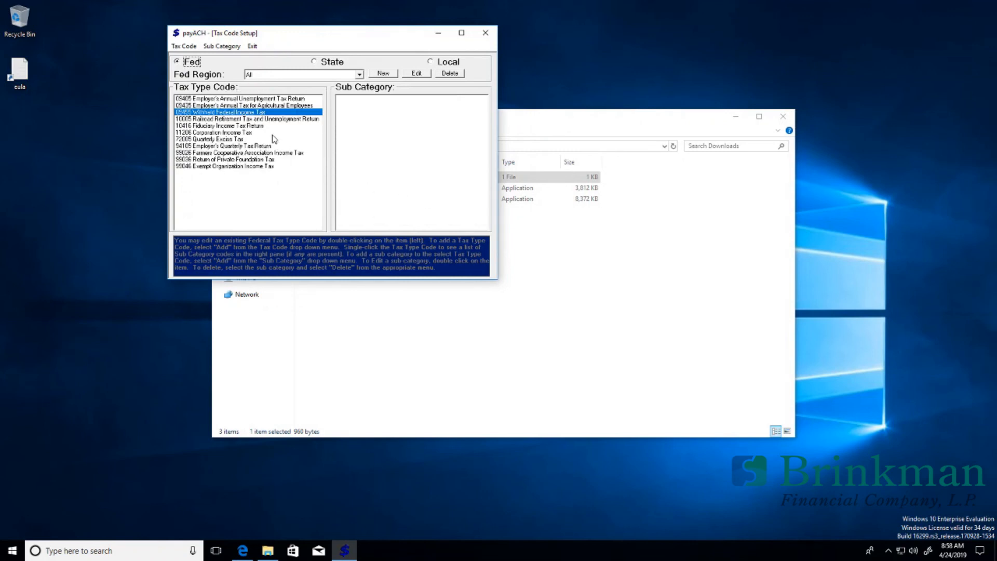
# Step: Show 10005 Railroad Retirement sub categories, select 10416, then close Tax Code Setup
pyautogui.click(236, 119)
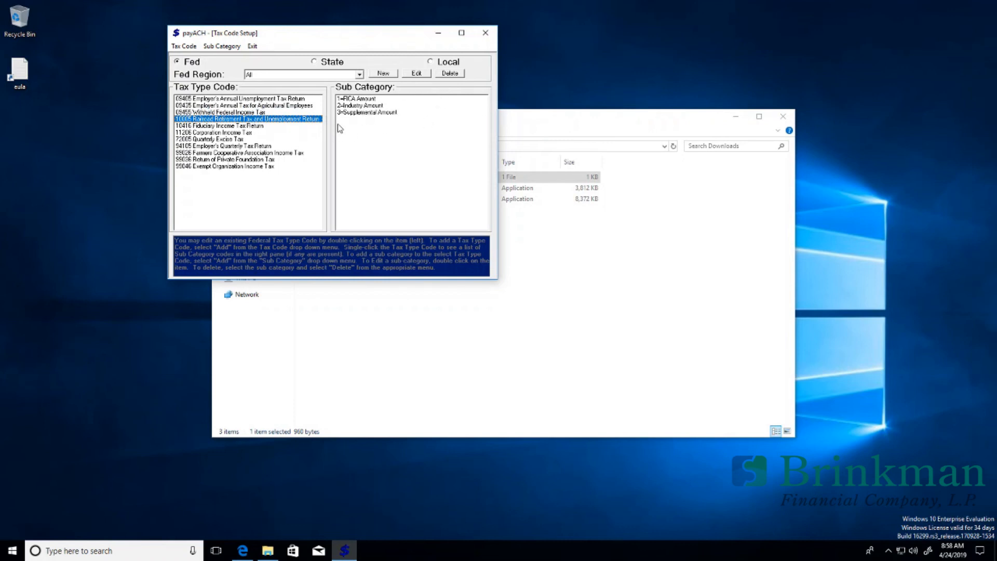
pyautogui.click(261, 126)
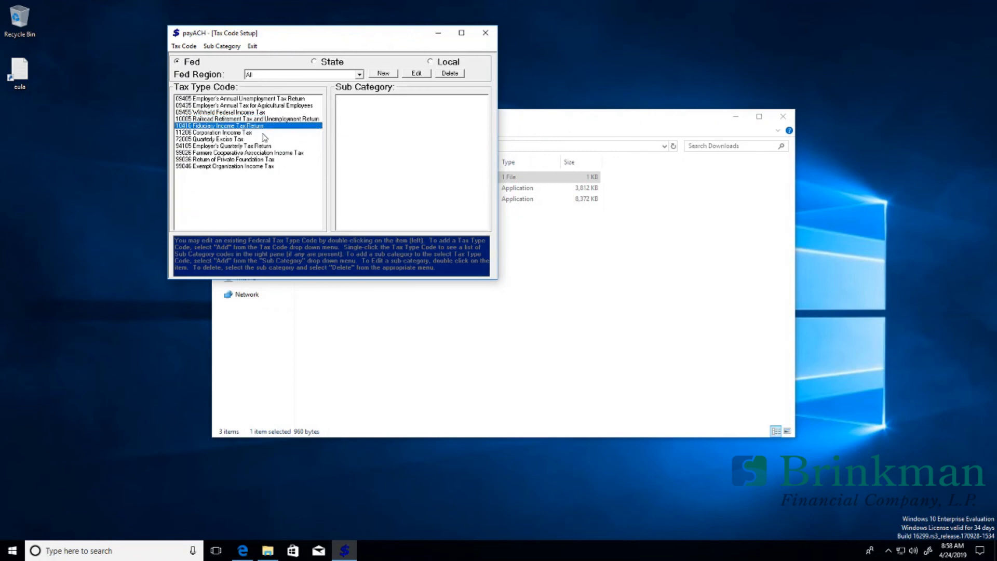
pyautogui.click(485, 33)
pyautogui.click(495, 312)
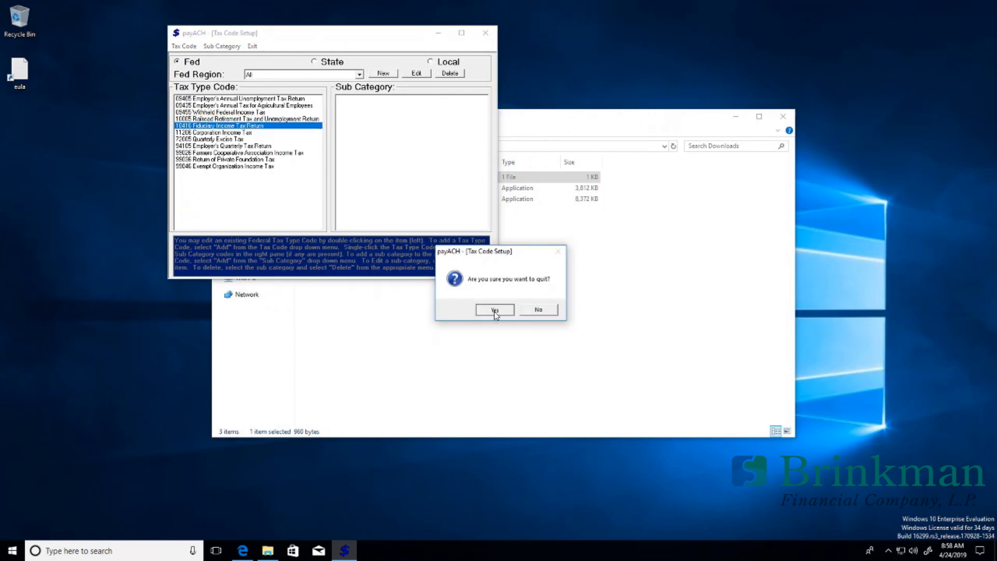
# Step: Dismiss the confirmation, exit Tax Code Setup, then choose Exit on payACH's main menu bar
pyautogui.click(536, 310)
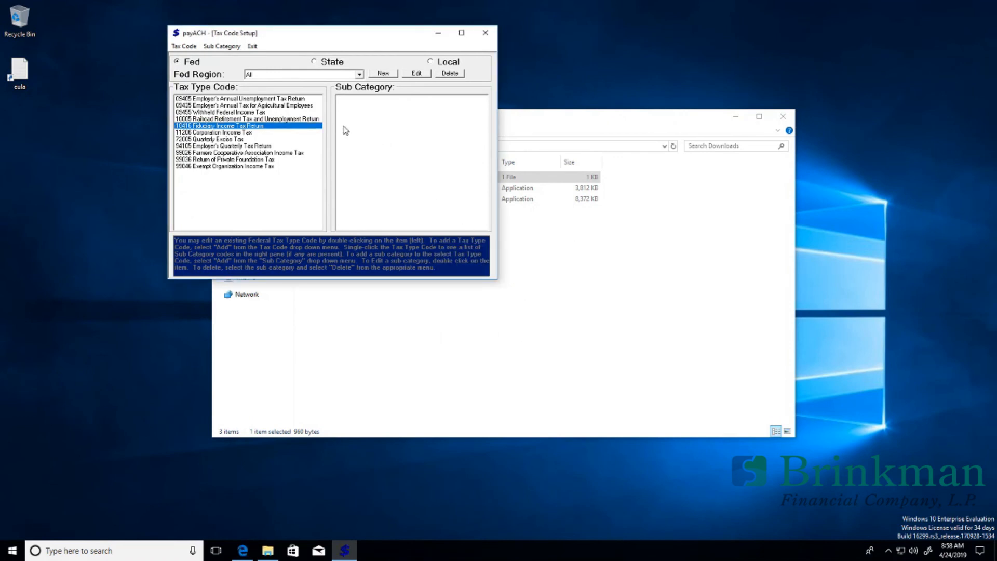
pyautogui.click(252, 47)
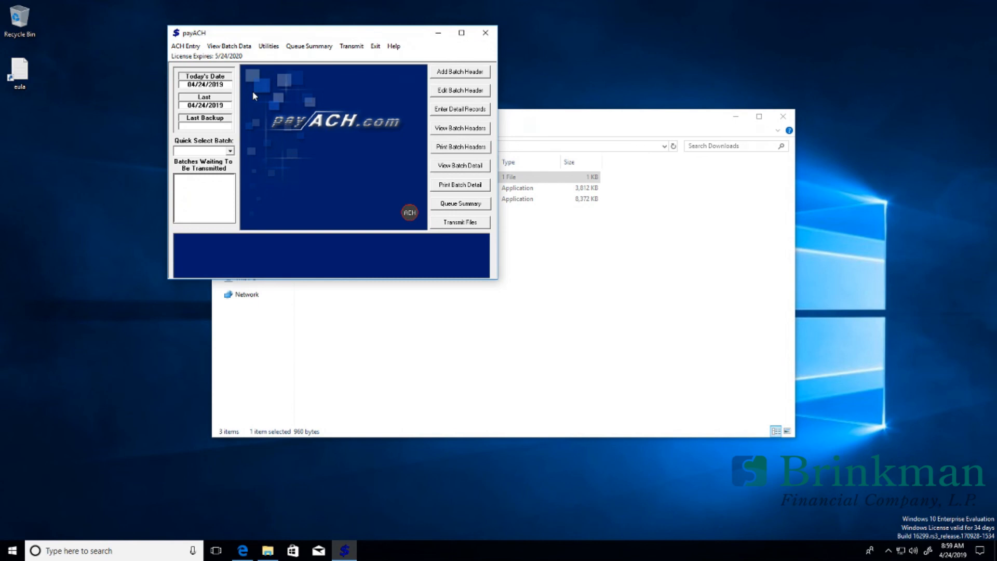
pyautogui.click(376, 46)
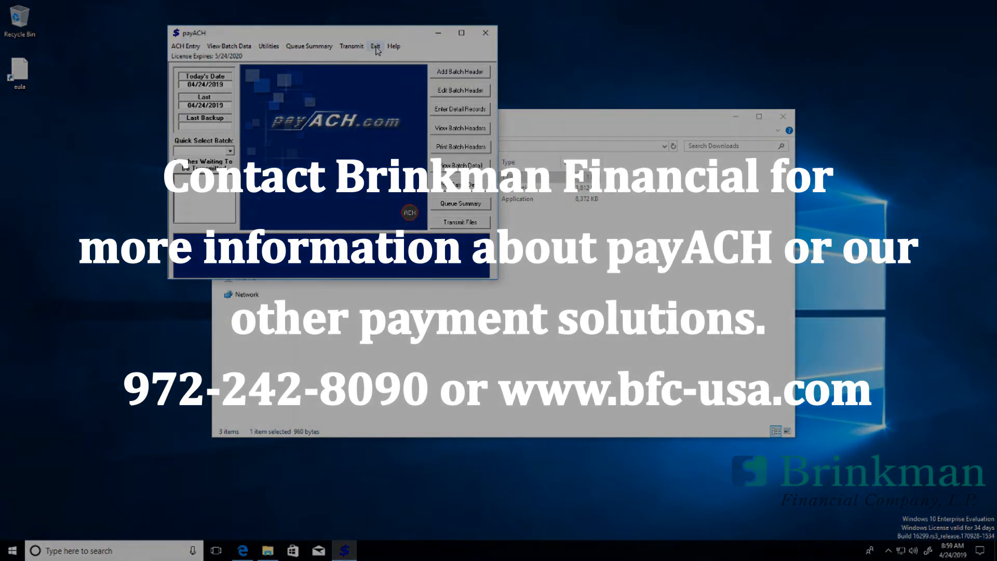